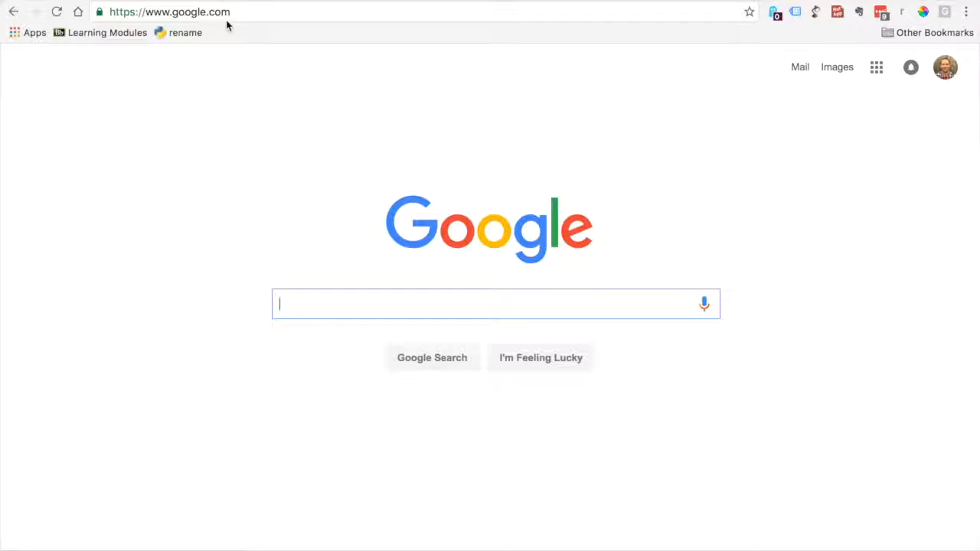
{"action": "left_click", "coordinate": [261, 13]}
{"action": "left_click", "coordinate": [269, 13]}
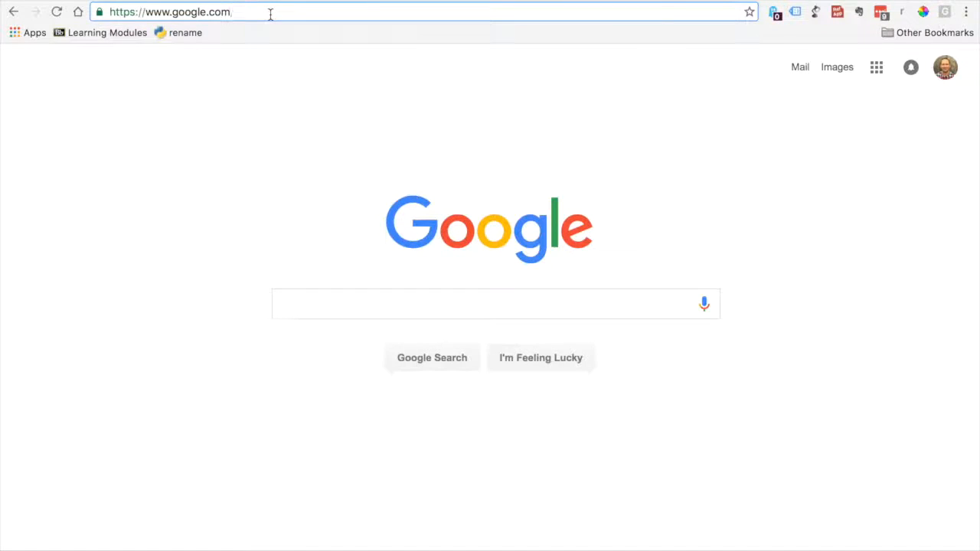
{"action": "type", "text": "/analytic"}
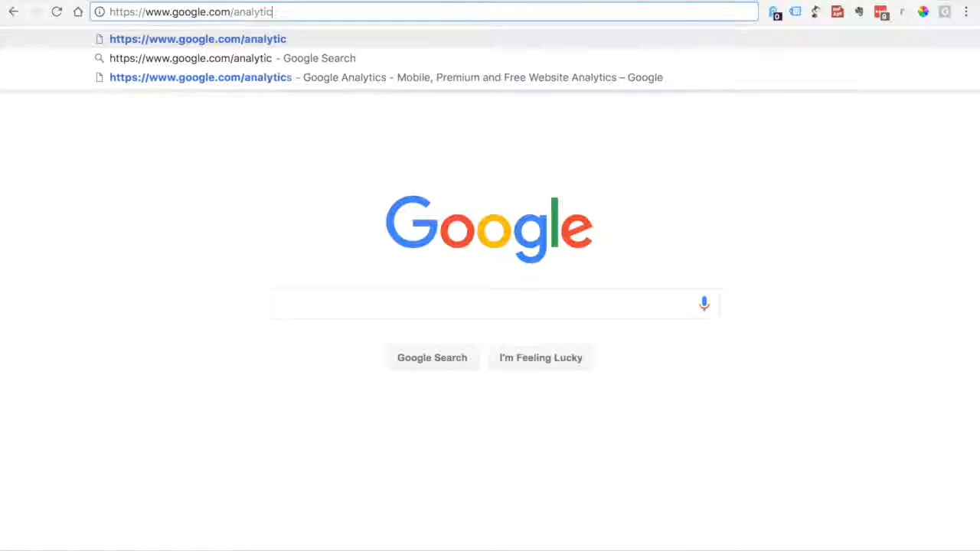
{"action": "type", "text": "s"}
{"action": "key", "text": "Return"}
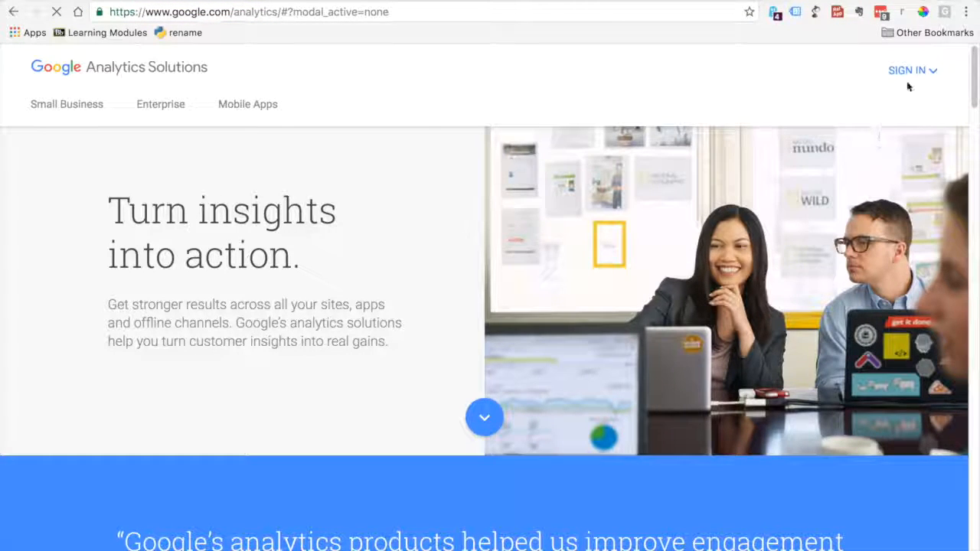
{"action": "left_click", "coordinate": [911, 71]}
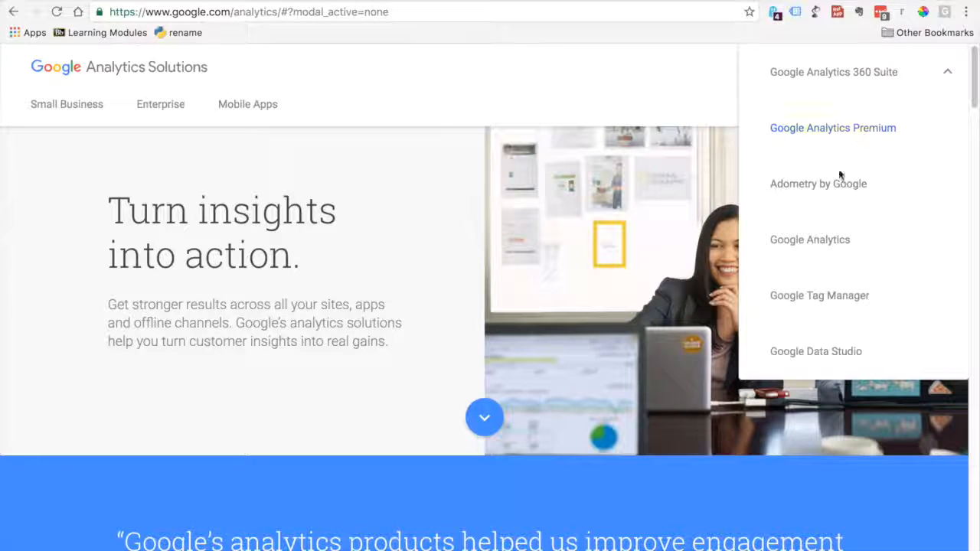
{"action": "left_click", "coordinate": [820, 354]}
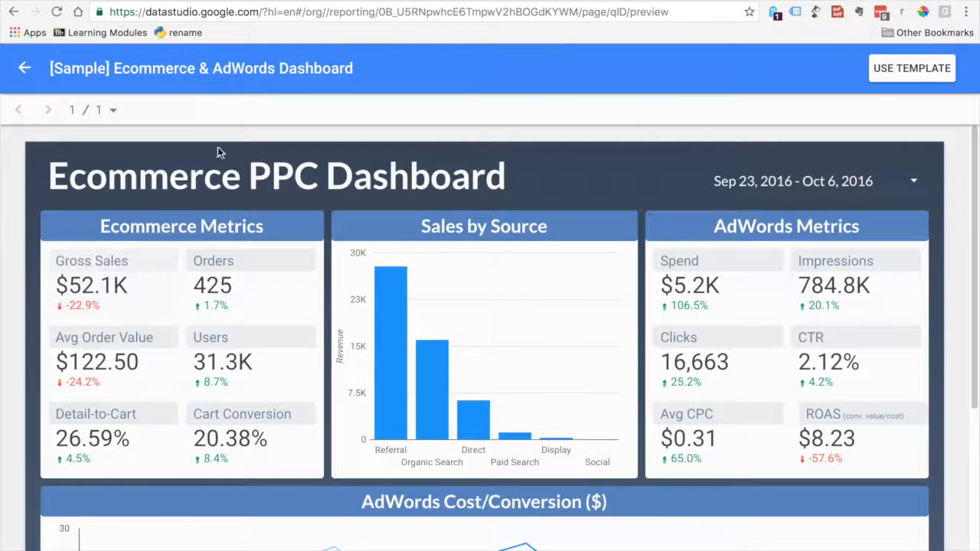
Examine the sample Ecommerce & AdWords Dashboard and the sample YouTube Channel Report.
{"action": "scroll", "coordinate": [490, 337], "scroll_direction": "down", "scroll_amount": 4}
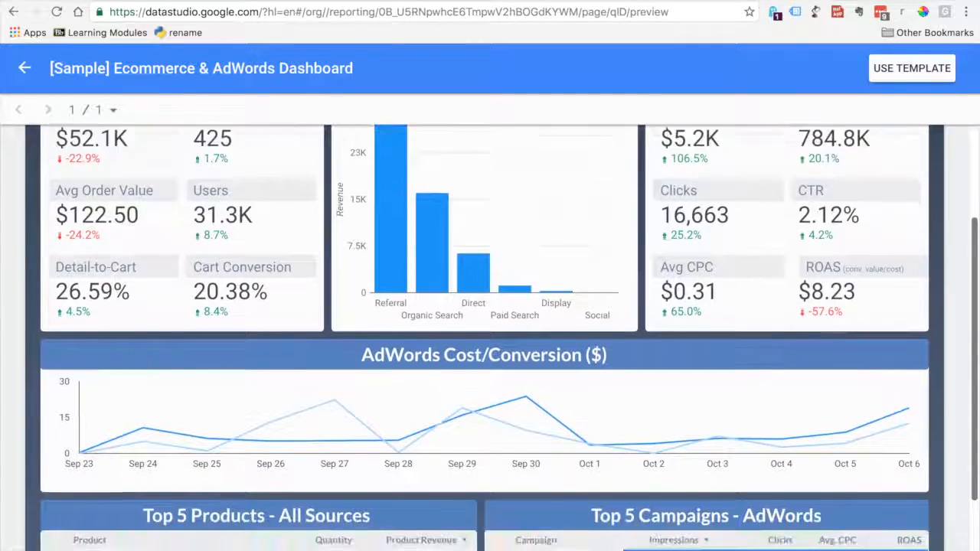
{"action": "scroll", "coordinate": [967, 253], "scroll_direction": "up", "scroll_amount": 4}
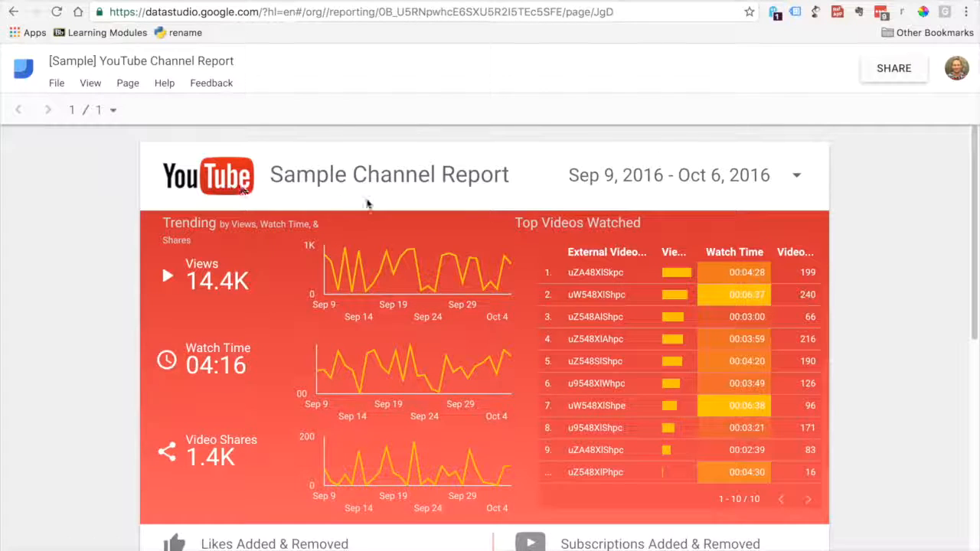
{"action": "left_click_drag", "start_coordinate": [974, 150], "coordinate": [976, 242]}
{"action": "left_click", "coordinate": [975, 174]}
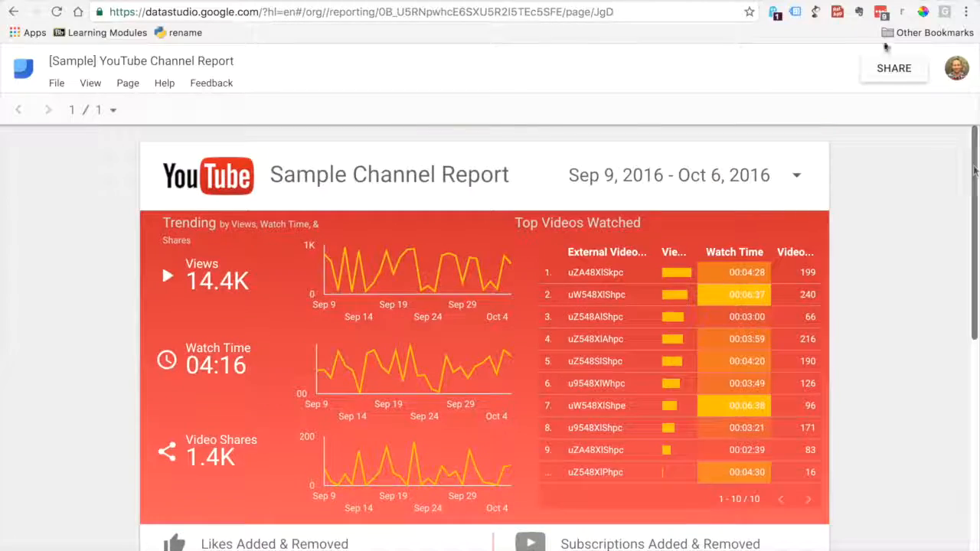
View the Monthly Overview of the Berkeley Rep Dashboard report and list the report's pages.
{"action": "left_click", "coordinate": [842, 1]}
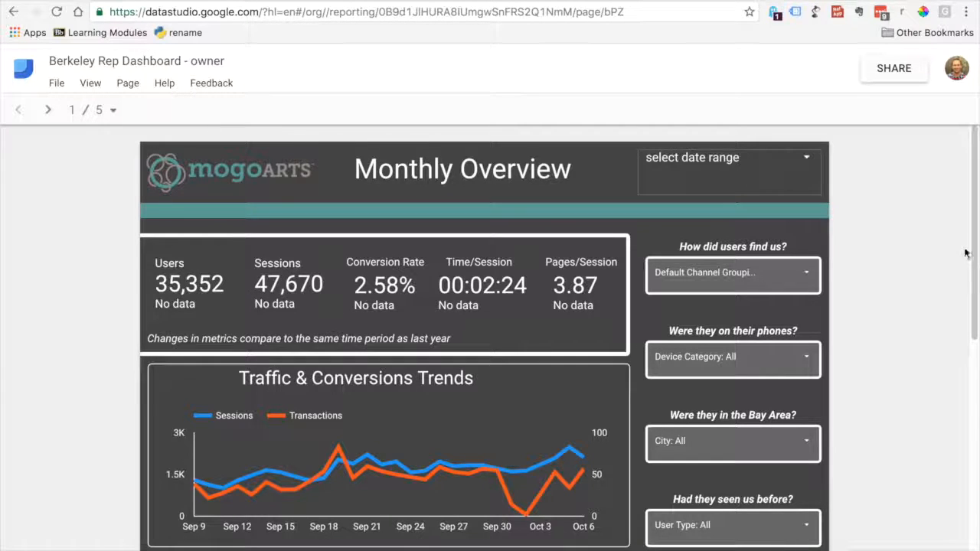
{"action": "left_click_drag", "start_coordinate": [976, 208], "coordinate": [140, 17]}
{"action": "left_click", "coordinate": [111, 111]}
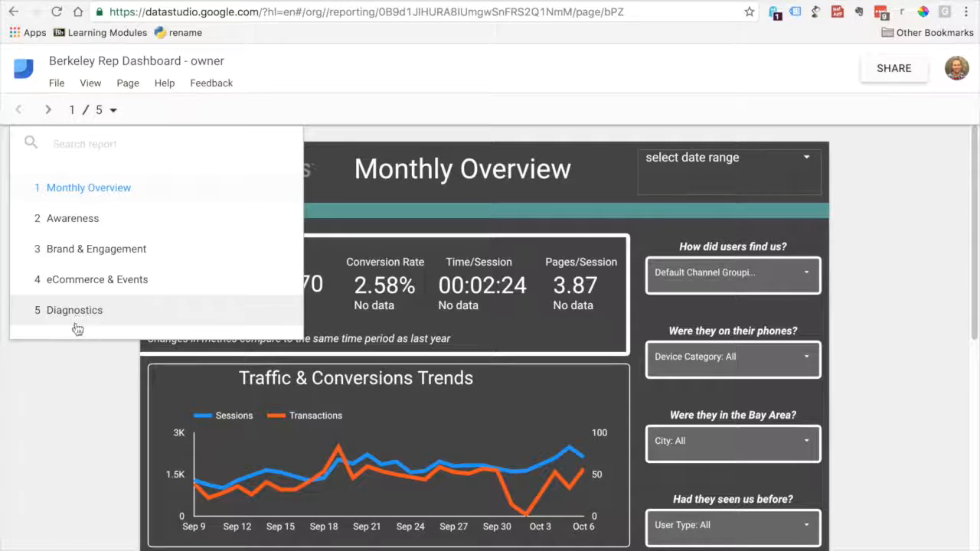
Return to the Data Studio home page, show the data sources and start a new data source.
{"action": "left_click", "coordinate": [493, 1]}
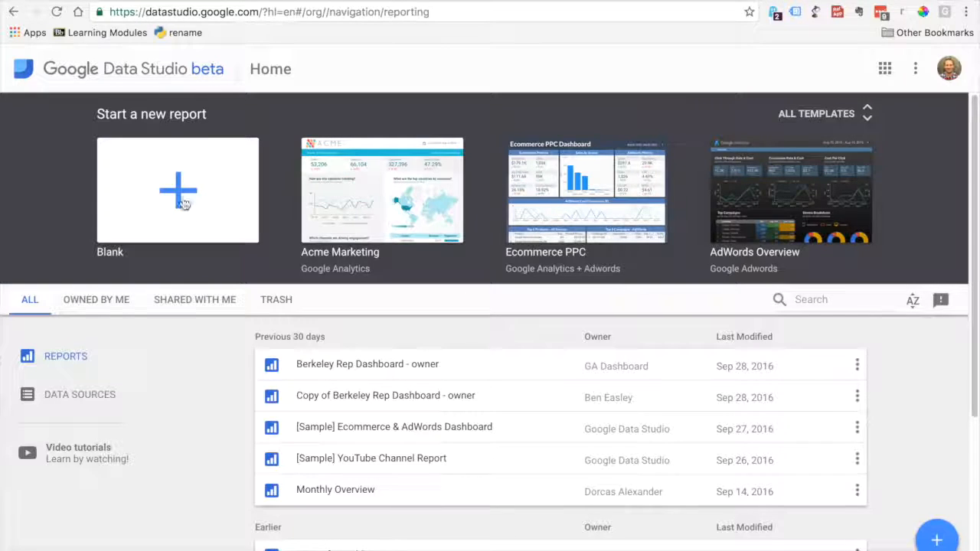
{"action": "left_click", "coordinate": [73, 399]}
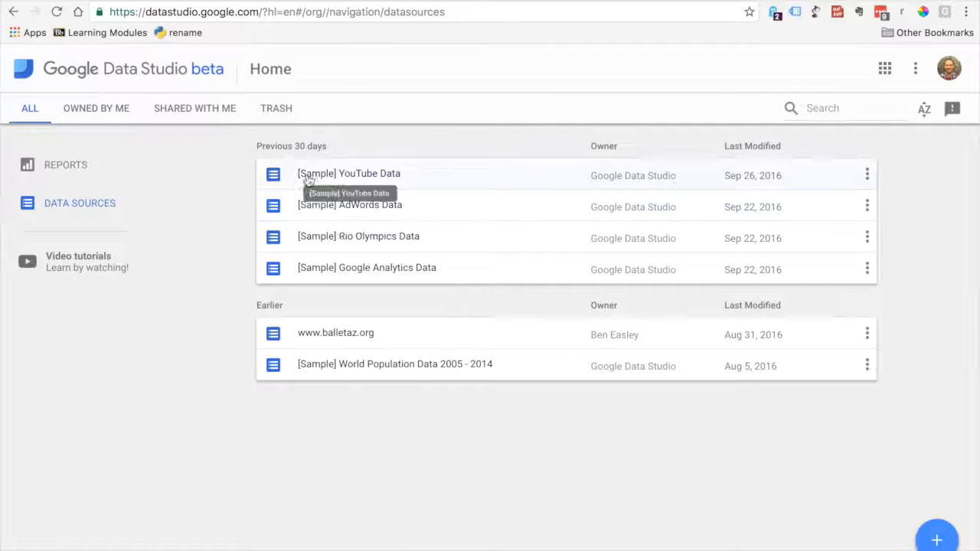
{"action": "left_click", "coordinate": [938, 540]}
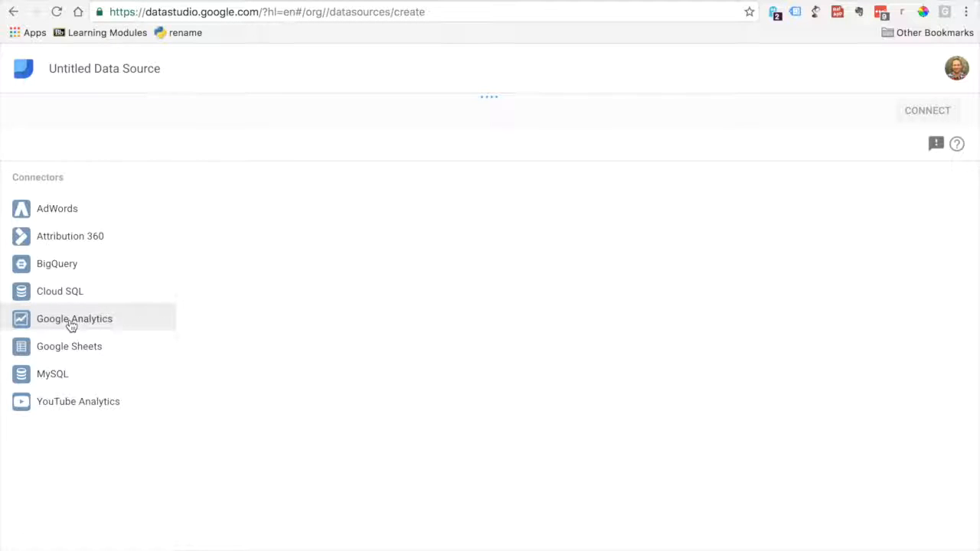
{"action": "left_click", "coordinate": [77, 324]}
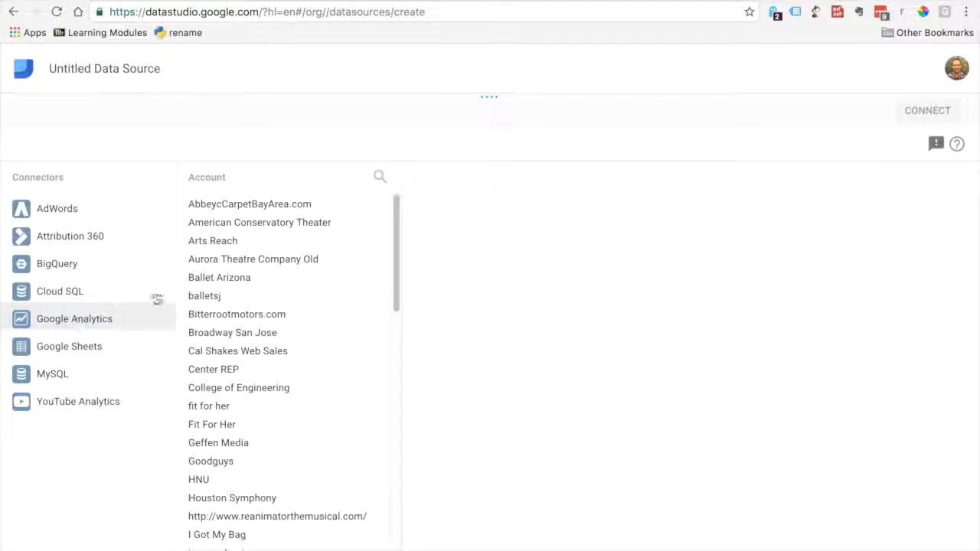
{"action": "left_click", "coordinate": [378, 177]}
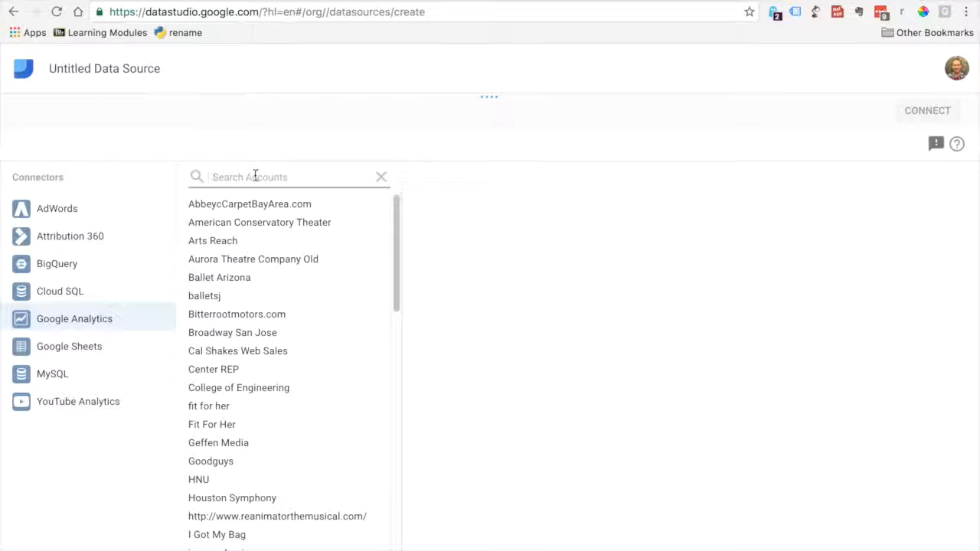
{"action": "type", "text": "mogo"}
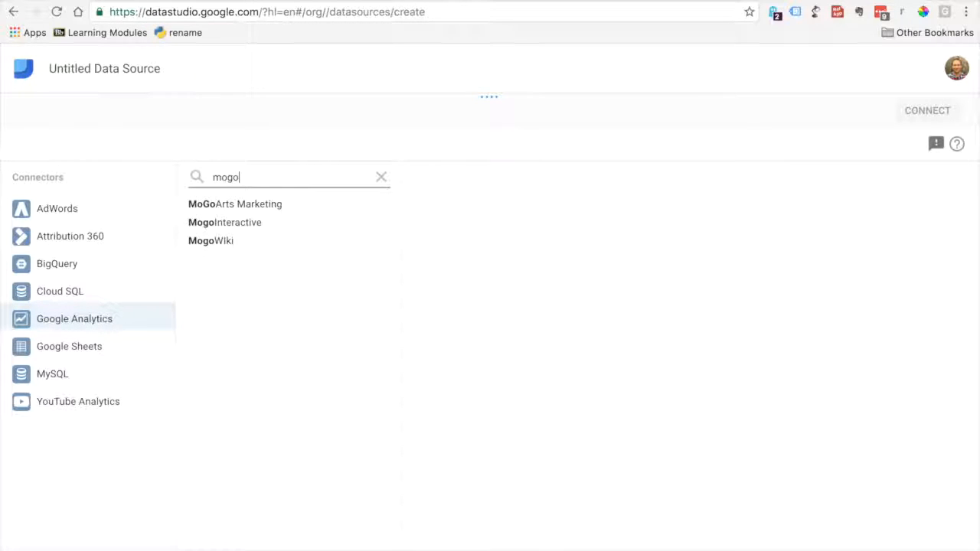
{"action": "left_click", "coordinate": [265, 212]}
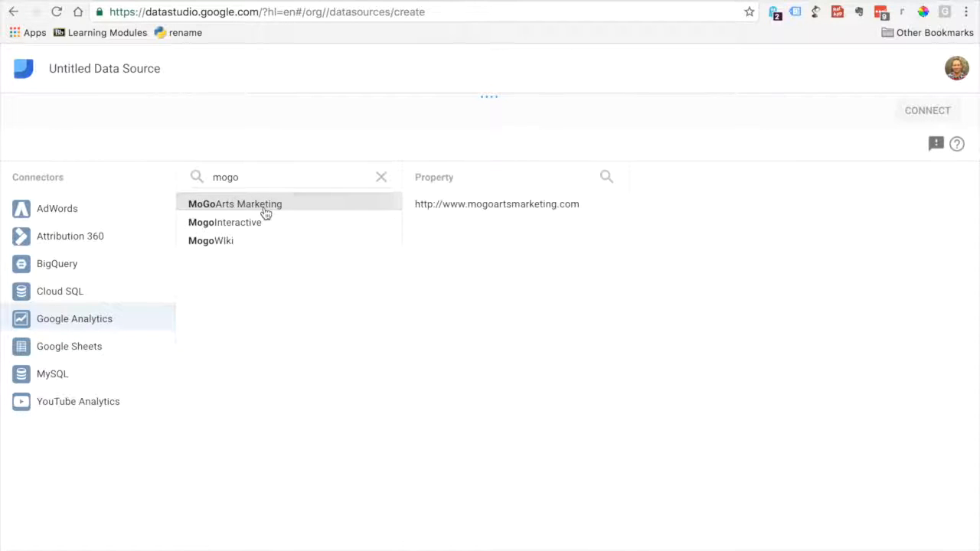
{"action": "left_click", "coordinate": [468, 208]}
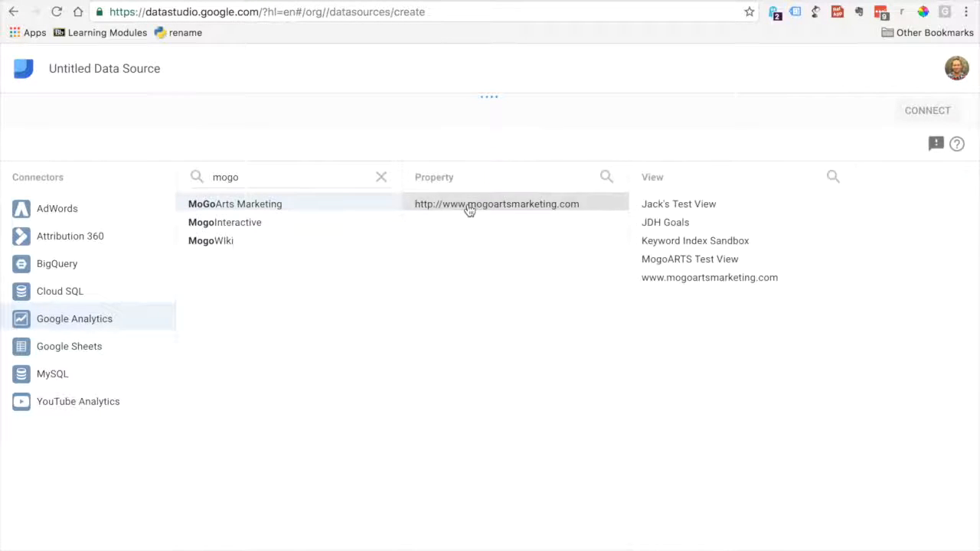
{"action": "left_click", "coordinate": [680, 284]}
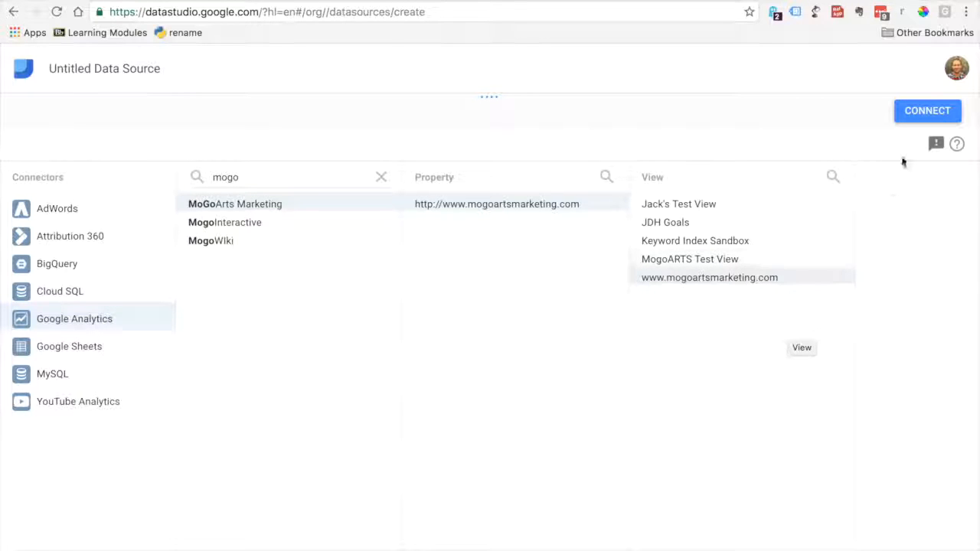
{"action": "left_click", "coordinate": [899, 110]}
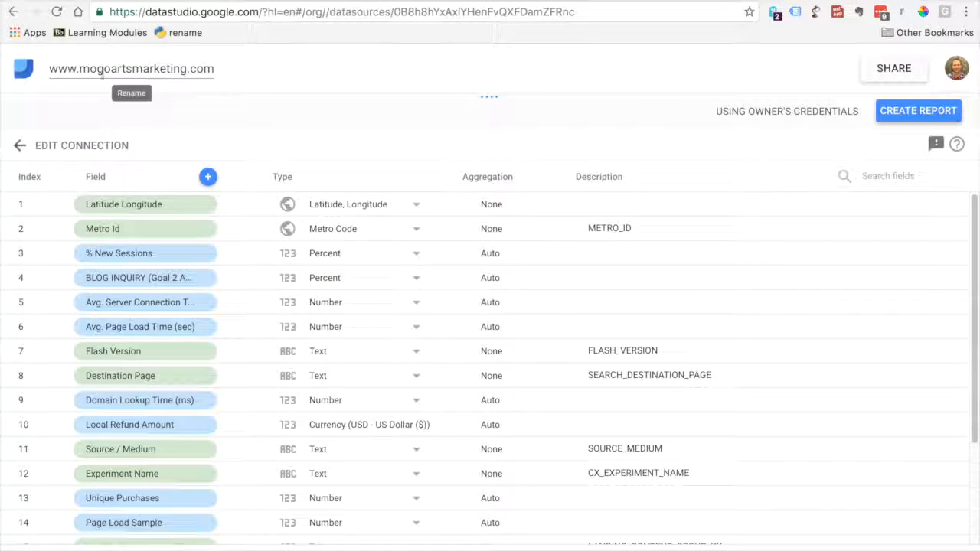
Rename the data source as GA MogoARTS Main view.
{"action": "left_click_drag", "start_coordinate": [50, 69], "coordinate": [242, 73]}
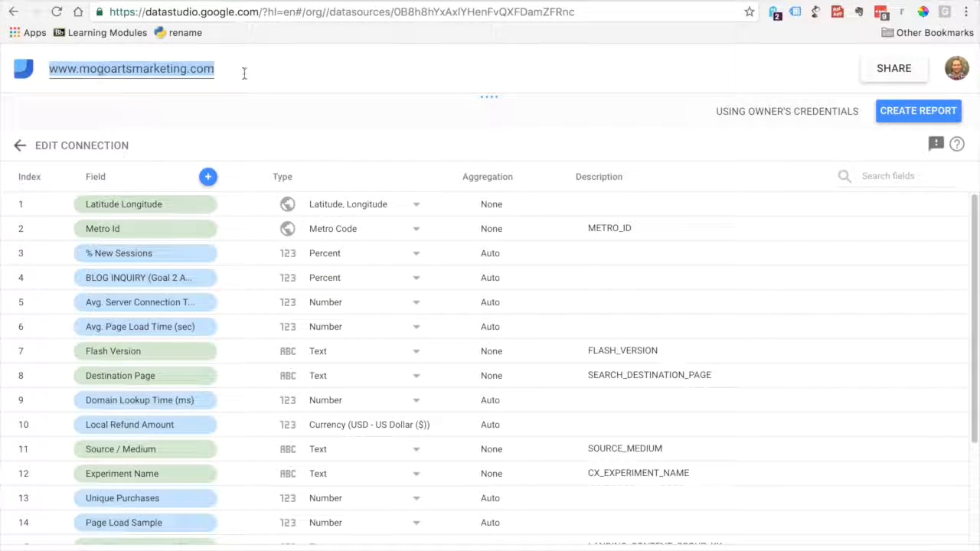
{"action": "key", "text": "BackSpace"}
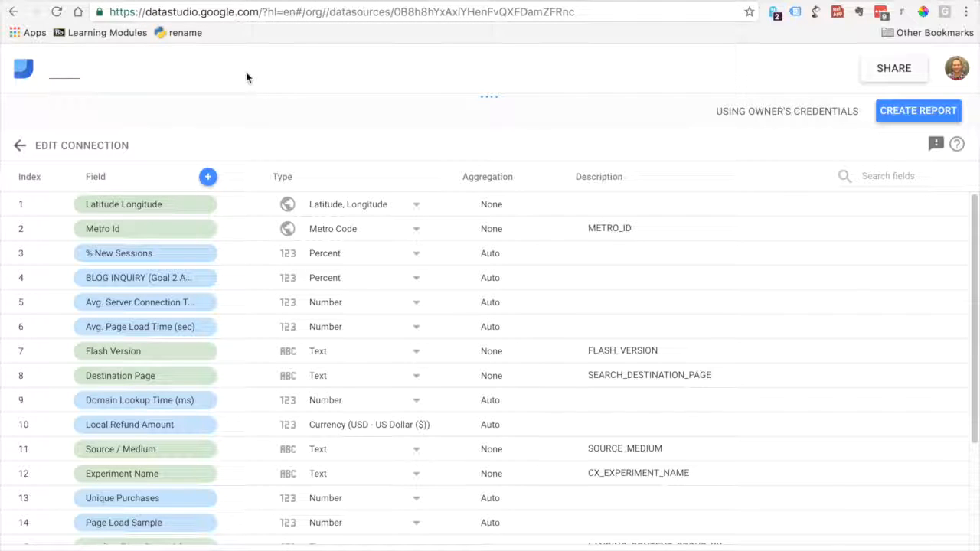
{"action": "type", "text": "GA Mogoa"}
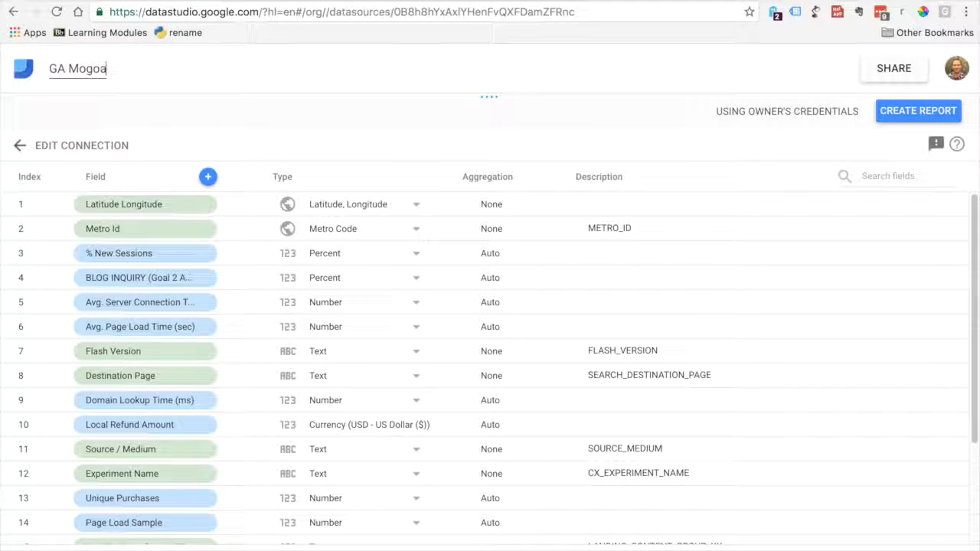
{"action": "type", "text": "ARTS Main view"}
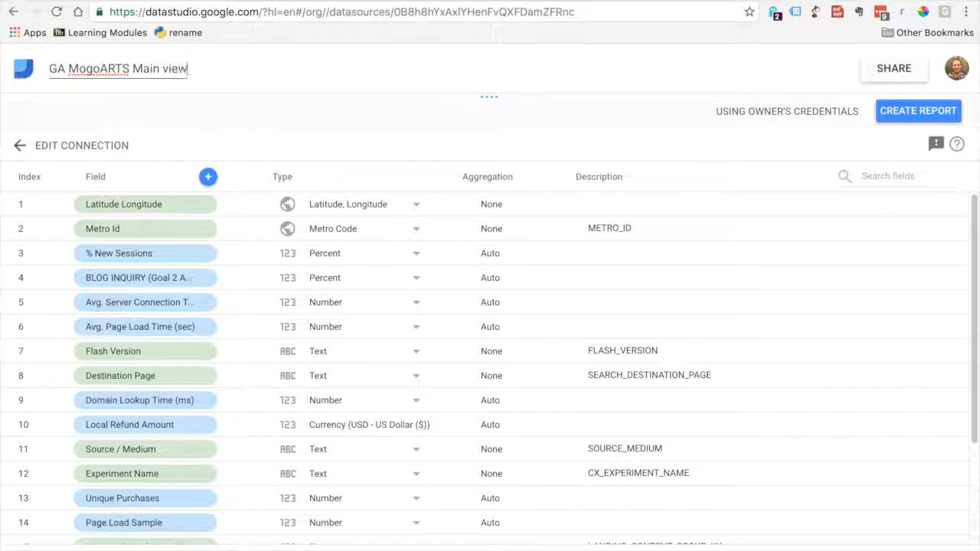
{"action": "left_click", "coordinate": [385, 92]}
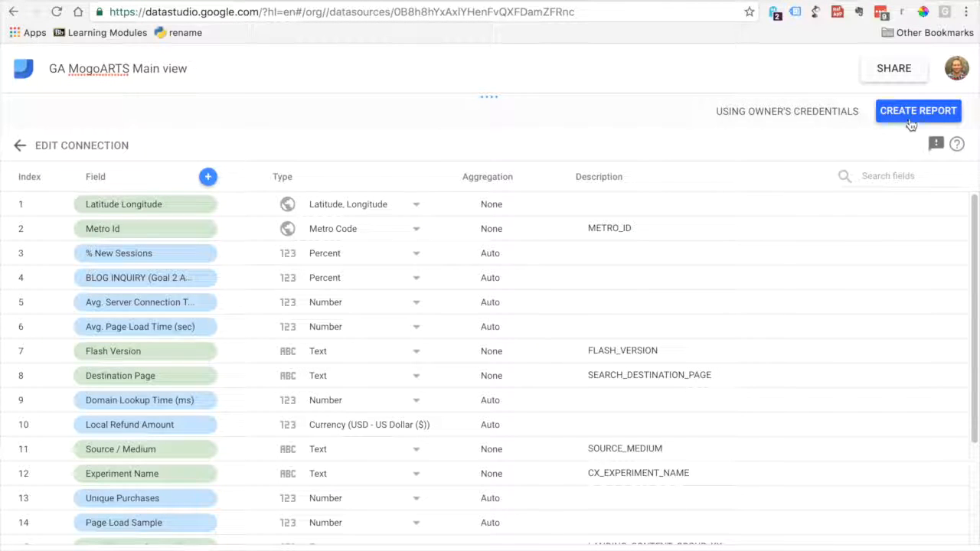
Leave the data source and show the reports list on the Data Studio home page.
{"action": "left_click", "coordinate": [24, 153]}
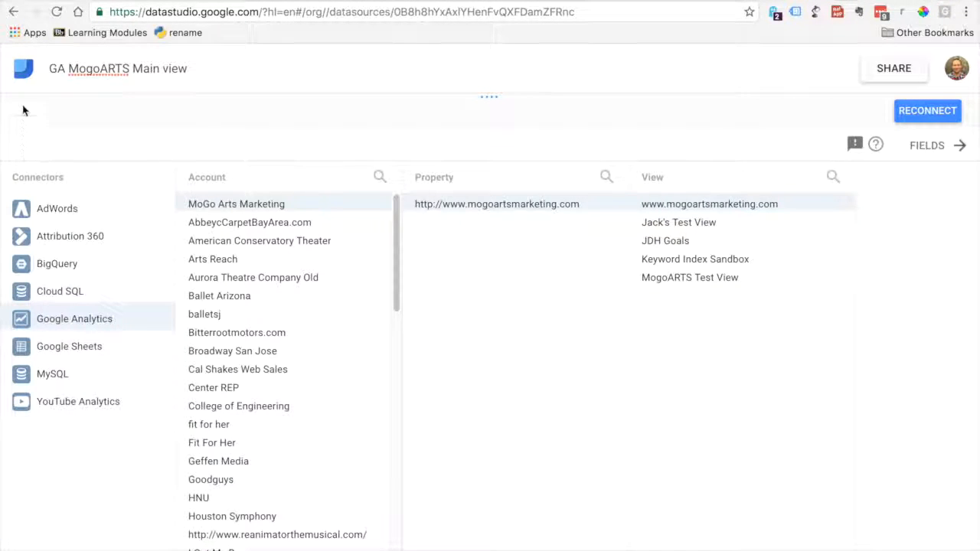
{"action": "left_click", "coordinate": [24, 73]}
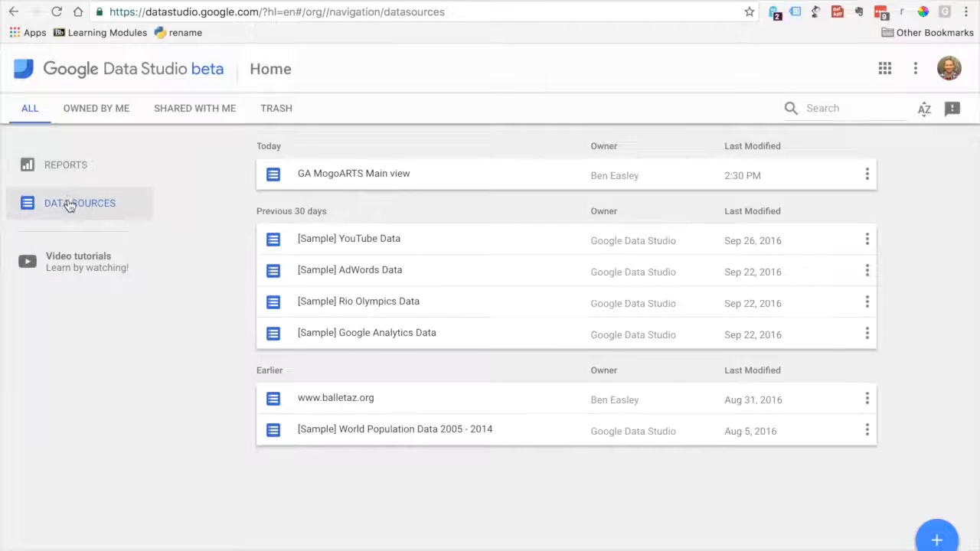
{"action": "left_click", "coordinate": [64, 165]}
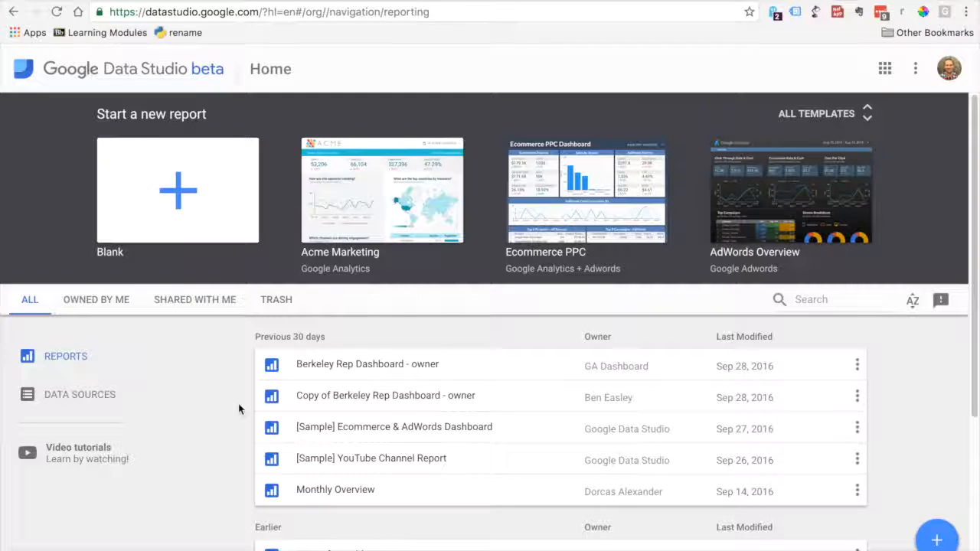
Create a blank report and add the GA MogoARTS Main view data source to it.
{"action": "left_click", "coordinate": [184, 200]}
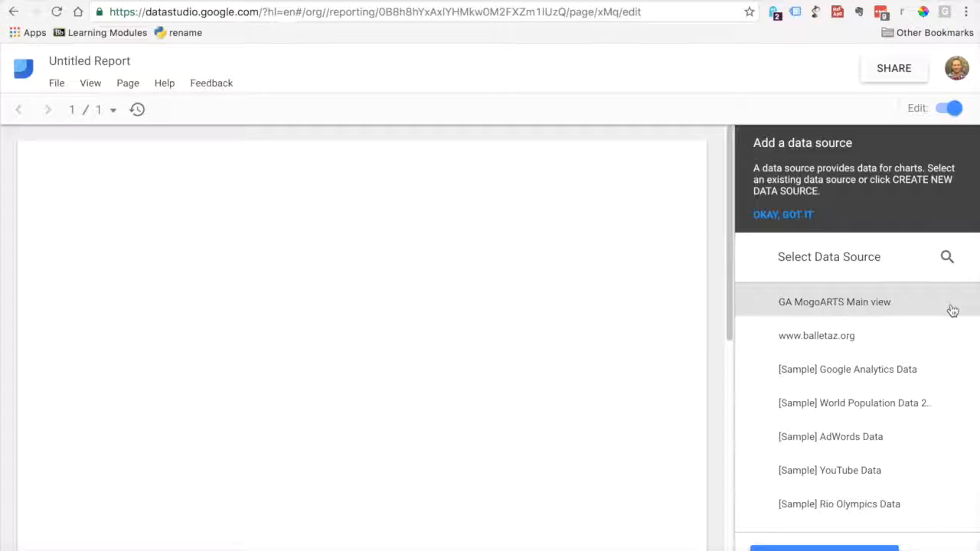
{"action": "left_click", "coordinate": [868, 305]}
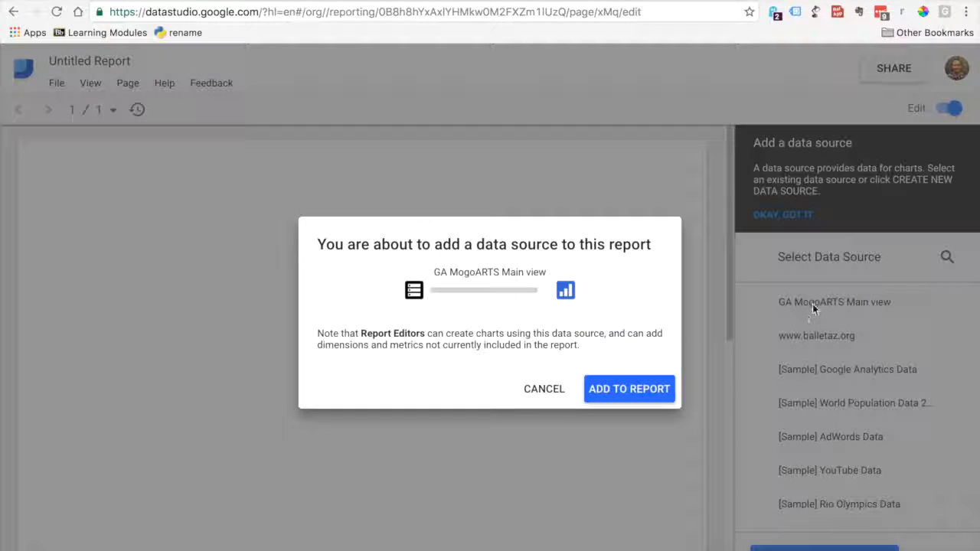
{"action": "left_click", "coordinate": [648, 392]}
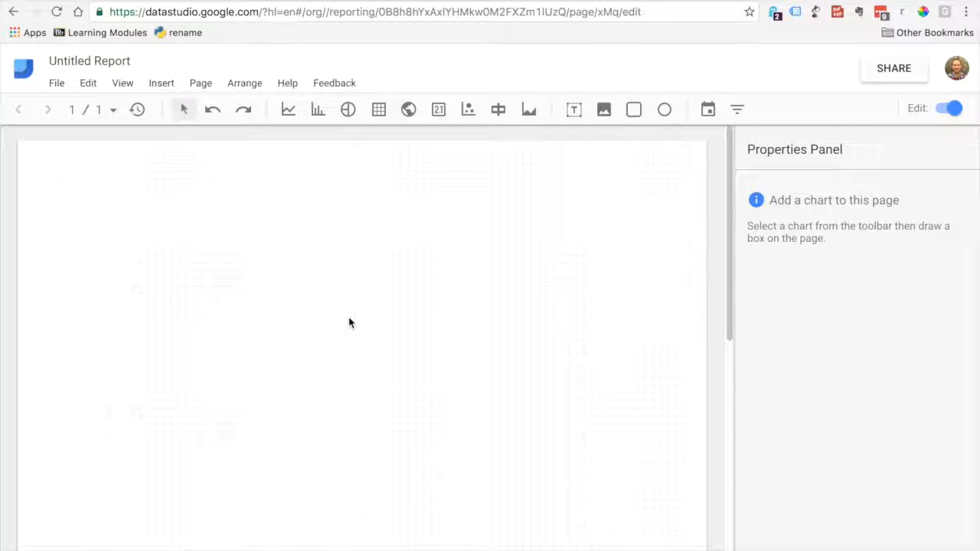
Draw a date range control near the page's upper-right corner, then move it slightly left and down.
{"action": "left_click", "coordinate": [709, 111]}
{"action": "left_click_drag", "start_coordinate": [487, 158], "coordinate": [689, 224]}
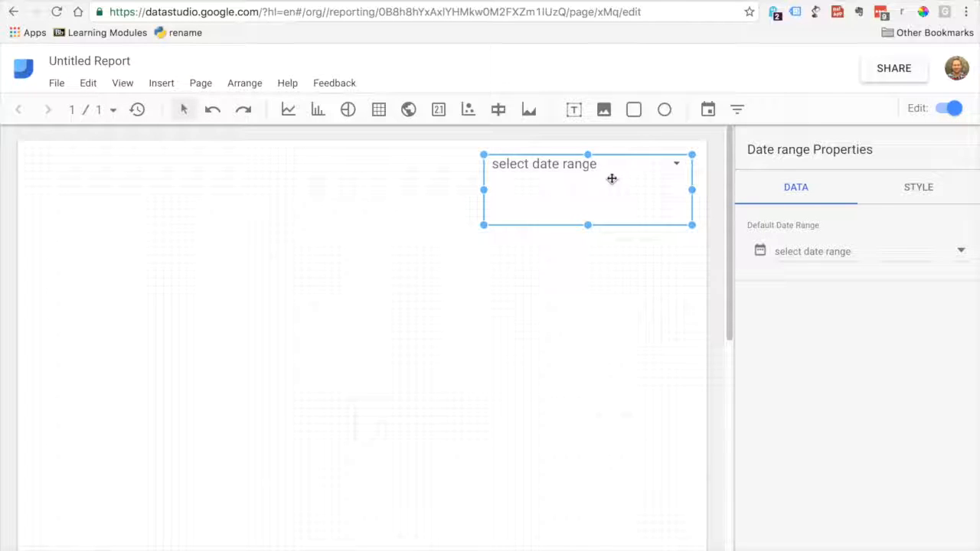
{"action": "left_click_drag", "start_coordinate": [648, 161], "coordinate": [609, 169]}
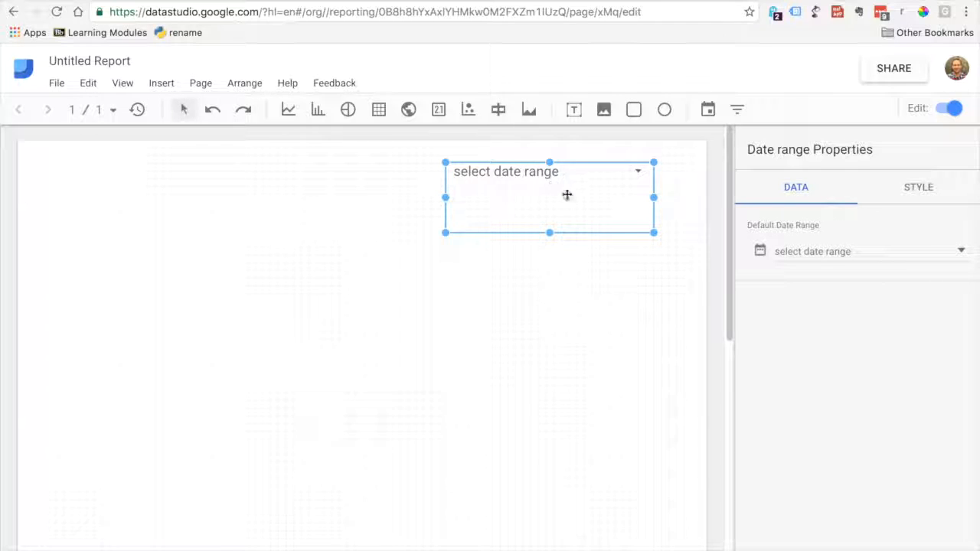
Give the date range control an orange-red background and black date range picker text.
{"action": "left_click", "coordinate": [911, 188]}
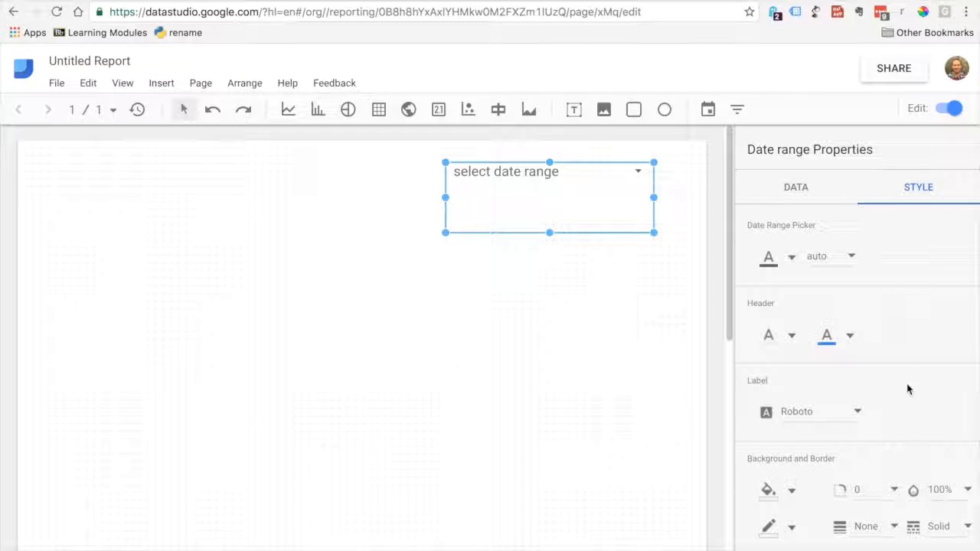
{"action": "left_click", "coordinate": [770, 490]}
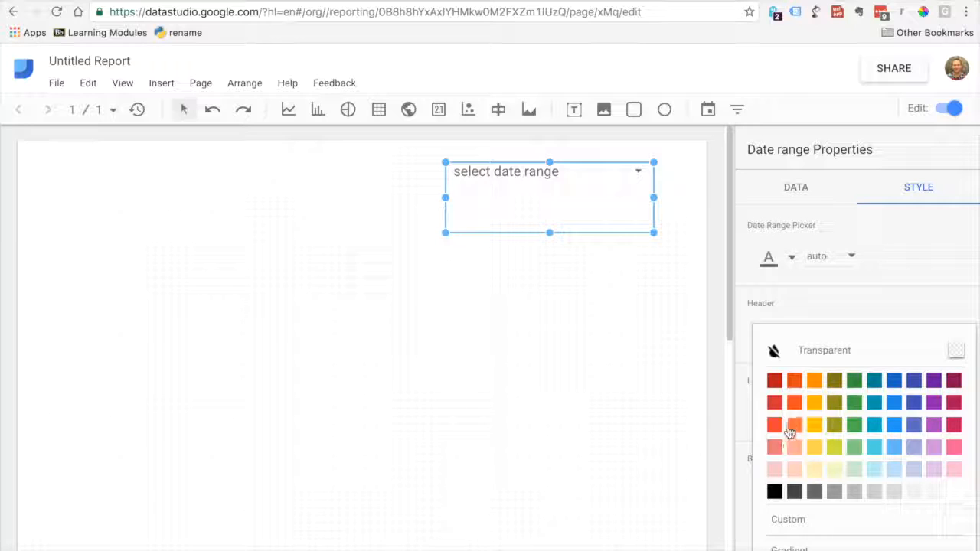
{"action": "left_click", "coordinate": [775, 402]}
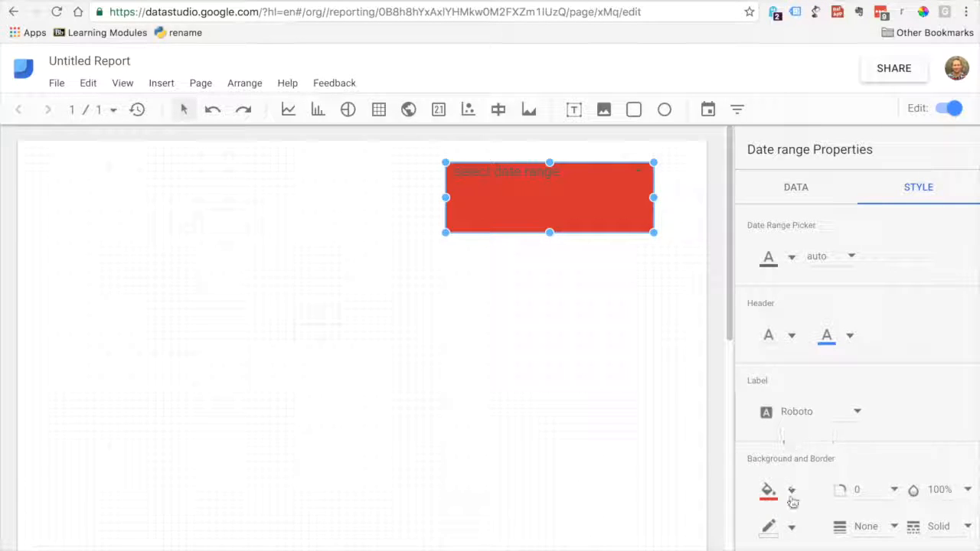
{"action": "left_click", "coordinate": [770, 259]}
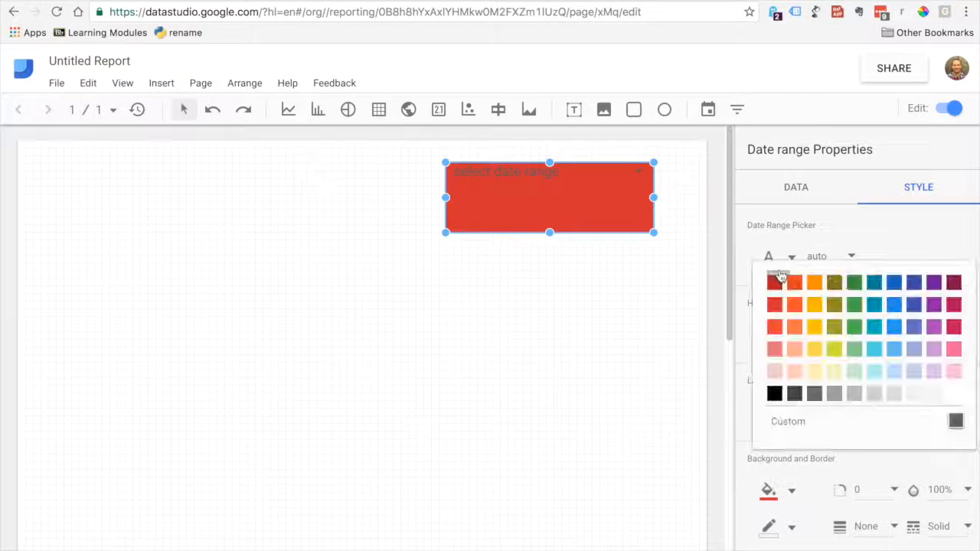
{"action": "left_click", "coordinate": [776, 395]}
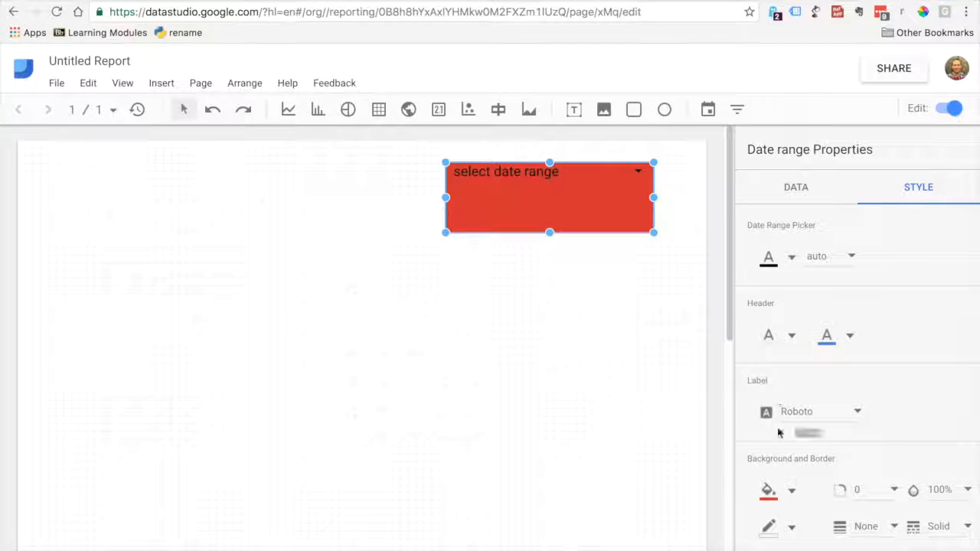
{"action": "left_click", "coordinate": [776, 491]}
{"action": "left_click", "coordinate": [779, 428]}
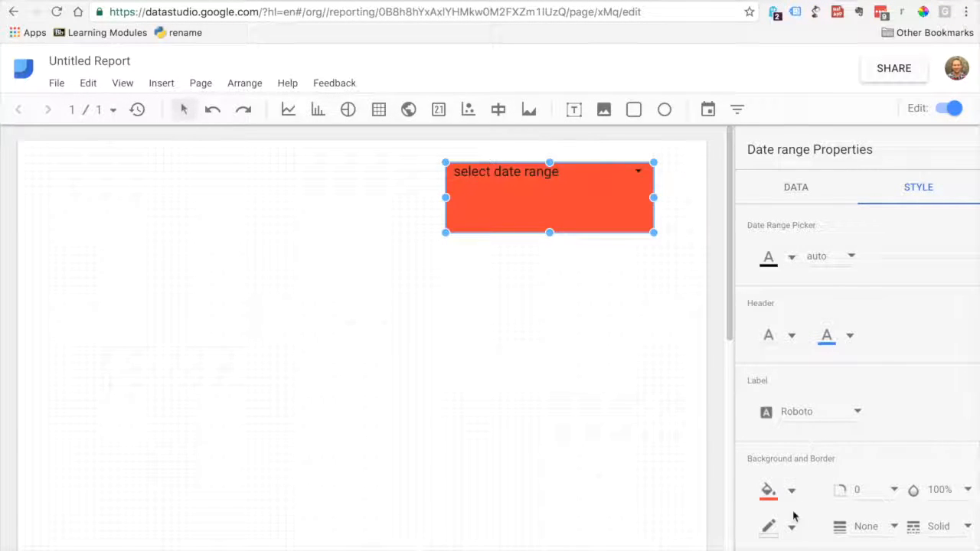
Add a black border with a weight of 4 to the date range control.
{"action": "left_click", "coordinate": [770, 527]}
{"action": "left_click", "coordinate": [774, 523]}
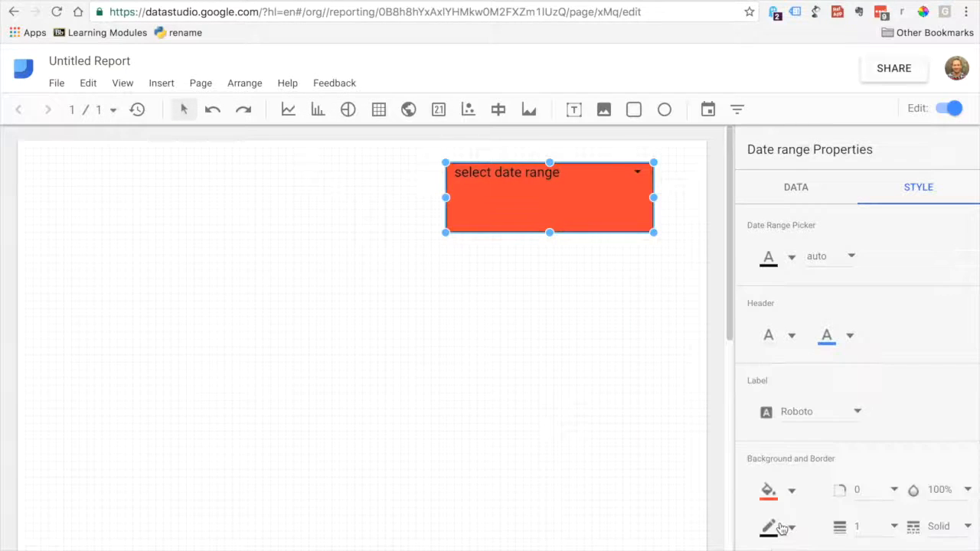
{"action": "left_click", "coordinate": [871, 529]}
{"action": "left_click", "coordinate": [869, 515]}
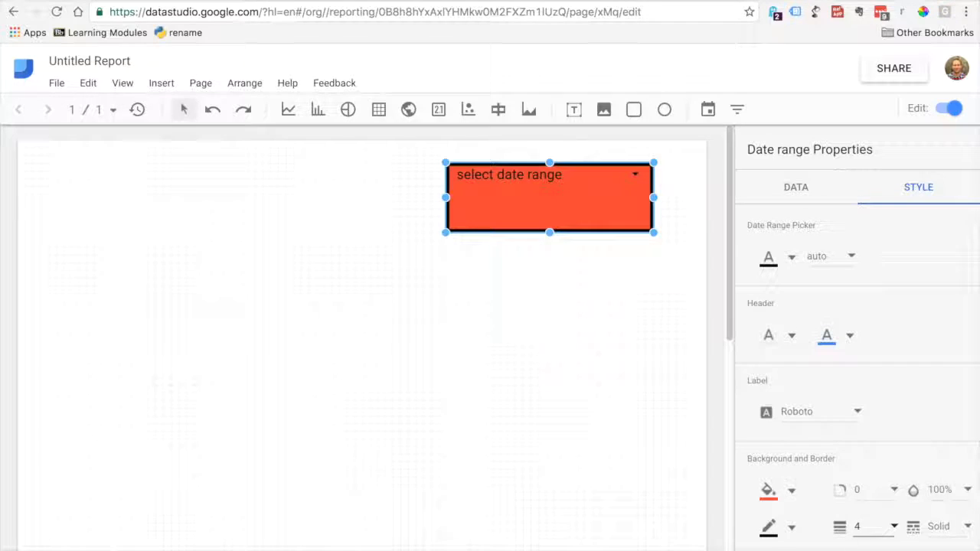
Round the date range control's corners with a border radius of 20 and deselect it.
{"action": "left_click", "coordinate": [866, 496]}
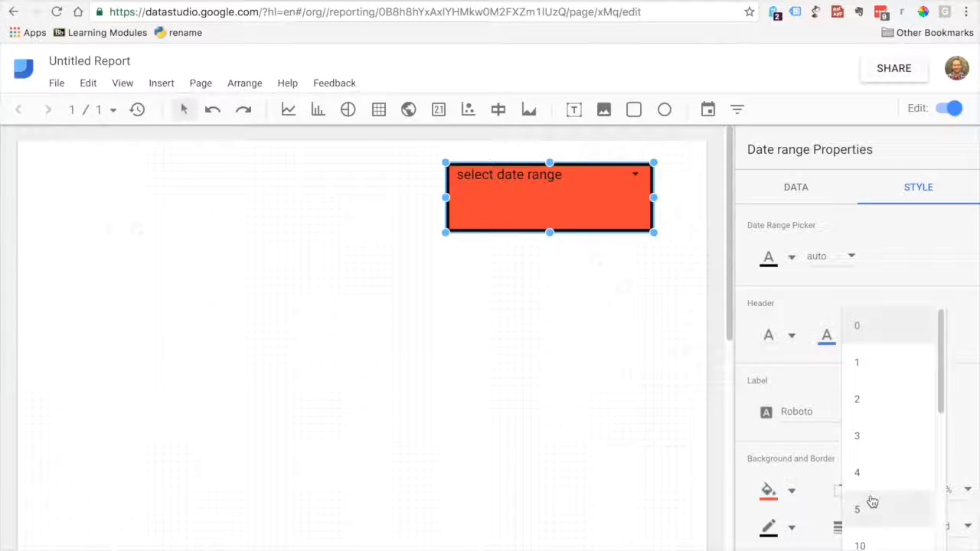
{"action": "left_click", "coordinate": [872, 502]}
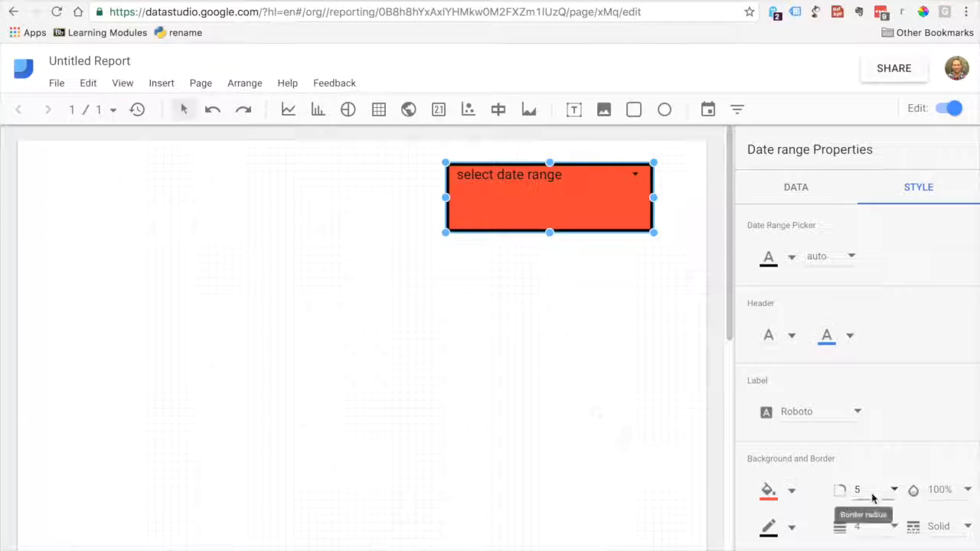
{"action": "left_click", "coordinate": [872, 499]}
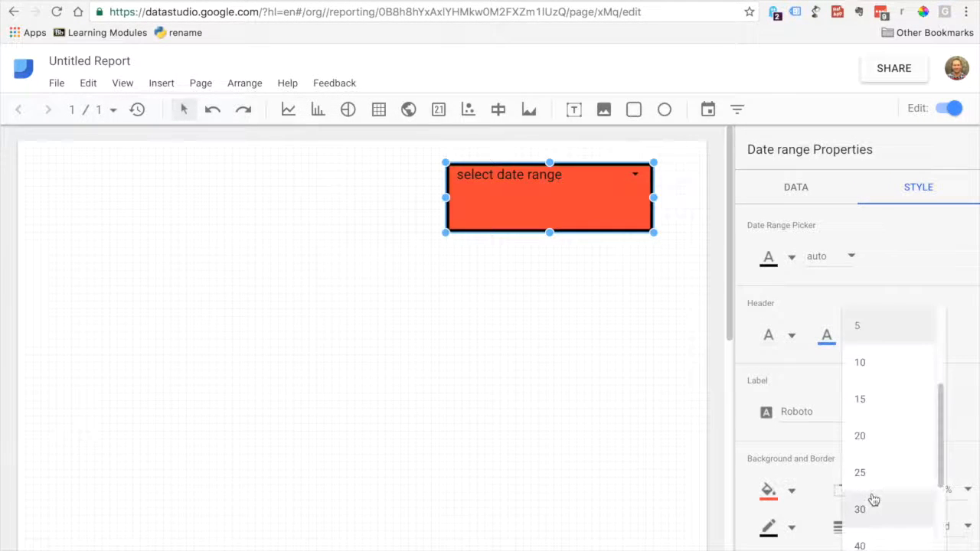
{"action": "left_click", "coordinate": [871, 449]}
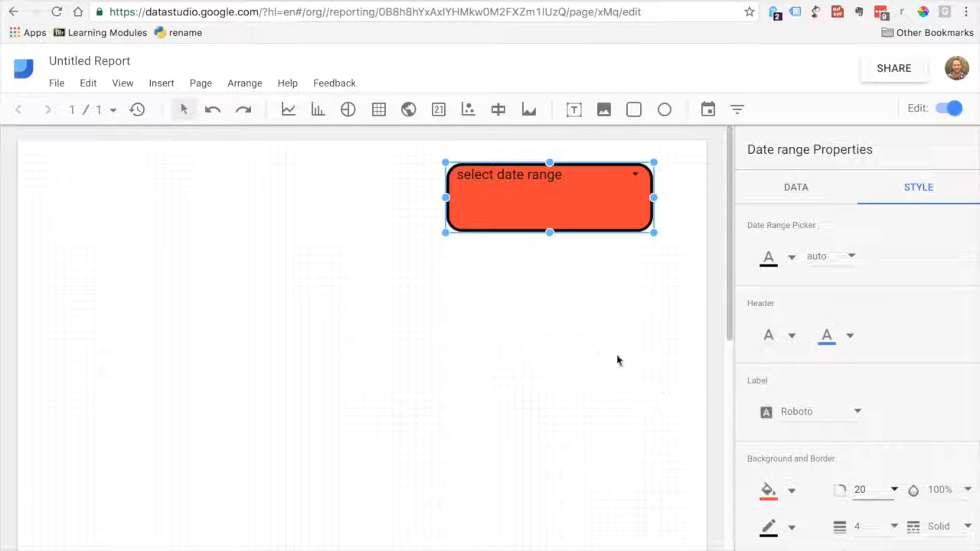
{"action": "left_click", "coordinate": [596, 318]}
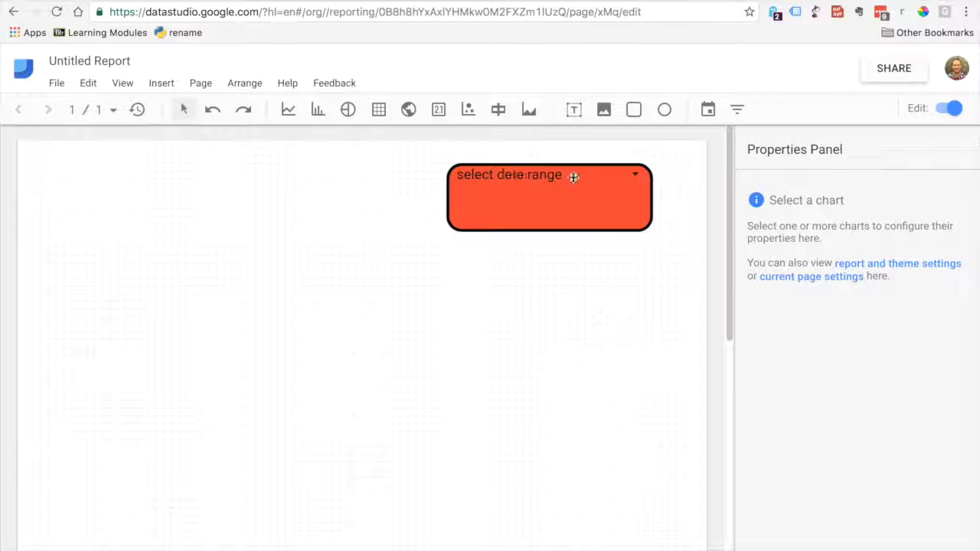
Reposition the date range control nearer the page's upper-right corner, previewing the report in view mode between adjustments.
{"action": "left_click", "coordinate": [603, 179]}
{"action": "left_click_drag", "start_coordinate": [602, 180], "coordinate": [606, 175]}
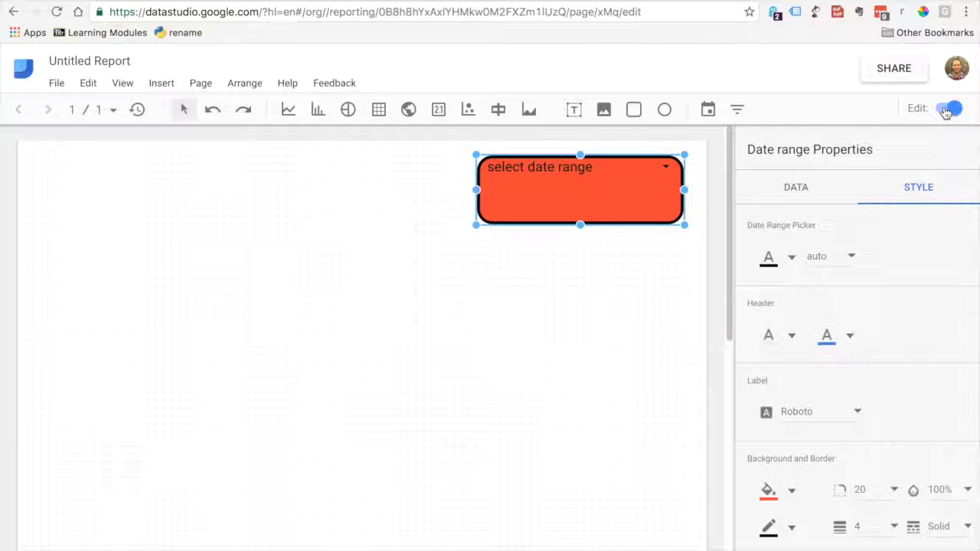
{"action": "left_click", "coordinate": [948, 109]}
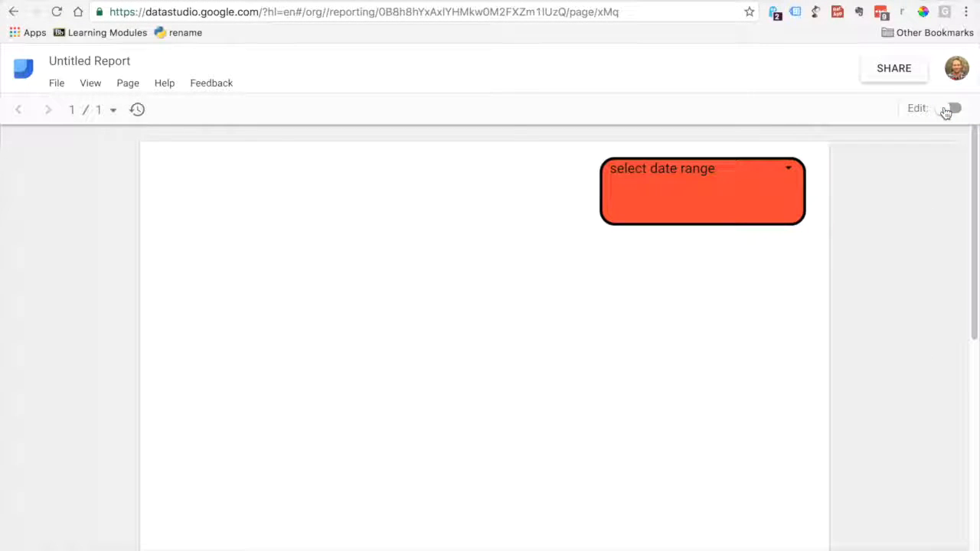
{"action": "left_click", "coordinate": [948, 109]}
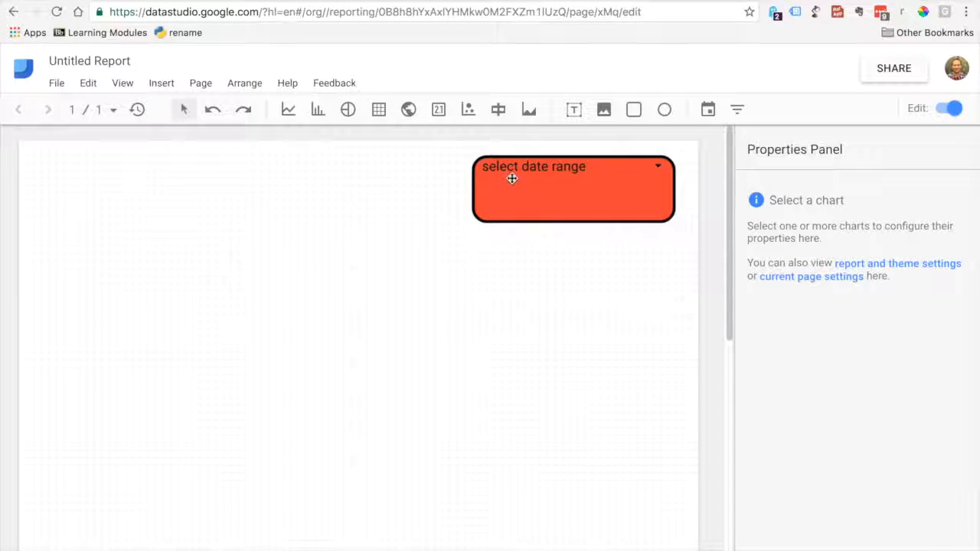
{"action": "left_click", "coordinate": [583, 192]}
{"action": "left_click_drag", "start_coordinate": [584, 190], "coordinate": [585, 198]}
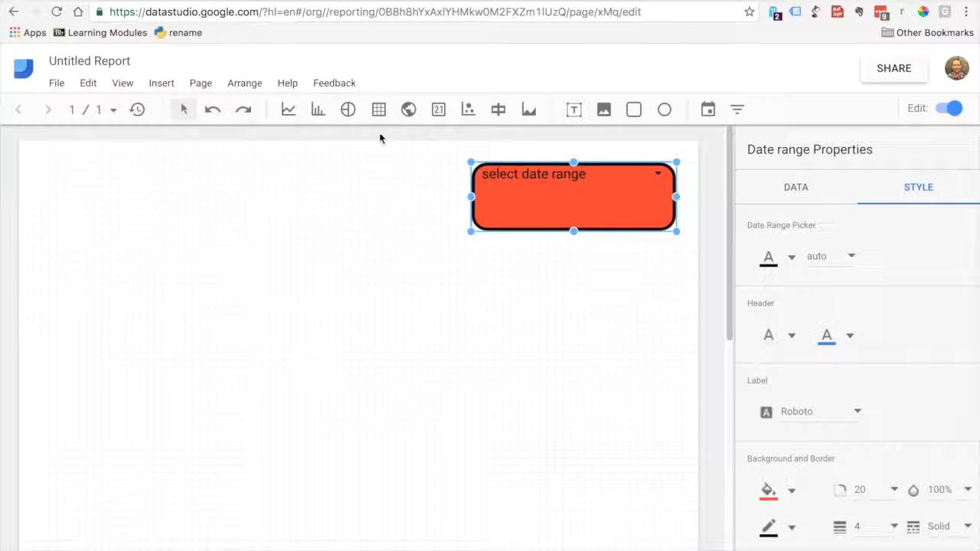
Draw a time series chart below and left of the date range control, and add Avg. Session Duration as a second metric.
{"action": "left_click", "coordinate": [288, 110]}
{"action": "left_click_drag", "start_coordinate": [70, 251], "coordinate": [470, 404]}
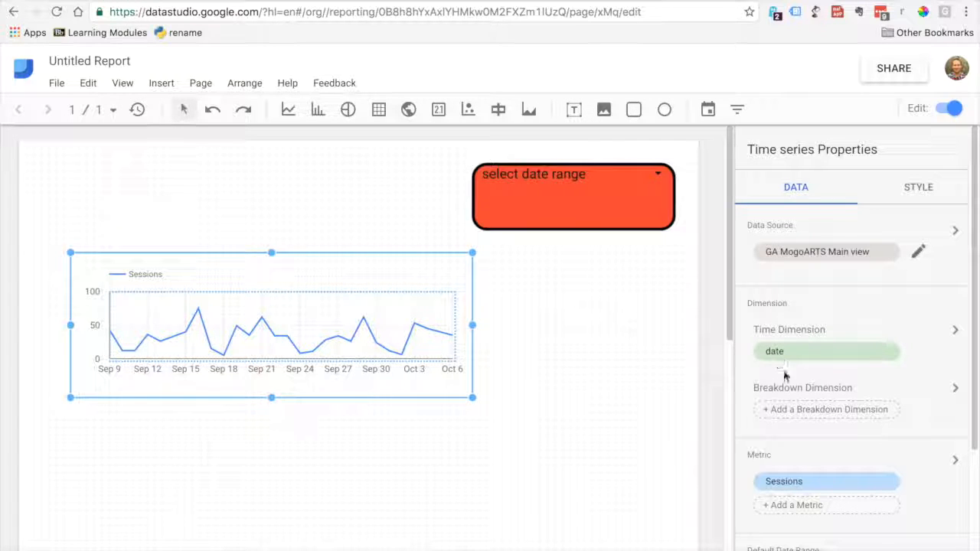
{"action": "left_click", "coordinate": [820, 489]}
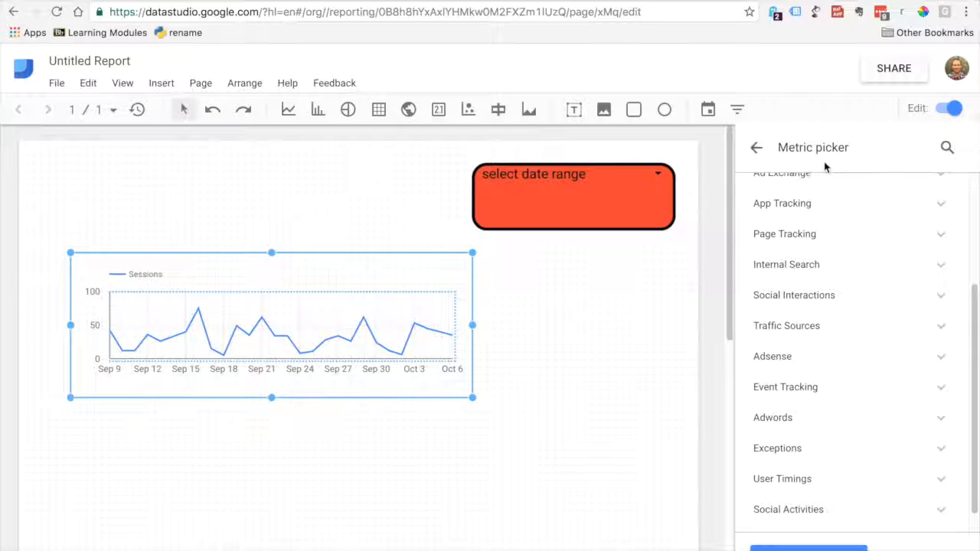
{"action": "left_click", "coordinate": [756, 149]}
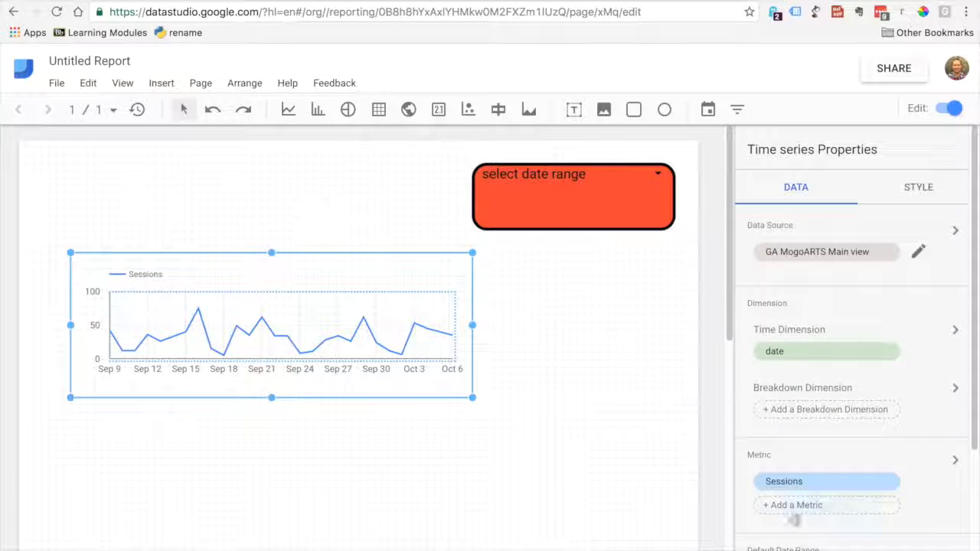
{"action": "left_click", "coordinate": [793, 507]}
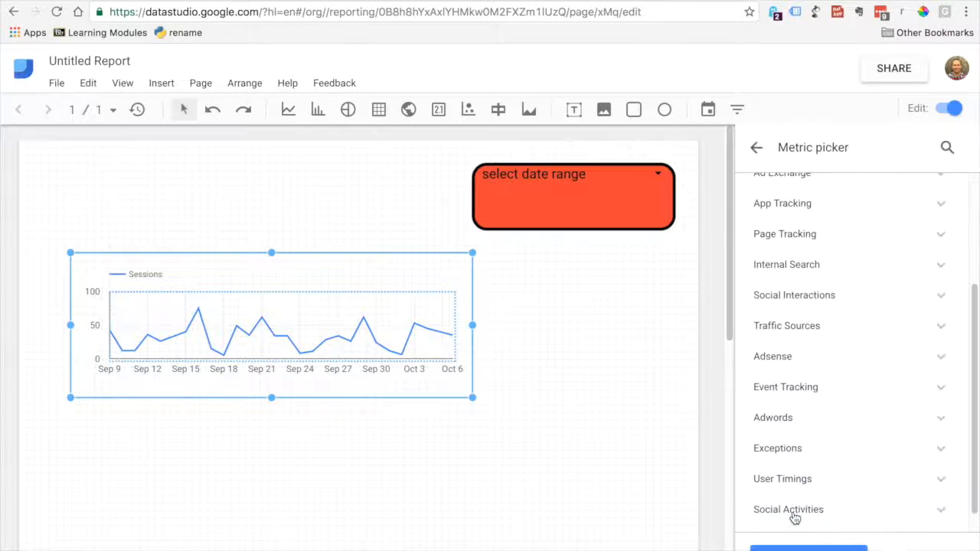
{"action": "left_click", "coordinate": [946, 149]}
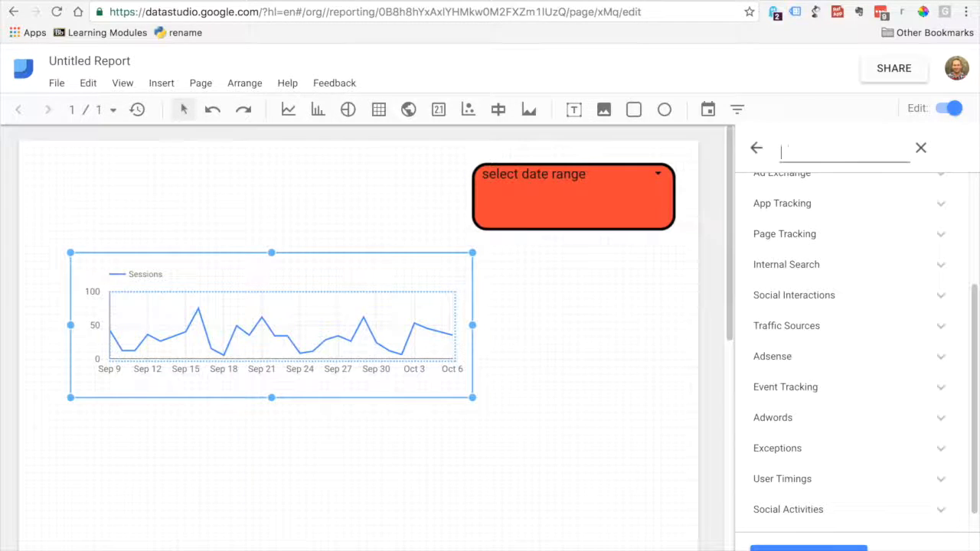
{"action": "type", "text": "aver"}
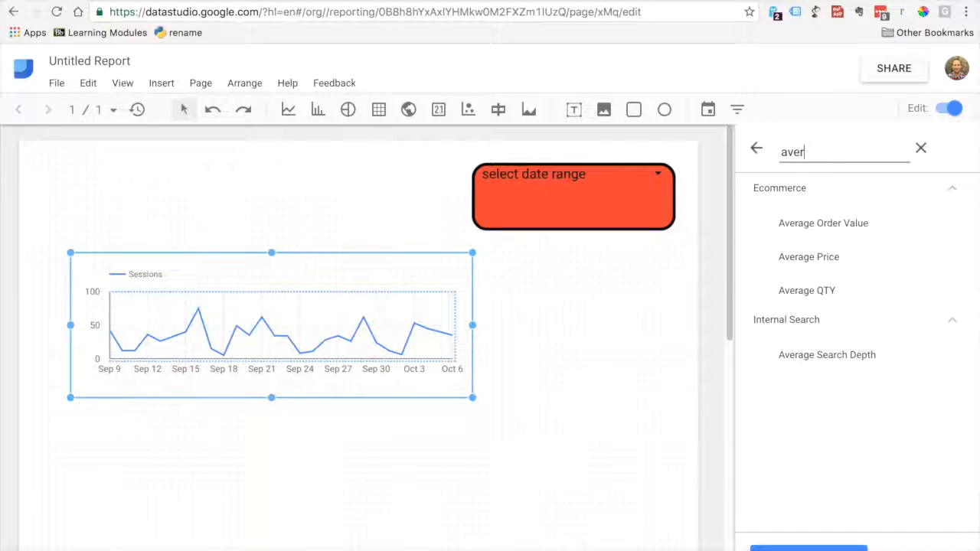
{"action": "key", "text": "BackSpace"}
{"action": "type", "text": "g"}
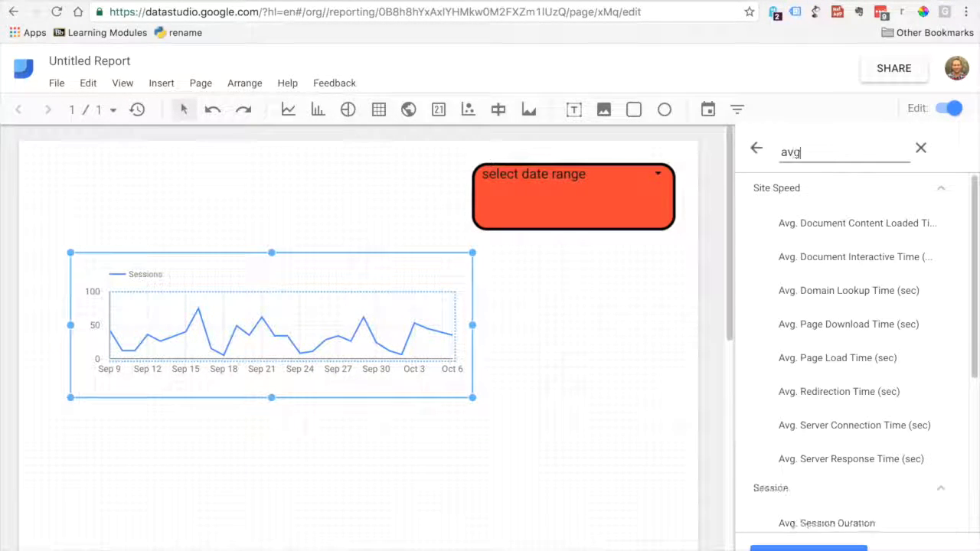
{"action": "left_click", "coordinate": [859, 525]}
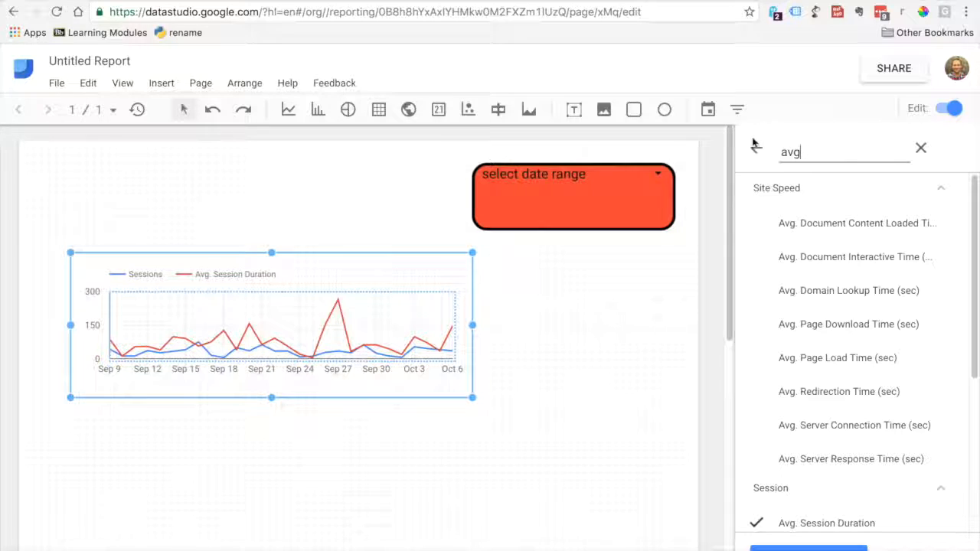
{"action": "left_click", "coordinate": [533, 304]}
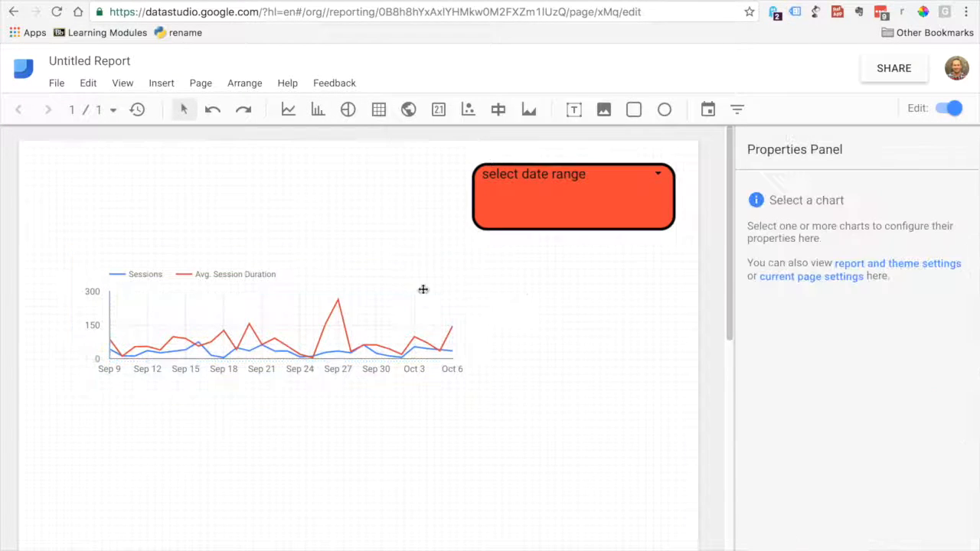
Narrow the time series chart by about a quarter and move it slightly left and down.
{"action": "left_click", "coordinate": [399, 297]}
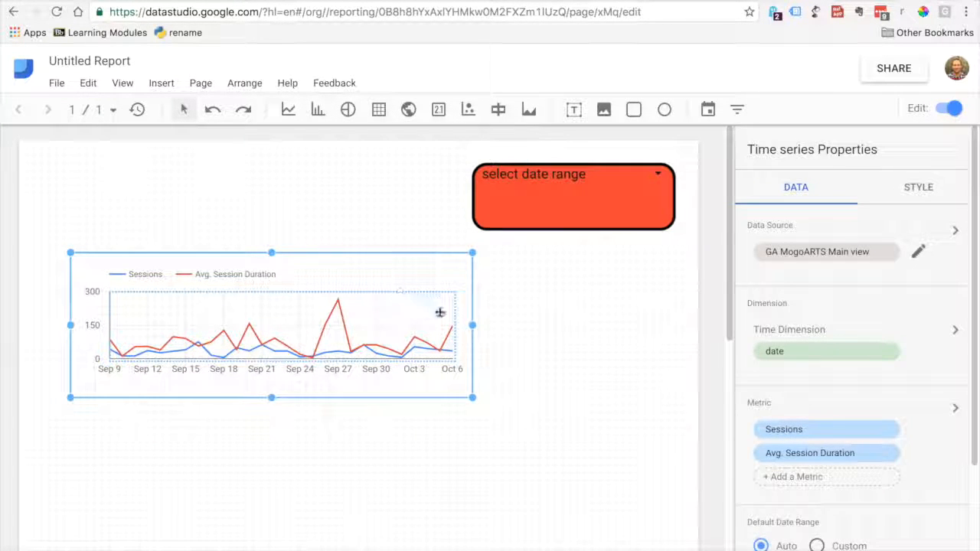
{"action": "left_click_drag", "start_coordinate": [471, 327], "coordinate": [367, 330]}
{"action": "mouse_move", "coordinate": [302, 271]}
{"action": "left_mouse_down"}
{"action": "mouse_move", "coordinate": [317, 279]}
{"action": "mouse_move", "coordinate": [276, 273]}
{"action": "mouse_move", "coordinate": [293, 289]}
{"action": "mouse_move", "coordinate": [288, 280]}
{"action": "left_mouse_up"}
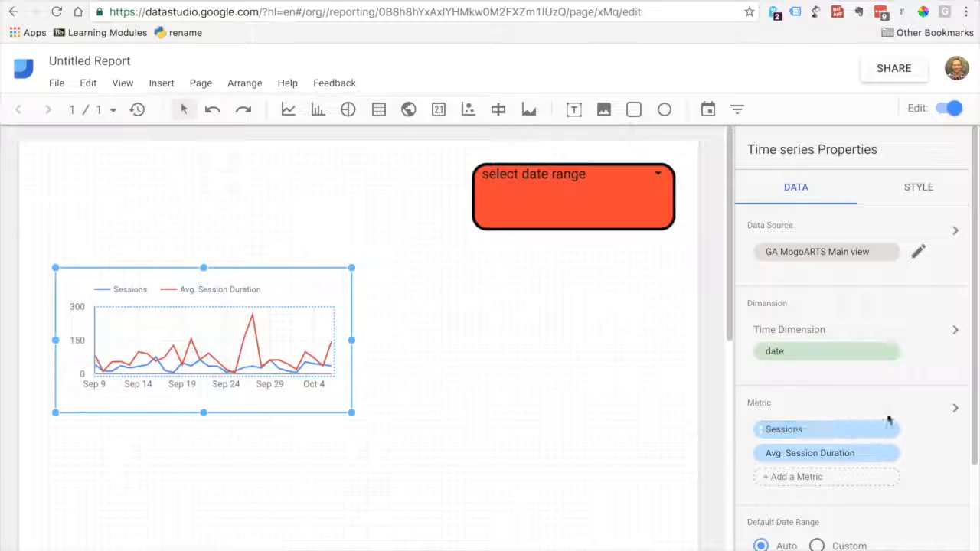
Change the line color of the chart's Avg. Session Duration series to orange.
{"action": "left_click", "coordinate": [912, 186]}
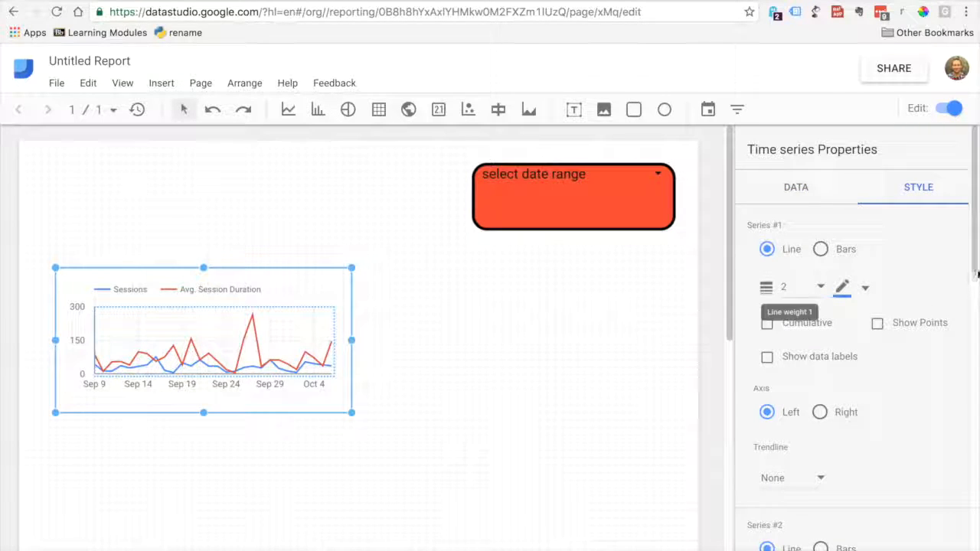
{"action": "left_click", "coordinate": [977, 320]}
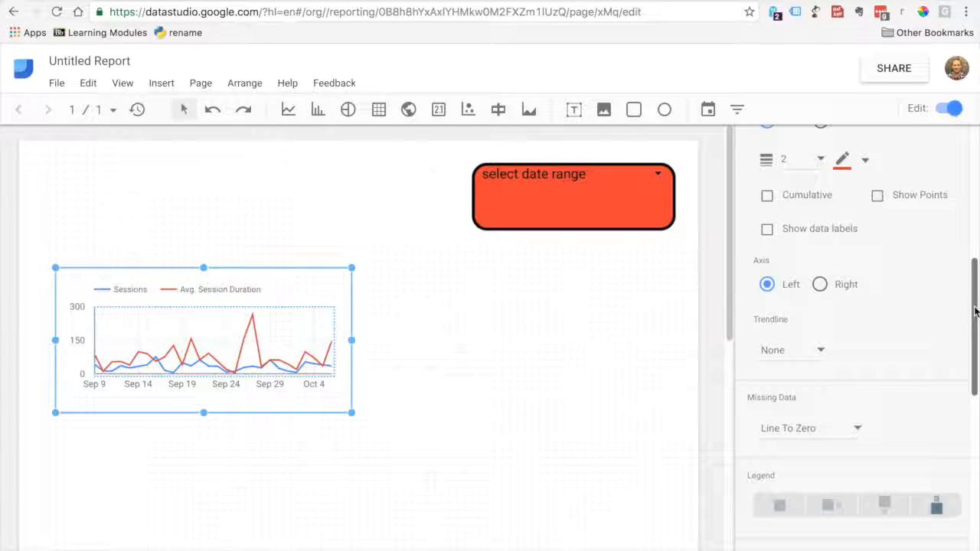
{"action": "left_click_drag", "start_coordinate": [975, 316], "coordinate": [973, 286]}
{"action": "left_click", "coordinate": [865, 285]}
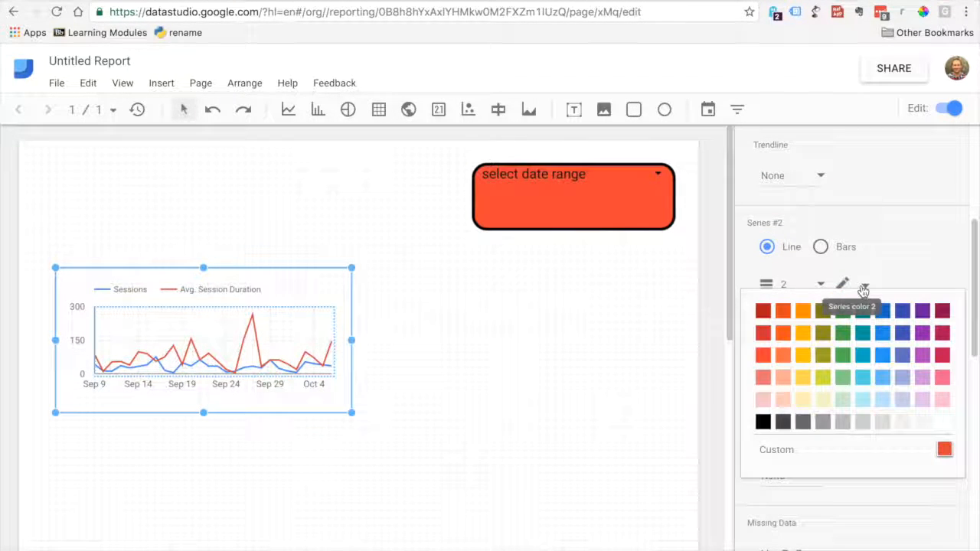
{"action": "left_click", "coordinate": [804, 311]}
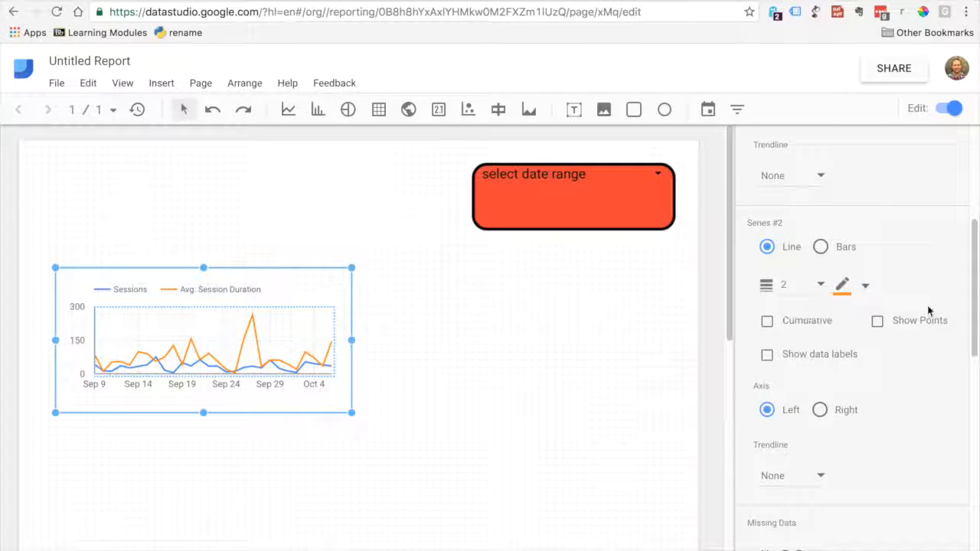
Give the time series chart a light gray background.
{"action": "left_click_drag", "start_coordinate": [975, 284], "coordinate": [976, 514]}
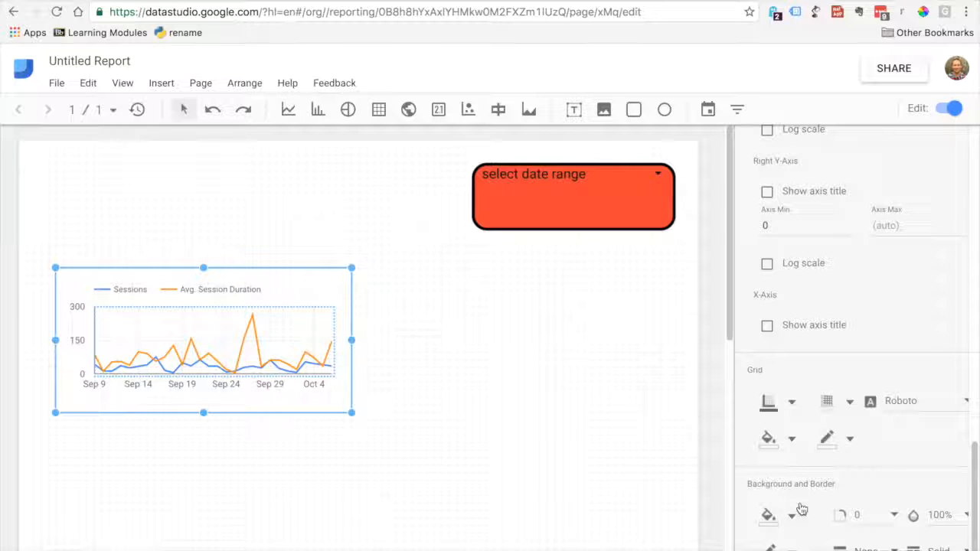
{"action": "left_click", "coordinate": [767, 516]}
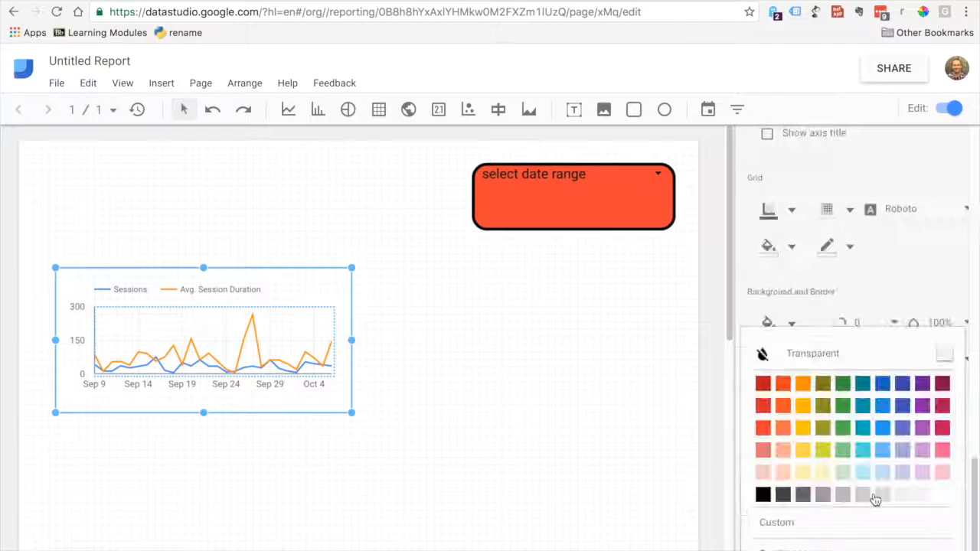
{"action": "left_click", "coordinate": [883, 497]}
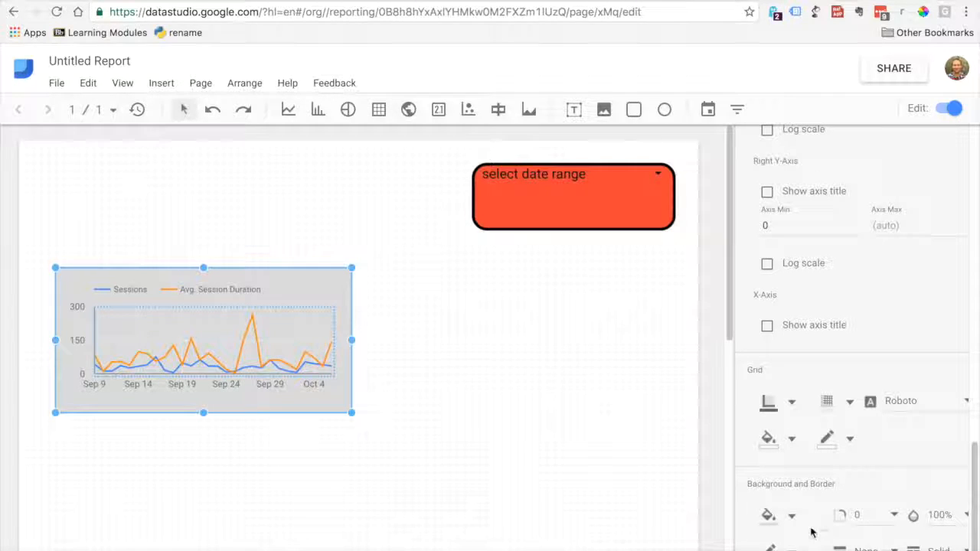
Give the time series chart a black border with a thickness of 2 and move it slightly up and right.
{"action": "left_click", "coordinate": [789, 546]}
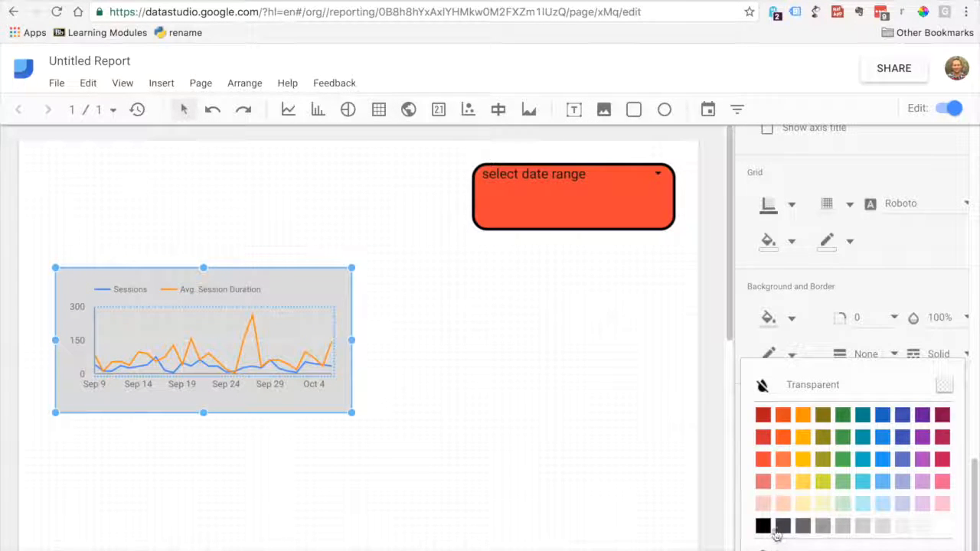
{"action": "left_click", "coordinate": [765, 528]}
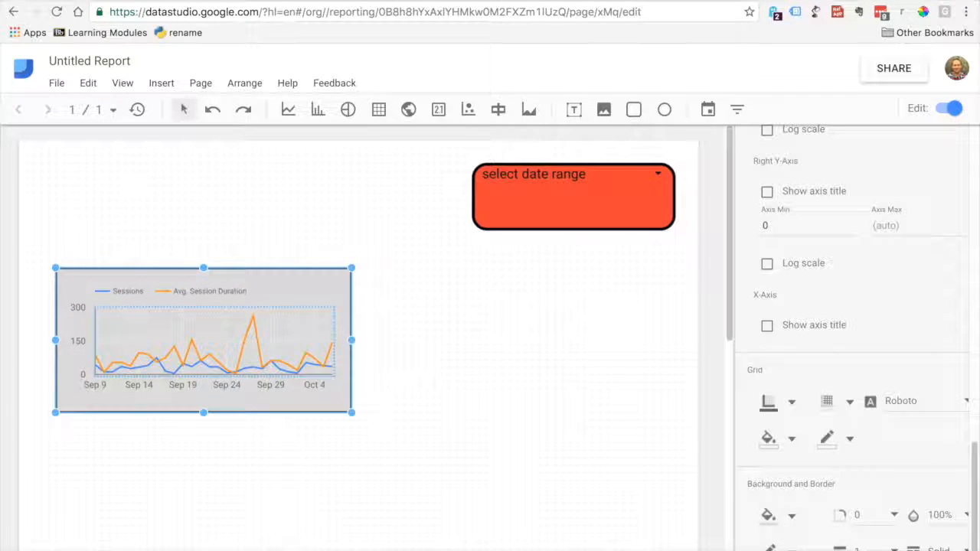
{"action": "left_click", "coordinate": [857, 549]}
{"action": "left_click", "coordinate": [865, 442]}
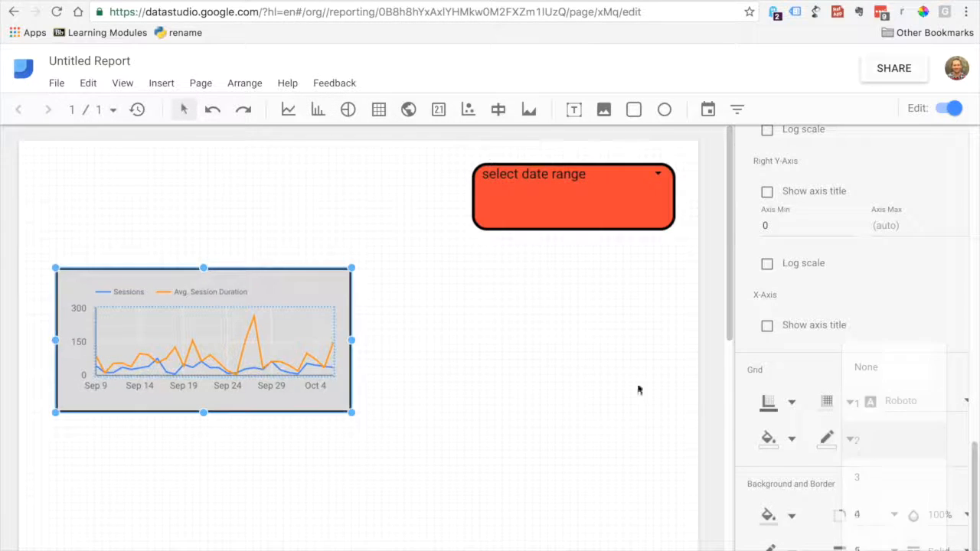
{"action": "left_click", "coordinate": [393, 320]}
{"action": "left_click_drag", "start_coordinate": [299, 293], "coordinate": [299, 250]}
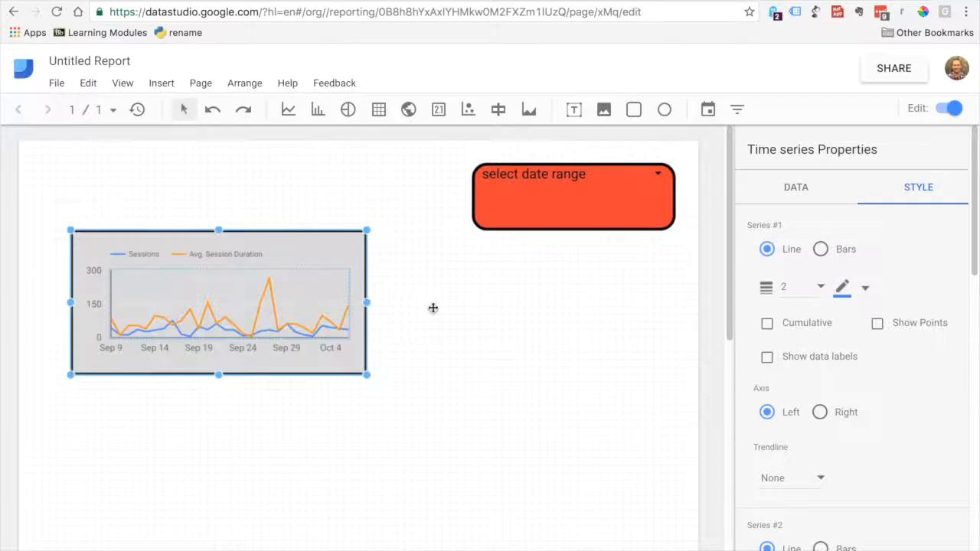
Preview the report in view mode and apply Last 7 days as its date range.
{"action": "left_click", "coordinate": [955, 113]}
{"action": "left_click", "coordinate": [791, 178]}
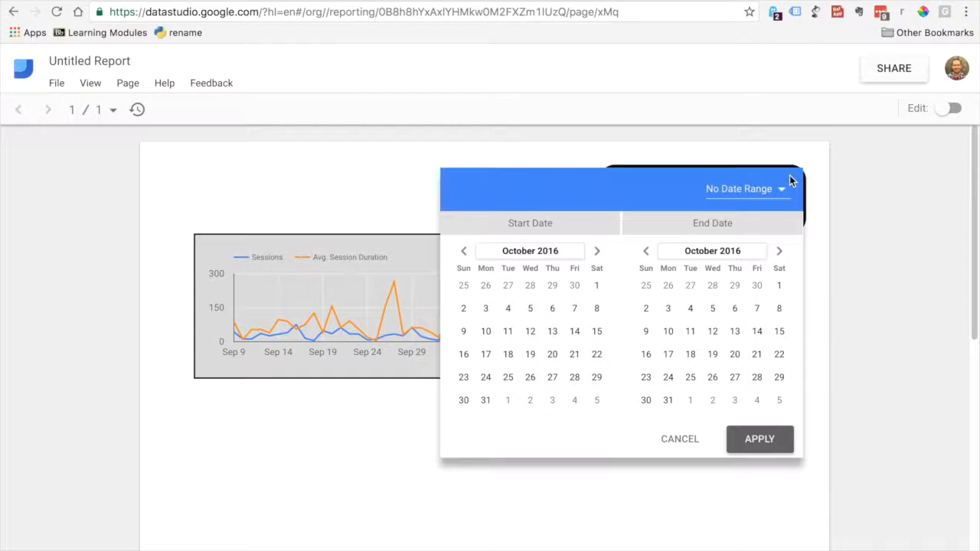
{"action": "left_click", "coordinate": [754, 198]}
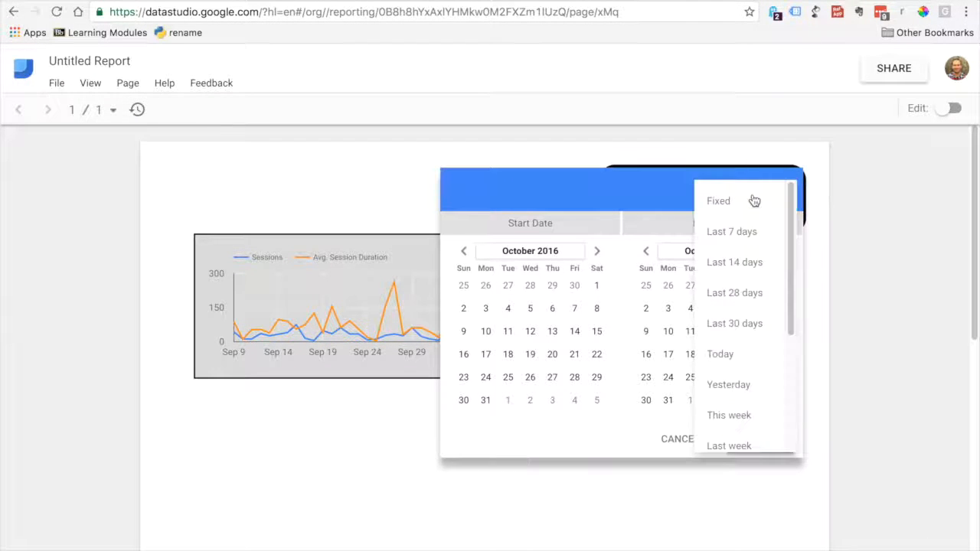
{"action": "left_click", "coordinate": [755, 293]}
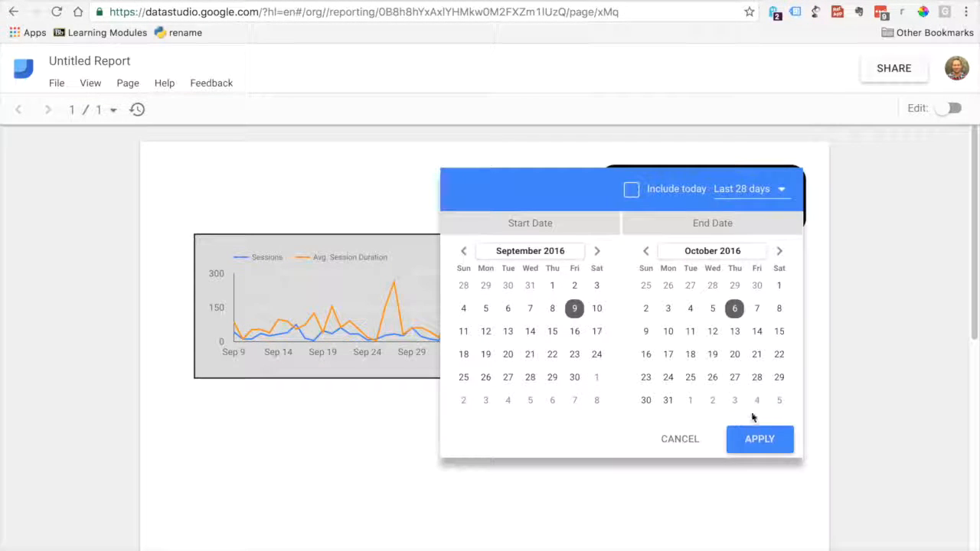
{"action": "left_click", "coordinate": [754, 199]}
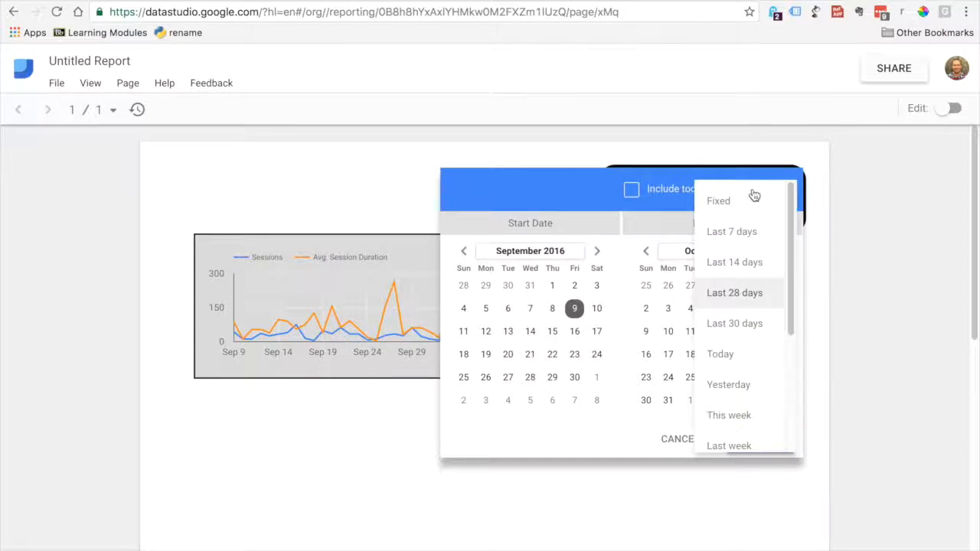
{"action": "left_click", "coordinate": [747, 234]}
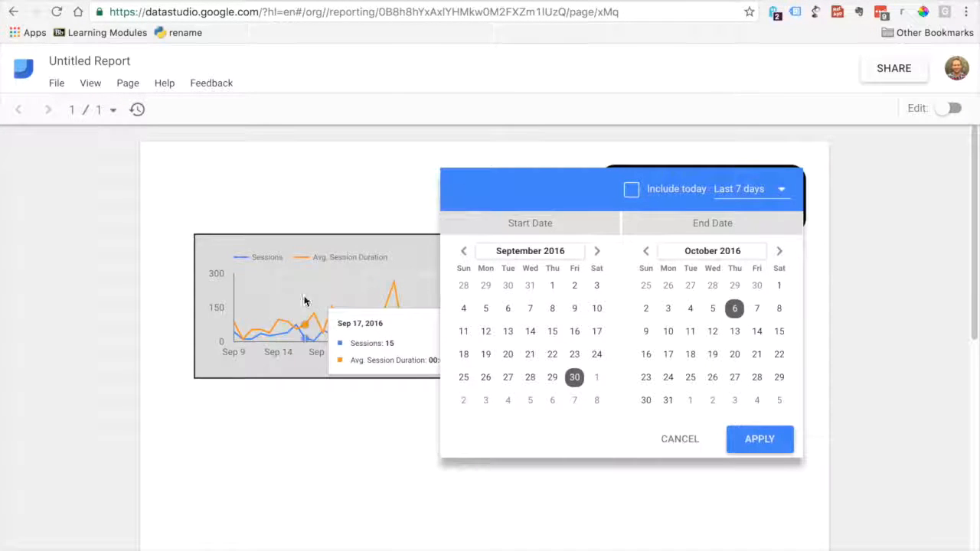
{"action": "left_click", "coordinate": [754, 455]}
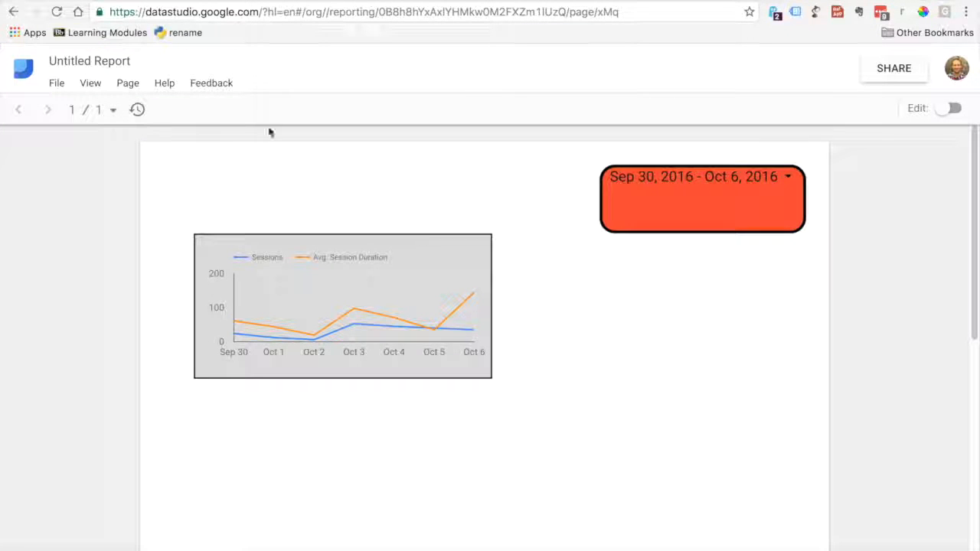
Return to editing the report and move the time series chart slightly down and left.
{"action": "left_click", "coordinate": [953, 111]}
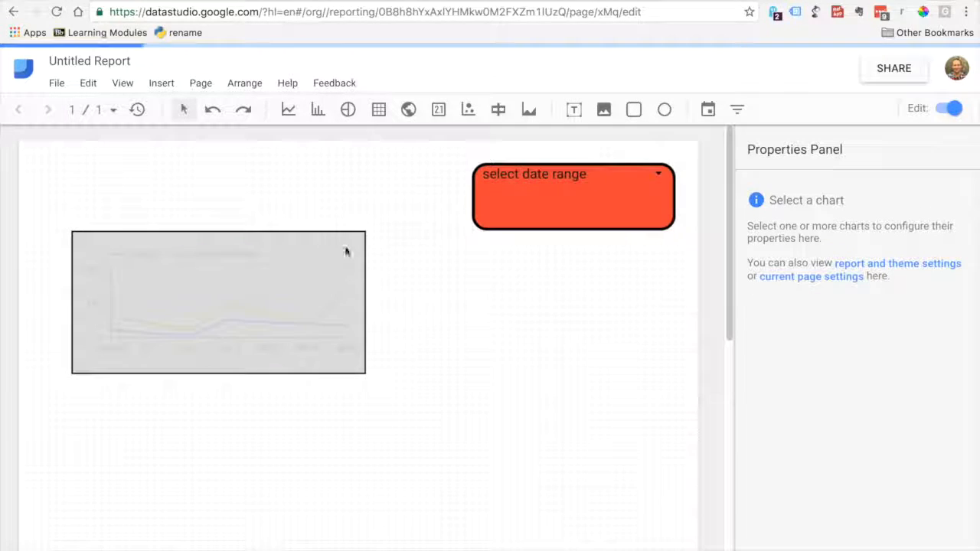
{"action": "left_click_drag", "start_coordinate": [255, 251], "coordinate": [249, 276]}
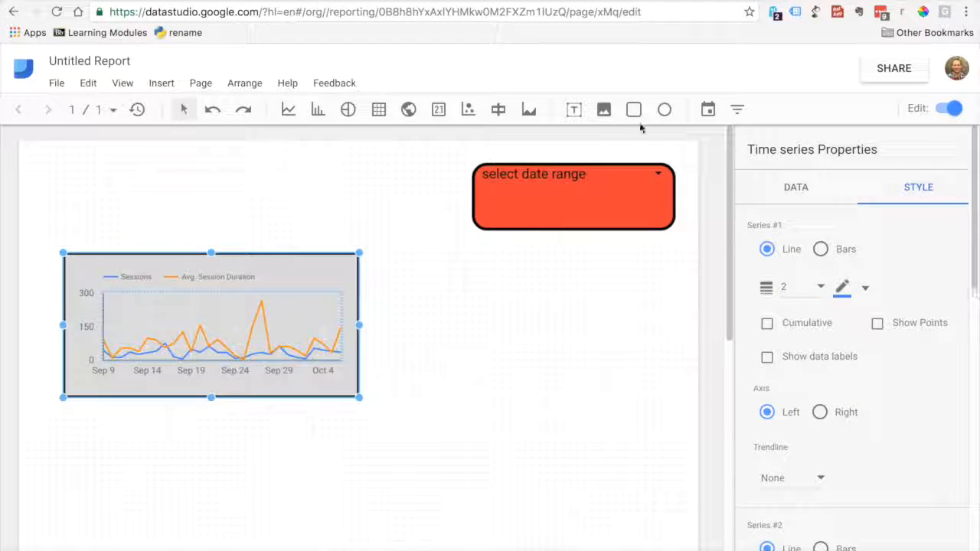
Draw a filter control directly below the date range control and open the search for its dimension.
{"action": "left_click", "coordinate": [736, 111]}
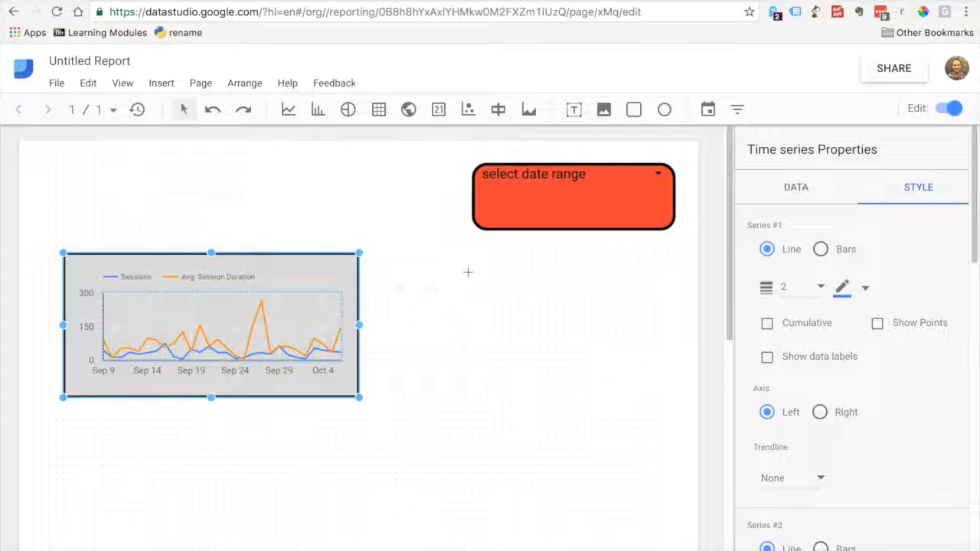
{"action": "left_click_drag", "start_coordinate": [510, 280], "coordinate": [676, 397]}
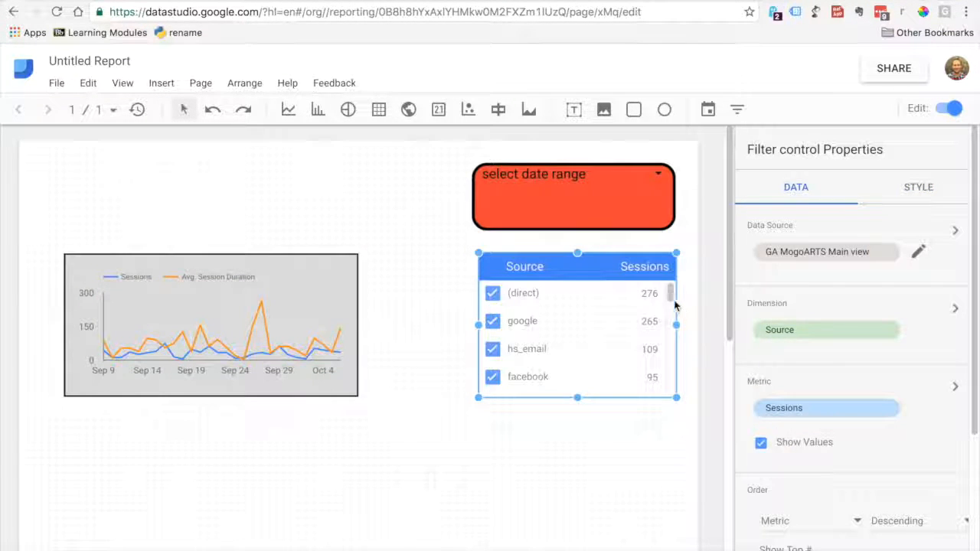
{"action": "left_click", "coordinate": [801, 334]}
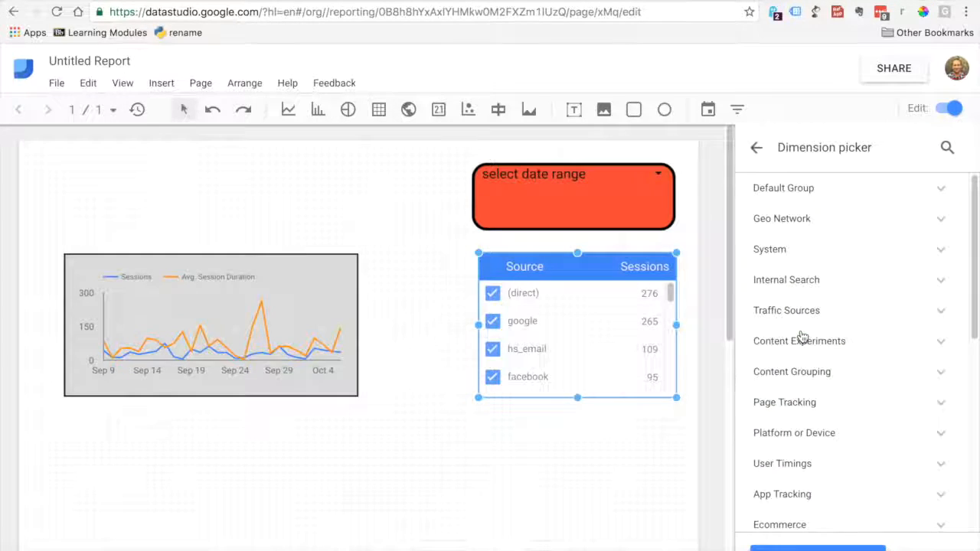
{"action": "left_click", "coordinate": [947, 146]}
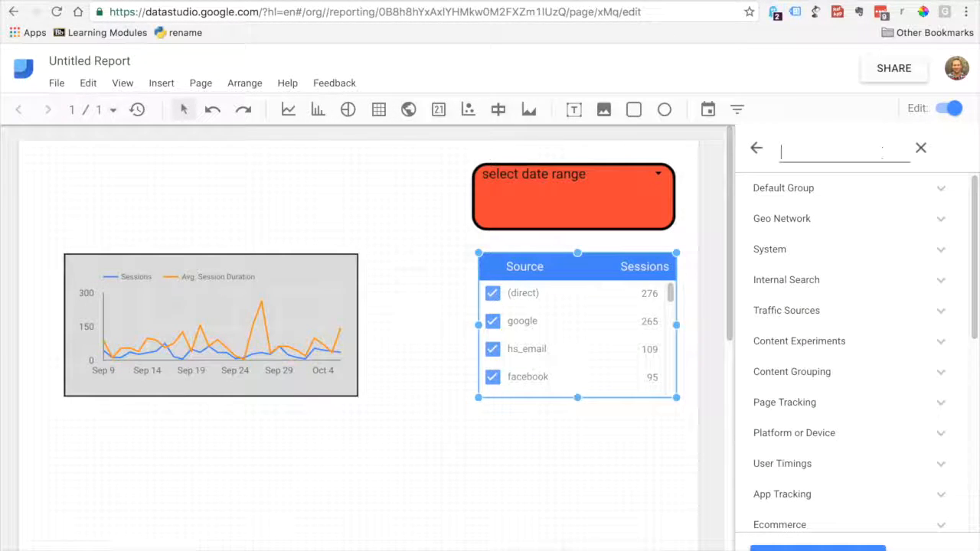
{"action": "type", "text": "referral"}
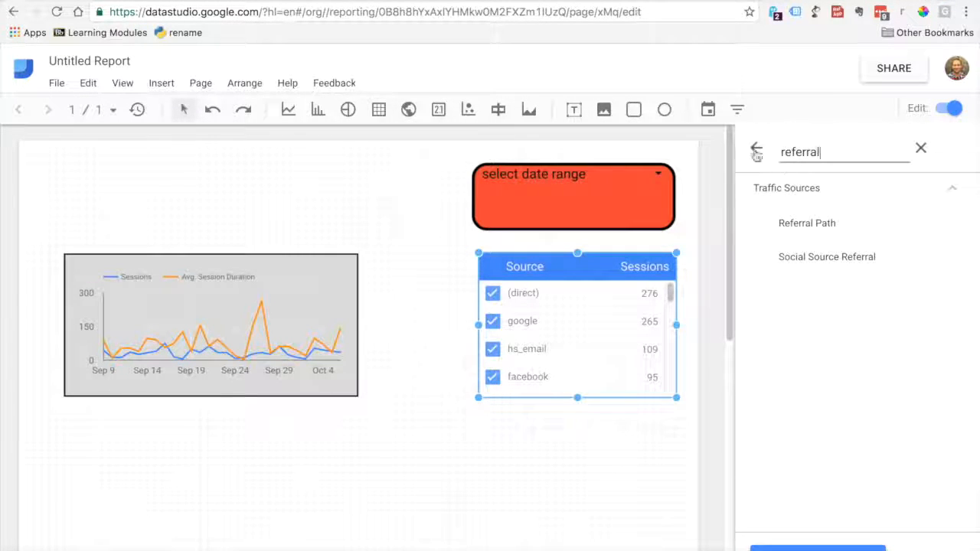
{"action": "key", "text": "BackSpace"}
{"action": "key", "text": "BackSpace"}
{"action": "key", "text": "BackSpace"}
{"action": "key", "text": "BackSpace"}
{"action": "key", "text": "BackSpace"}
{"action": "key", "text": "BackSpace"}
{"action": "key", "text": "BackSpace"}
{"action": "key", "text": "BackSpace"}
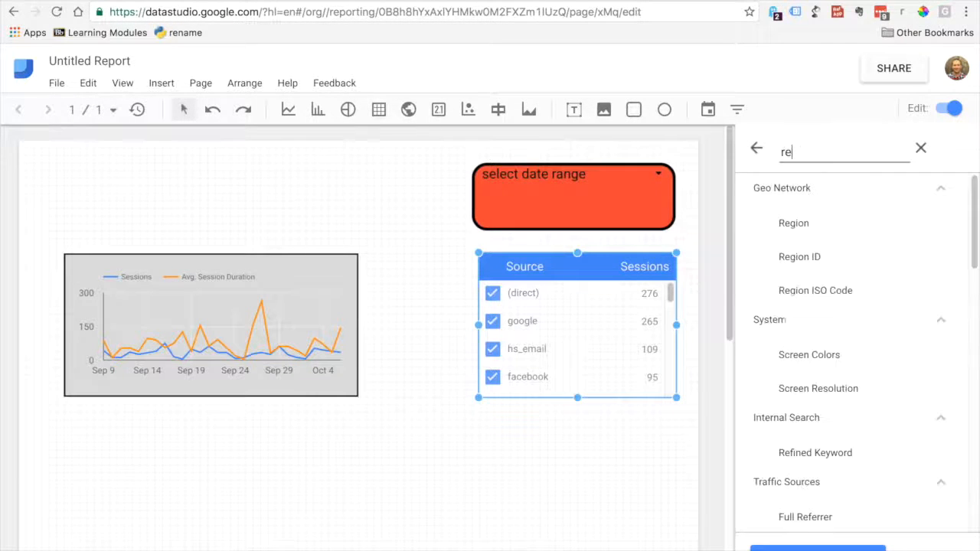
Search for "device" and set the filter control's dimension to Device Category.
{"action": "type", "text": "device"}
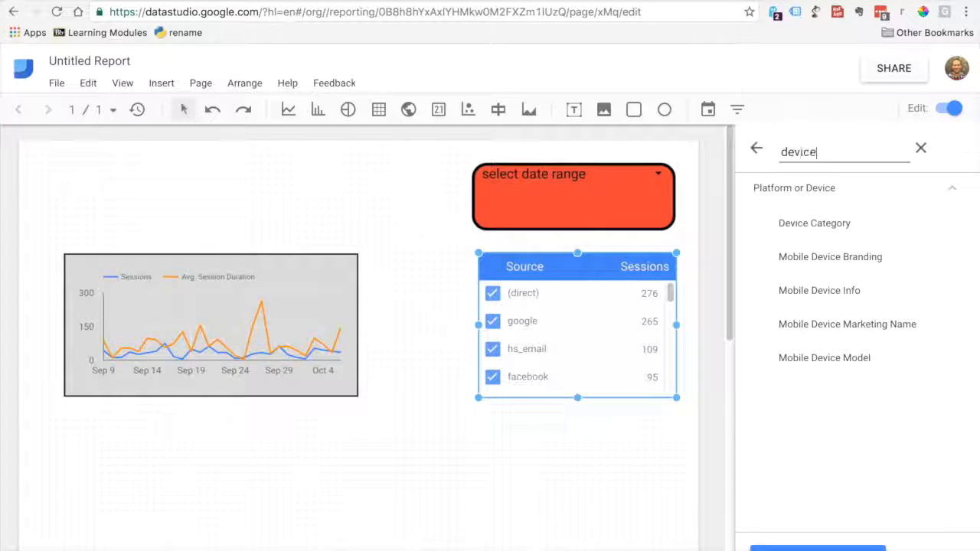
{"action": "left_click", "coordinate": [848, 227]}
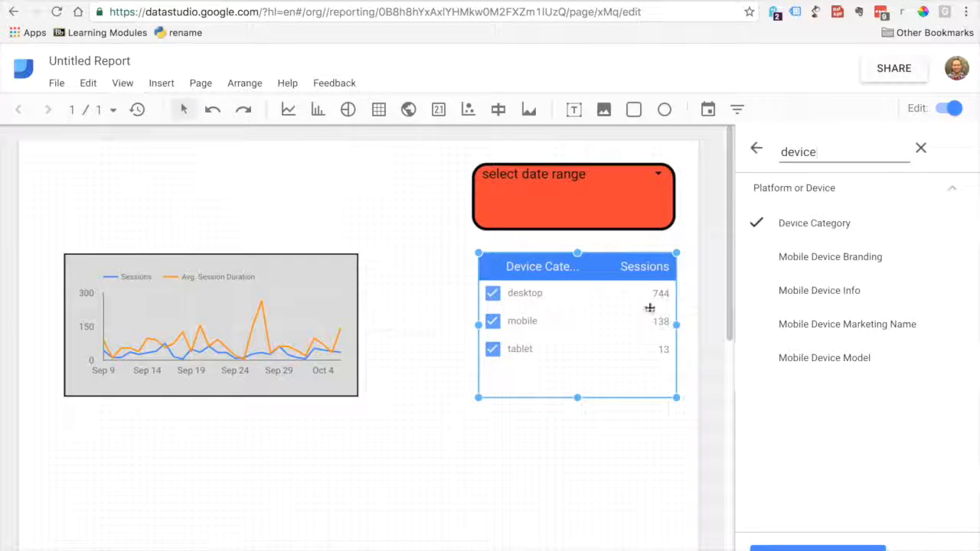
{"action": "left_click", "coordinate": [757, 148]}
{"action": "left_click", "coordinate": [757, 148]}
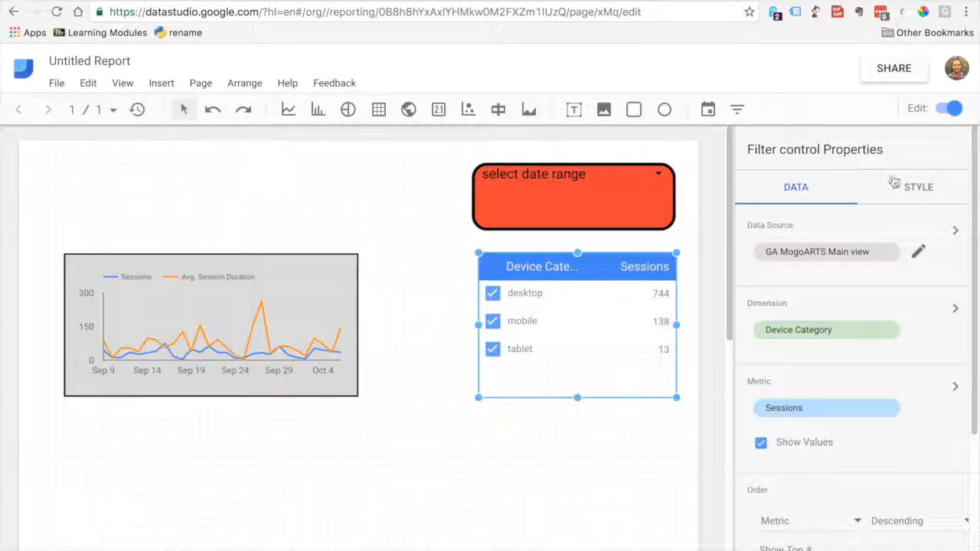
Give the filter control a light gray background.
{"action": "left_click", "coordinate": [909, 193]}
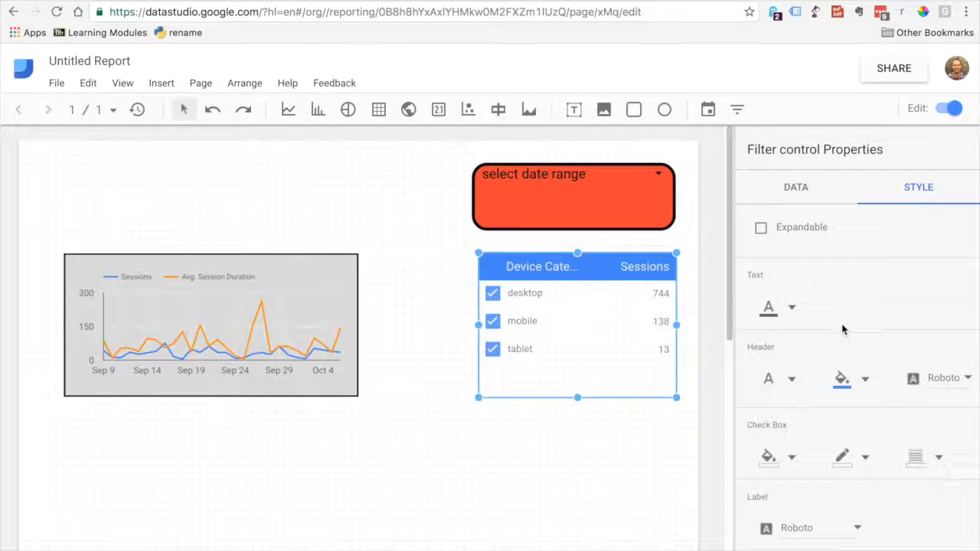
{"action": "scroll", "coordinate": [839, 422], "scroll_direction": "down", "scroll_amount": 2}
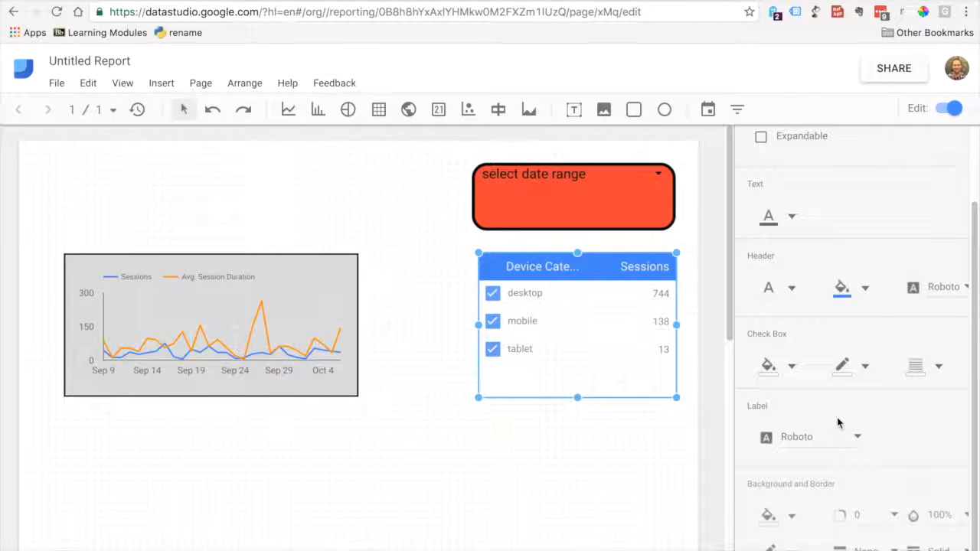
{"action": "left_click", "coordinate": [768, 516]}
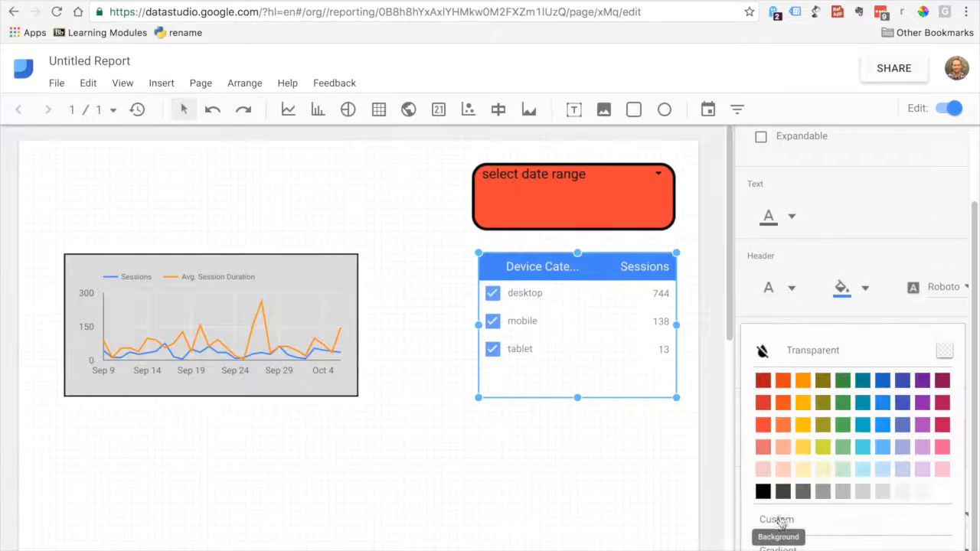
{"action": "left_click", "coordinate": [880, 493]}
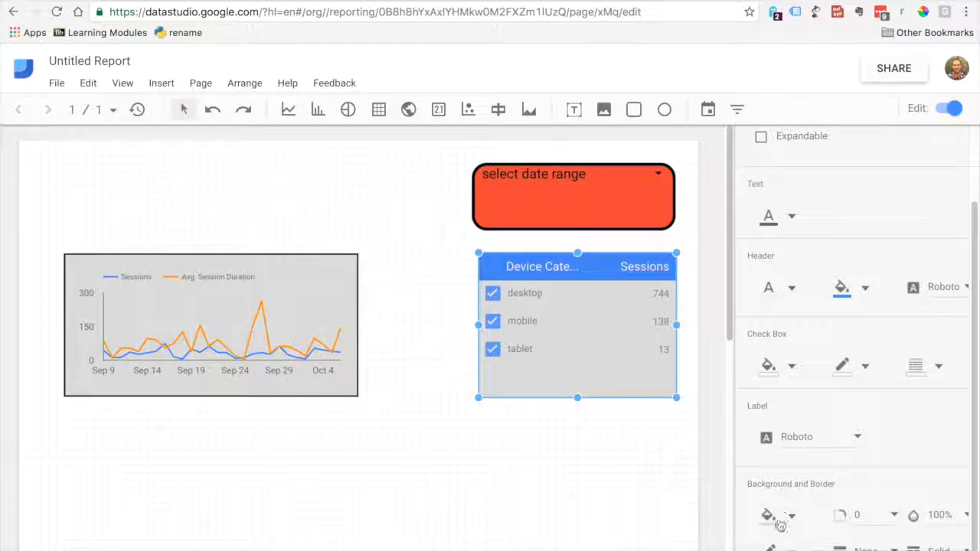
Give the filter control a black border with a thickness of 2 and move it slightly up toward the date range control.
{"action": "left_click", "coordinate": [769, 548]}
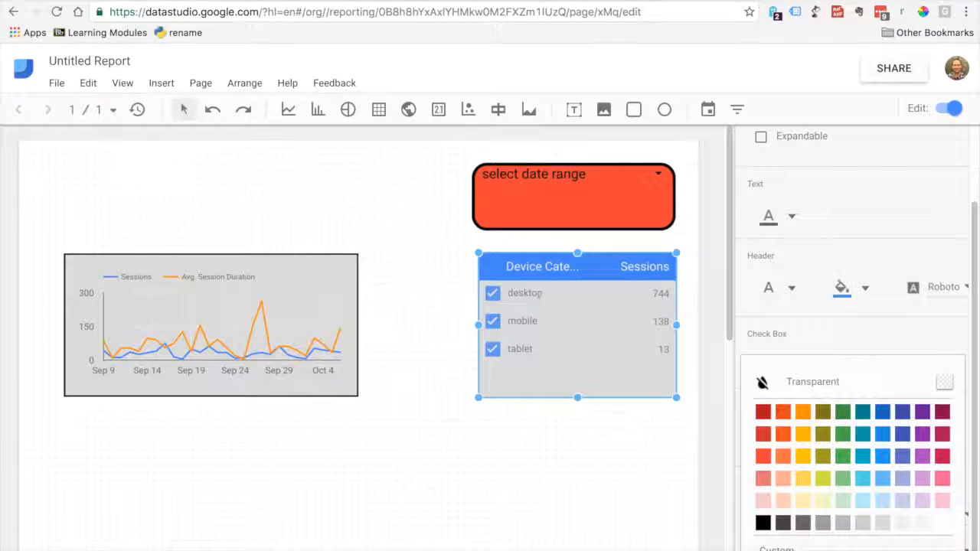
{"action": "left_click", "coordinate": [764, 521]}
{"action": "left_click", "coordinate": [862, 548]}
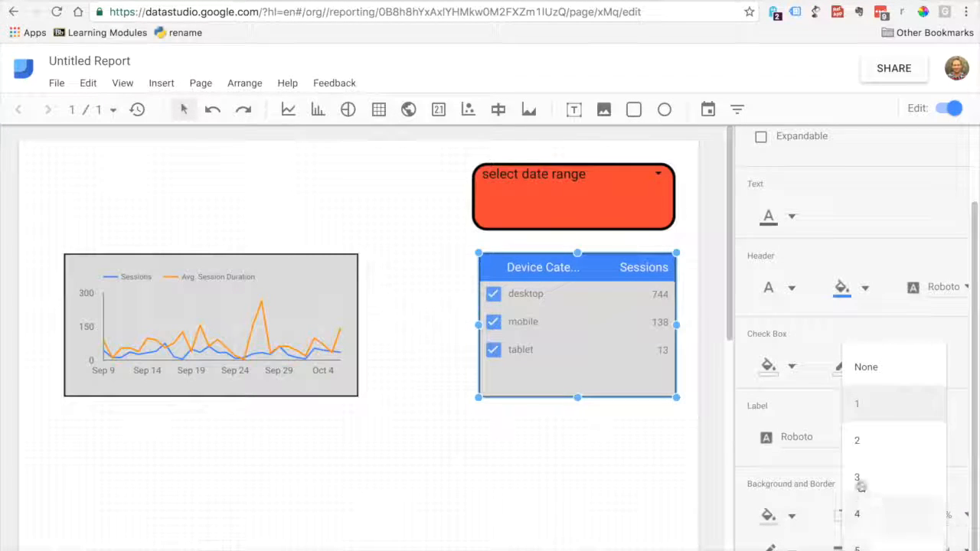
{"action": "left_click", "coordinate": [857, 448]}
{"action": "left_click", "coordinate": [469, 450]}
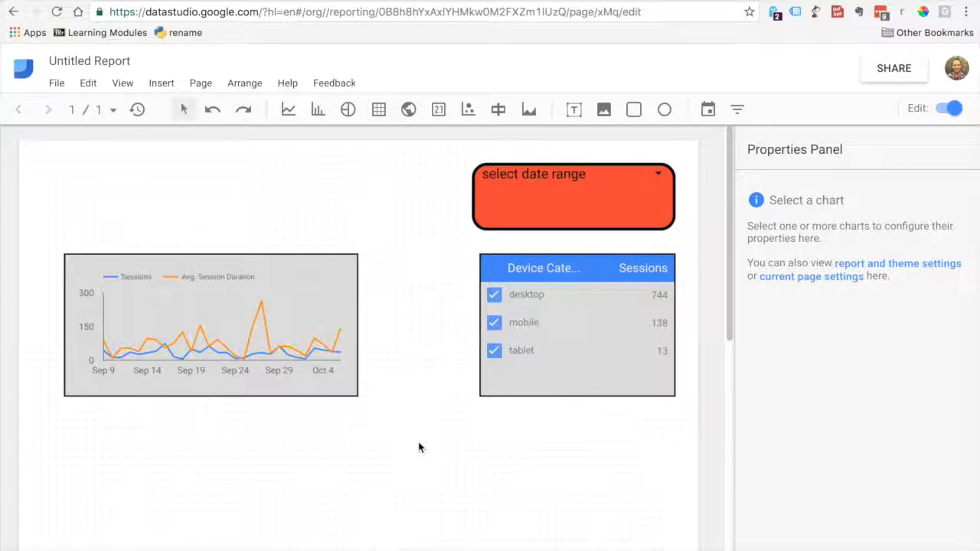
{"action": "mouse_move", "coordinate": [591, 269]}
{"action": "left_mouse_down"}
{"action": "mouse_move", "coordinate": [587, 260]}
{"action": "mouse_move", "coordinate": [606, 257]}
{"action": "mouse_move", "coordinate": [603, 266]}
{"action": "left_mouse_up"}
{"action": "left_click", "coordinate": [451, 460]}
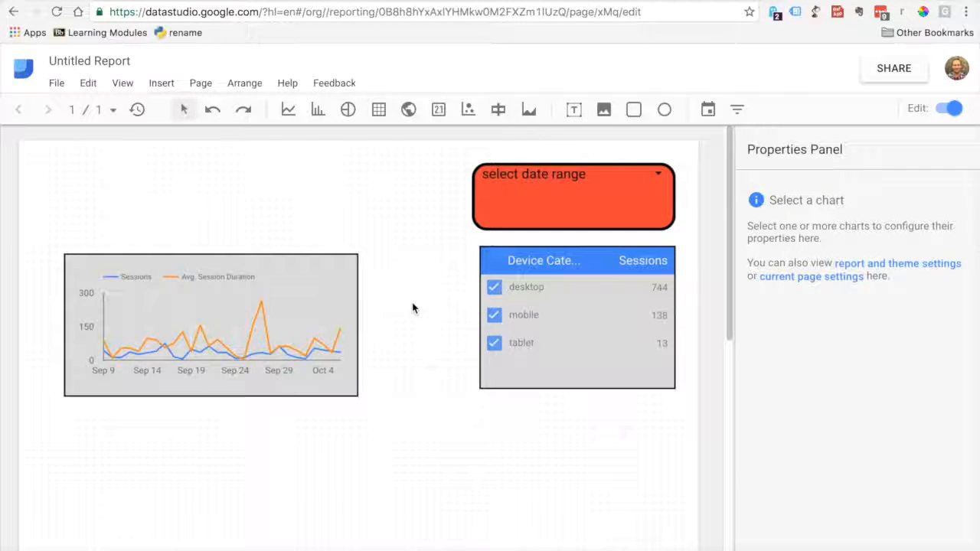
Draw a large table below the time series chart, somewhat wider than the chart.
{"action": "left_click", "coordinate": [379, 110]}
{"action": "scroll", "coordinate": [393, 313], "scroll_direction": "down", "scroll_amount": 5}
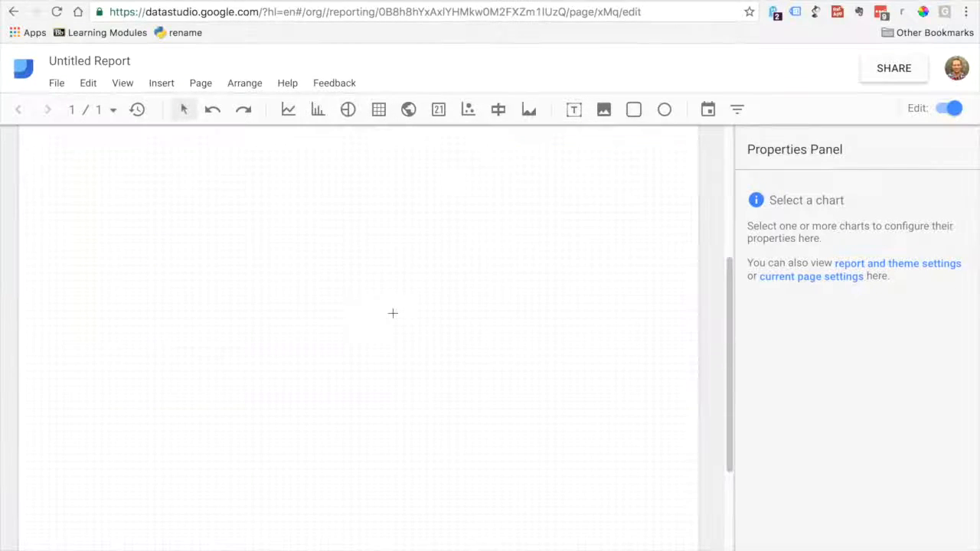
{"action": "scroll", "coordinate": [392, 314], "scroll_direction": "up", "scroll_amount": 1}
{"action": "left_click_drag", "start_coordinate": [66, 169], "coordinate": [445, 478]}
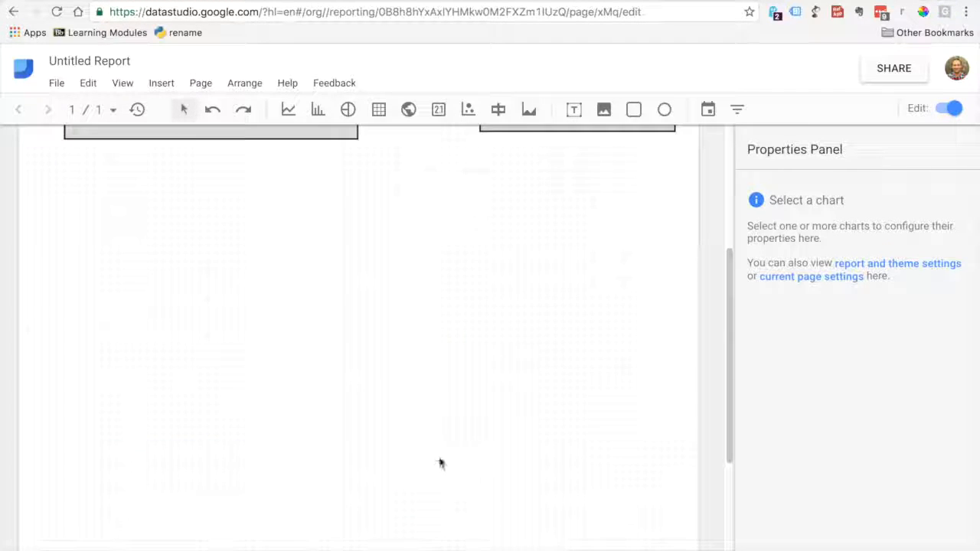
{"action": "left_click", "coordinate": [438, 460]}
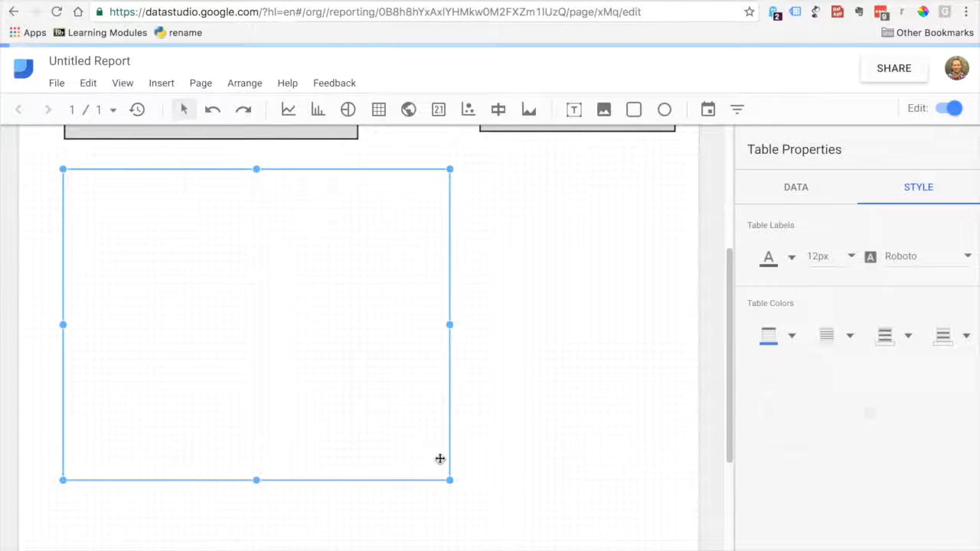
Search for "land" and replace the table's dimension with Landing Page.
{"action": "left_click", "coordinate": [793, 190]}
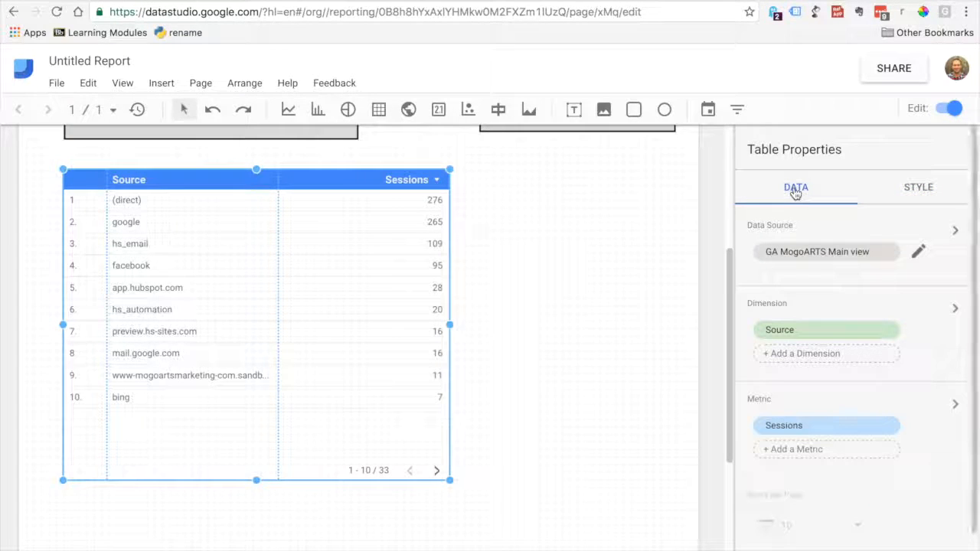
{"action": "left_click", "coordinate": [802, 337]}
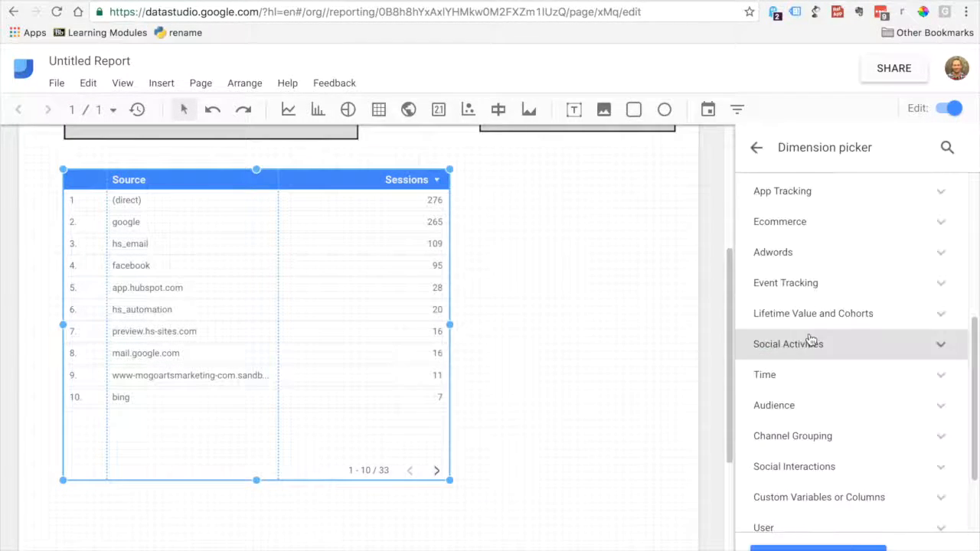
{"action": "left_click", "coordinate": [948, 147]}
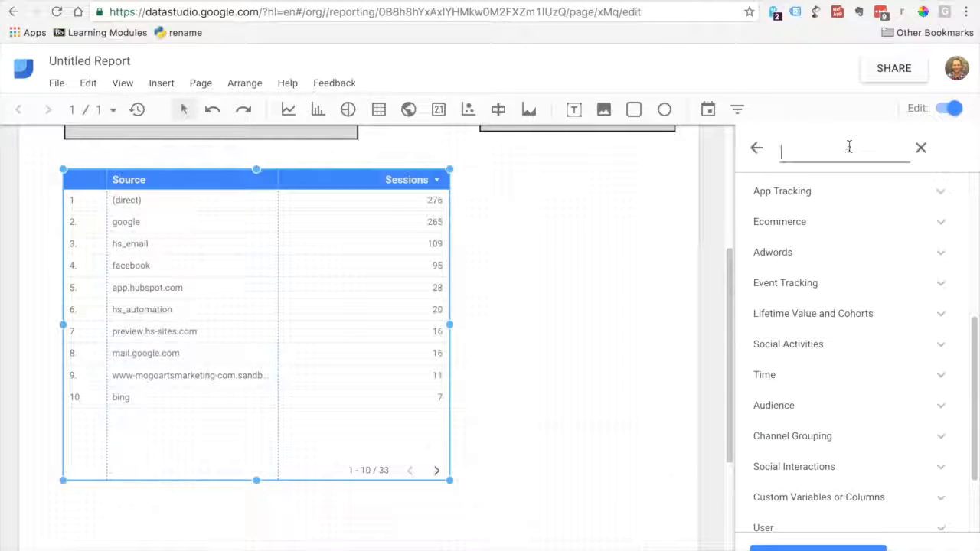
{"action": "type", "text": "la"}
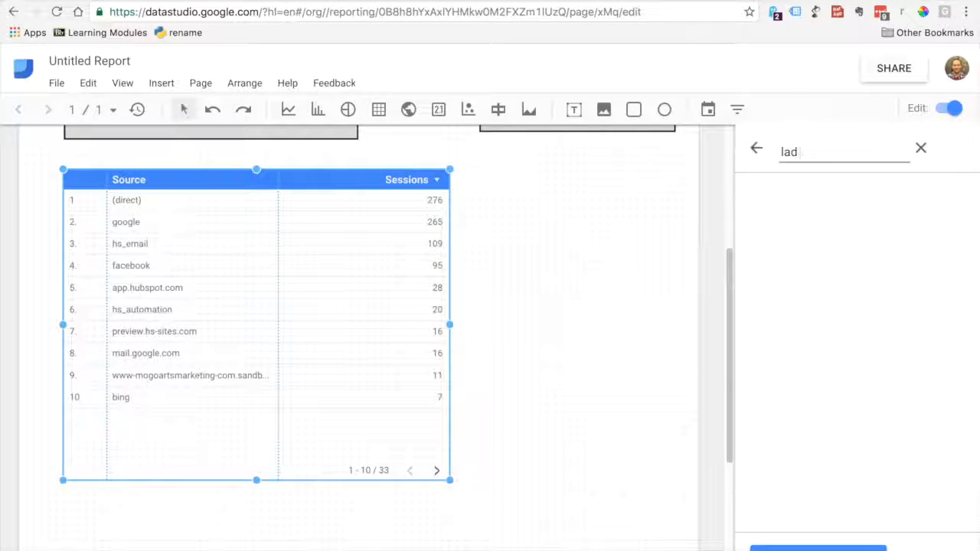
{"action": "type", "text": "ndn"}
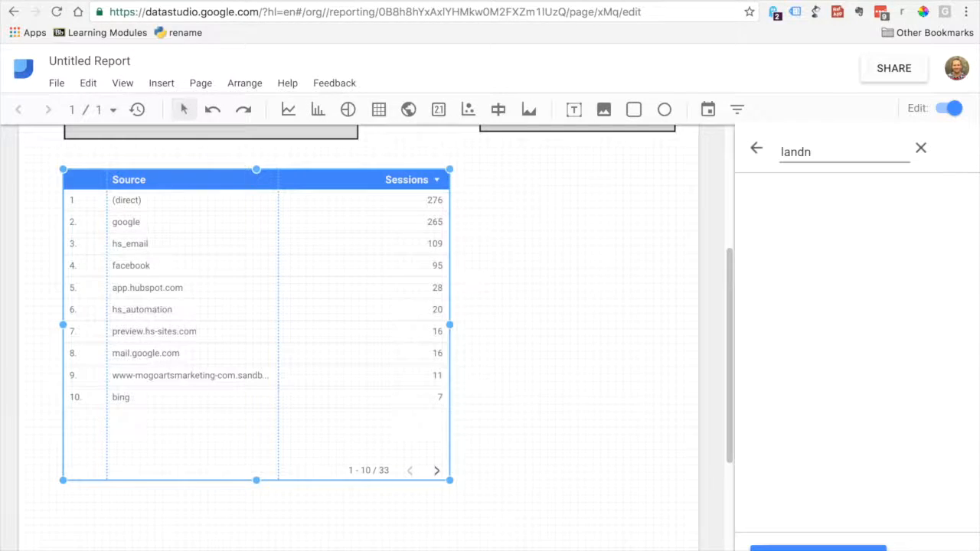
{"action": "key", "text": "BackSpace"}
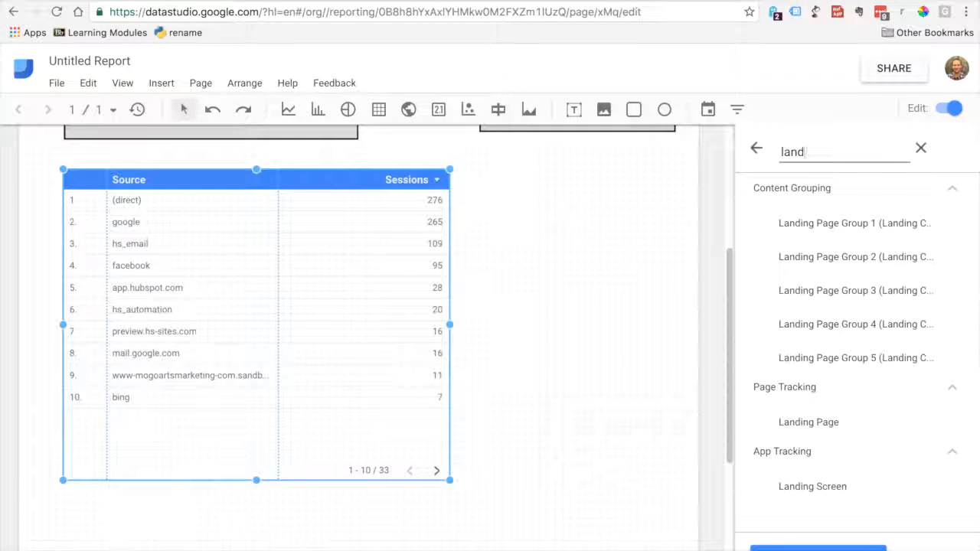
{"action": "left_click", "coordinate": [794, 434]}
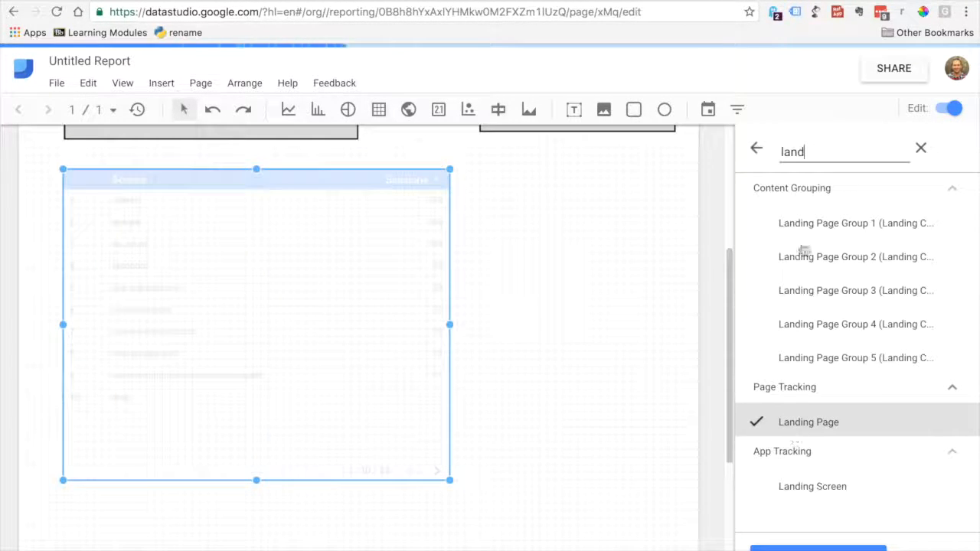
{"action": "left_click", "coordinate": [756, 151]}
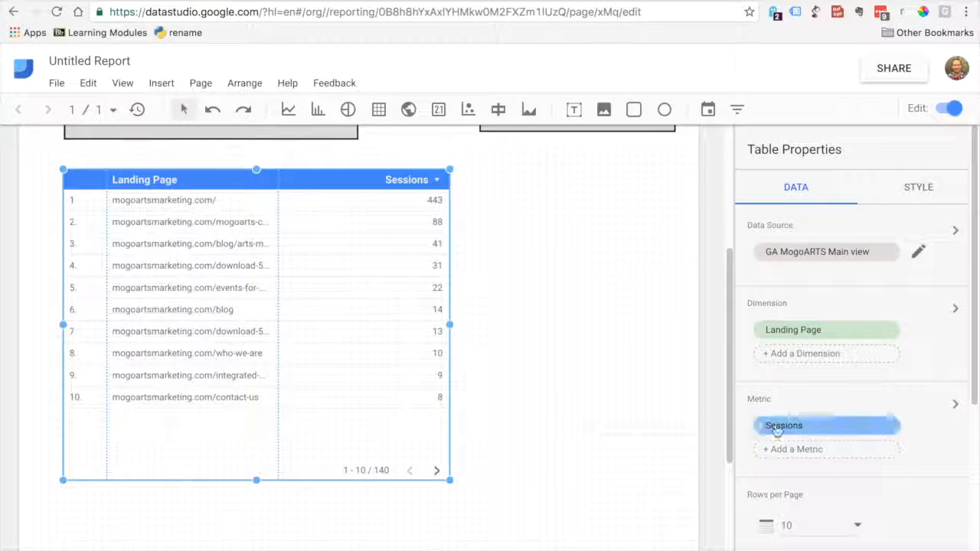
Search the metrics for "bounce" and add Bounce Rate to the table alongside Sessions.
{"action": "left_click", "coordinate": [828, 424]}
{"action": "left_click", "coordinate": [947, 148]}
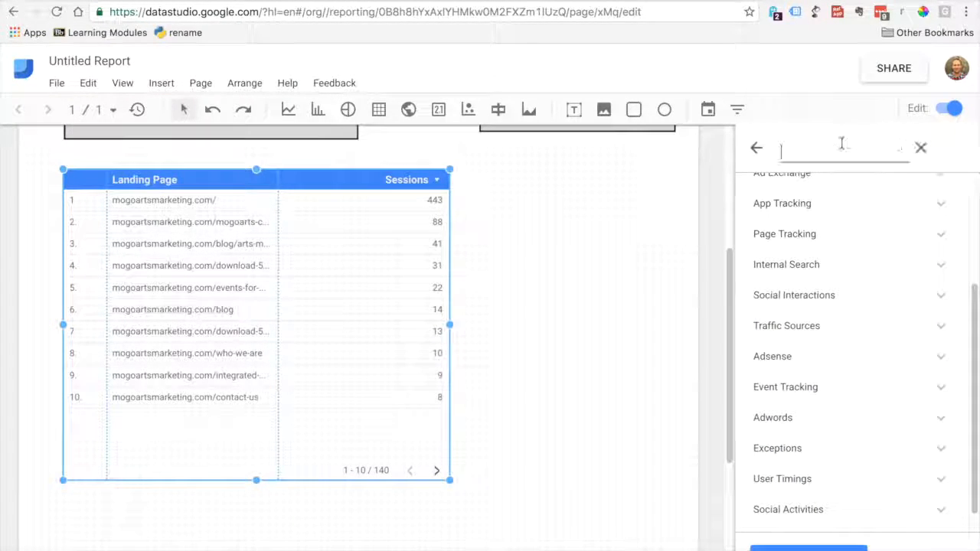
{"action": "type", "text": "bounce"}
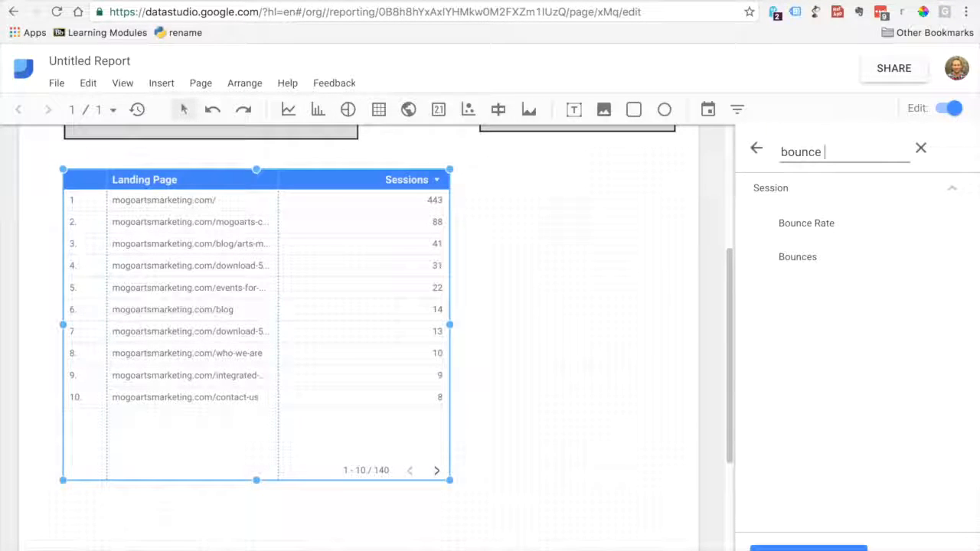
{"action": "left_click", "coordinate": [826, 229]}
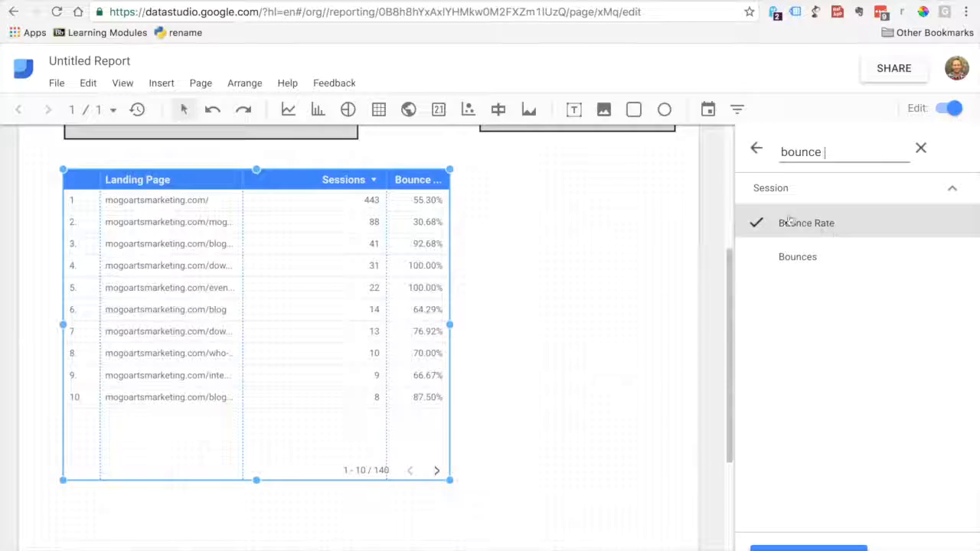
{"action": "left_click", "coordinate": [678, 225]}
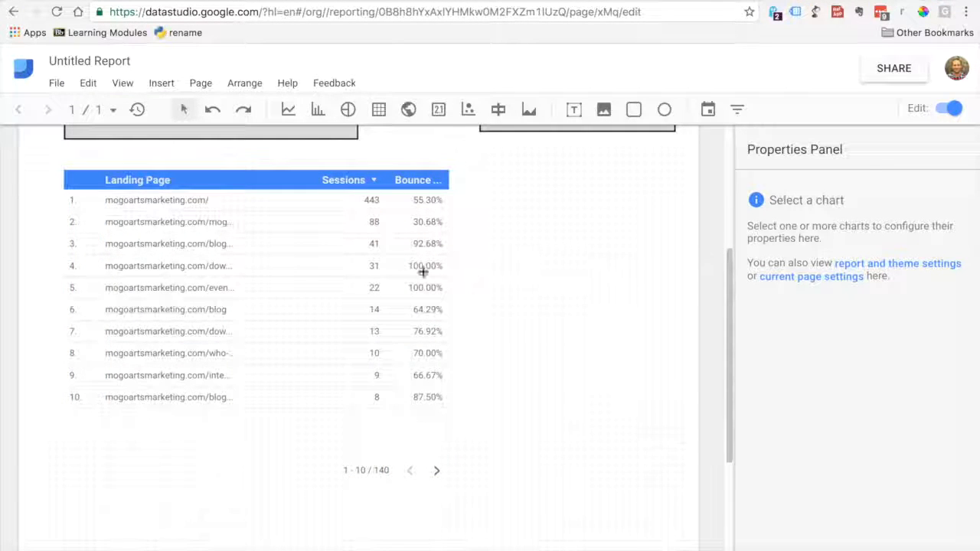
Give the landing page table a black border.
{"action": "left_click", "coordinate": [400, 261]}
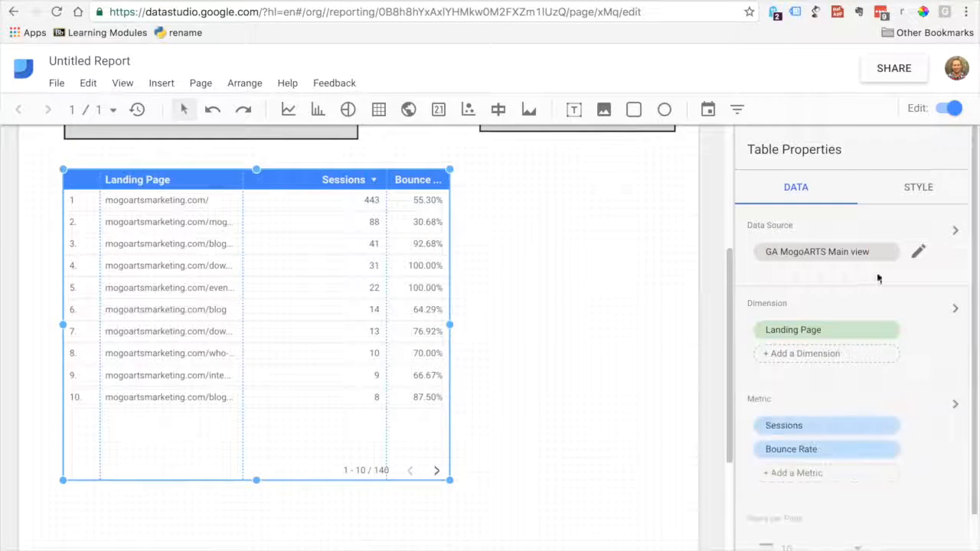
{"action": "left_click", "coordinate": [924, 190]}
{"action": "scroll", "coordinate": [806, 412], "scroll_direction": "down", "scroll_amount": 2}
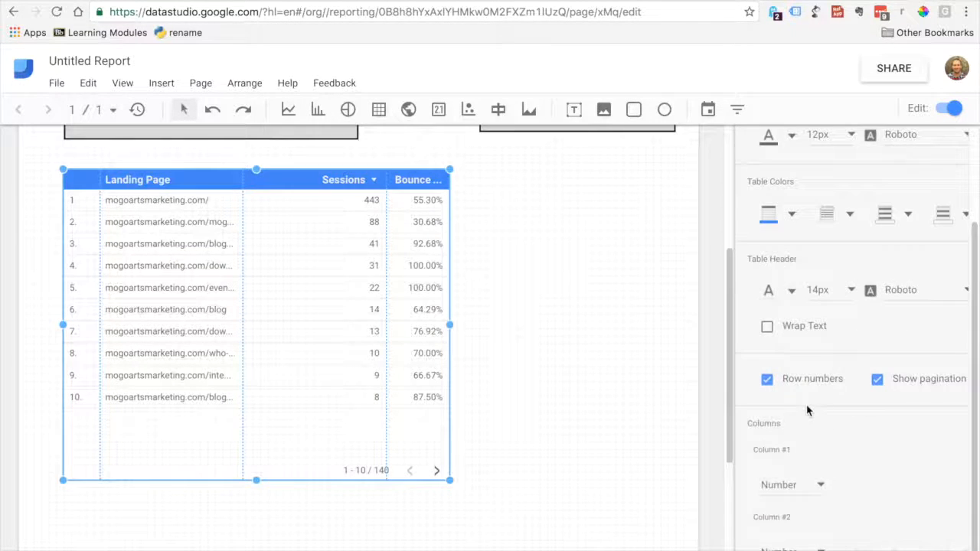
{"action": "scroll", "coordinate": [806, 411], "scroll_direction": "down", "scroll_amount": 2}
{"action": "left_click", "coordinate": [769, 516]}
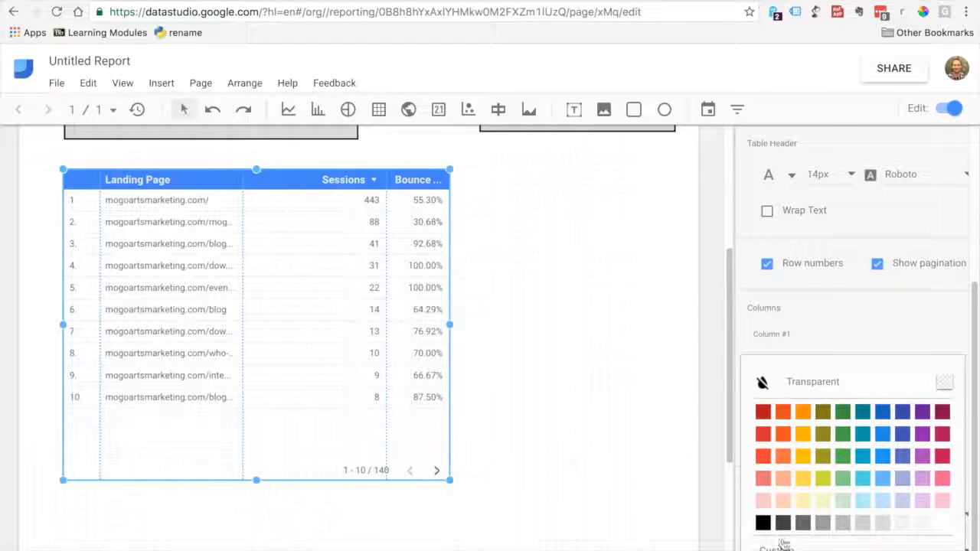
{"action": "left_click", "coordinate": [764, 525]}
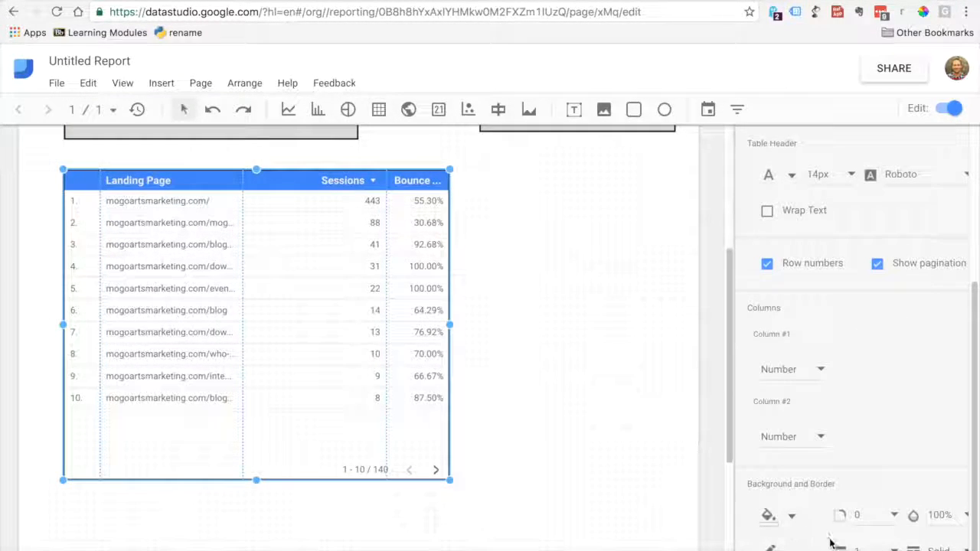
{"action": "left_click", "coordinate": [601, 430]}
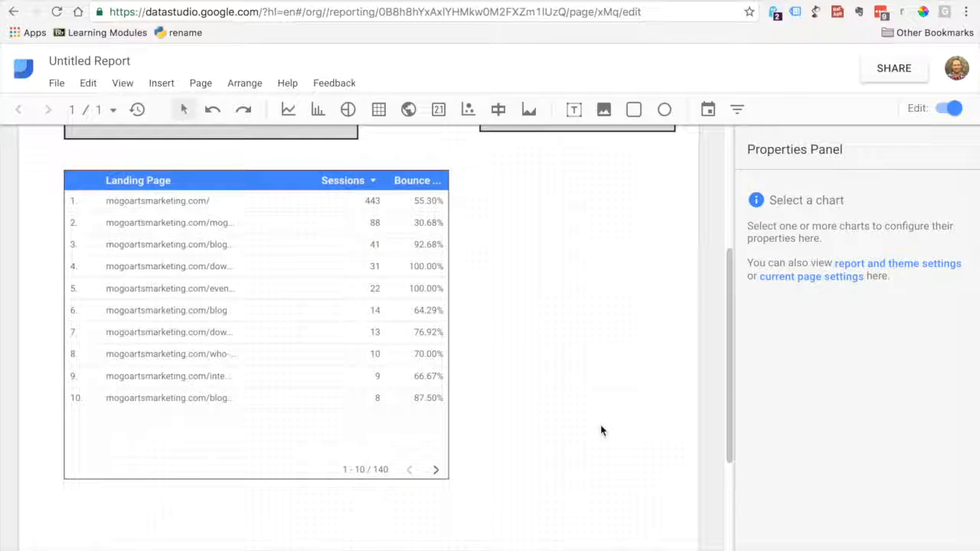
Give the landing page table a very light gray background.
{"action": "scroll", "coordinate": [571, 411], "scroll_direction": "up", "scroll_amount": 1}
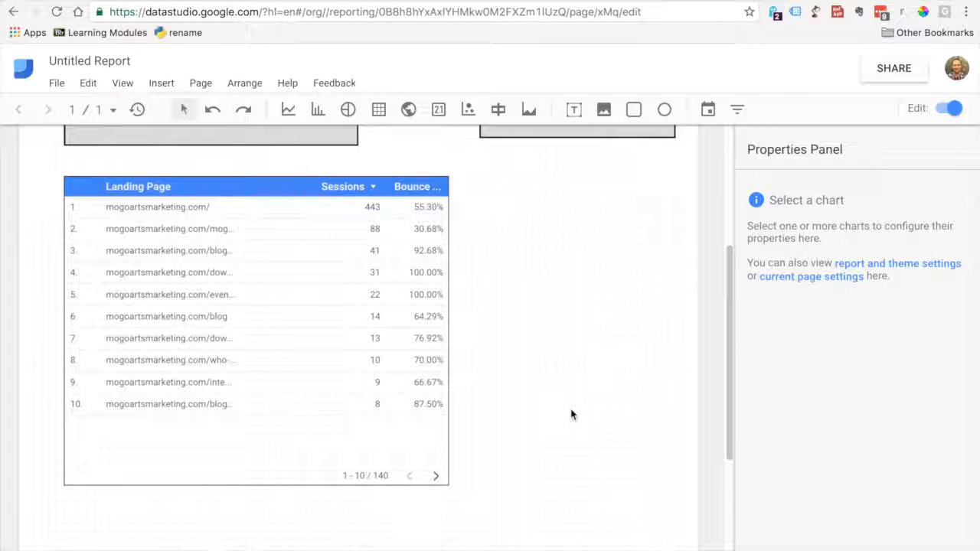
{"action": "left_click", "coordinate": [335, 218]}
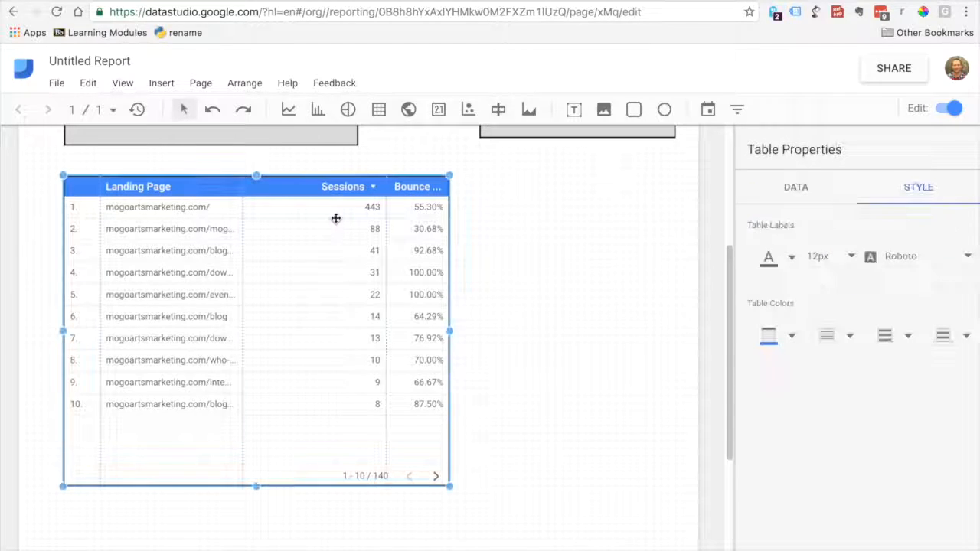
{"action": "scroll", "coordinate": [888, 519], "scroll_direction": "down", "scroll_amount": 3}
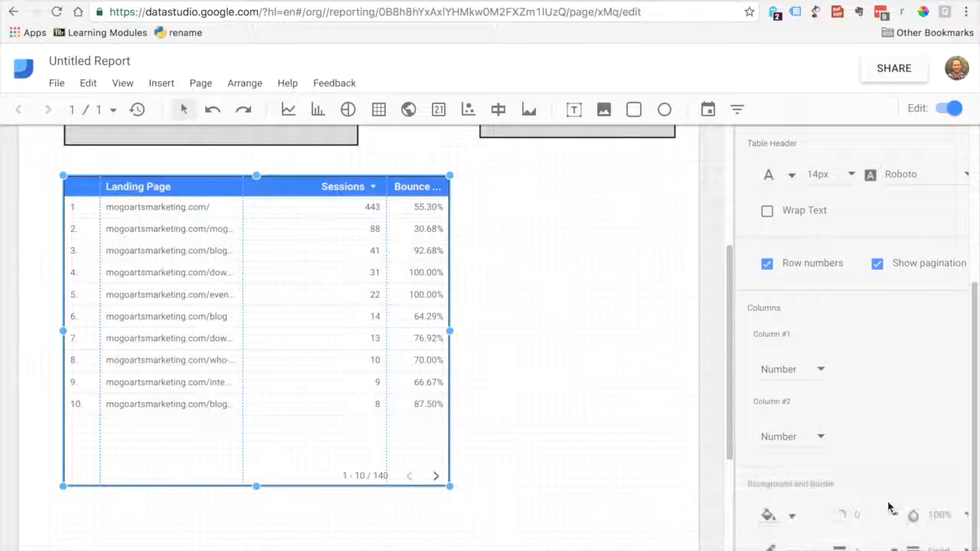
{"action": "left_click", "coordinate": [775, 518]}
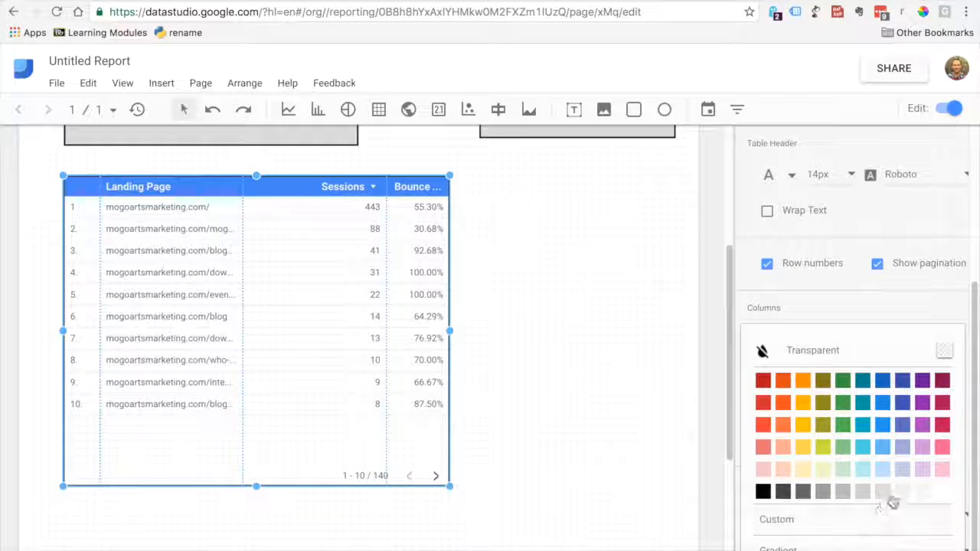
{"action": "left_click", "coordinate": [903, 492]}
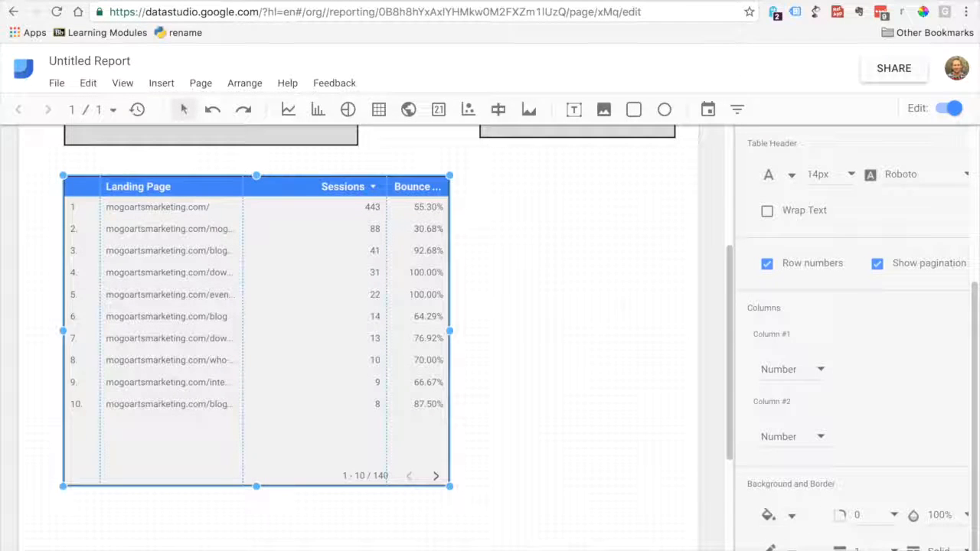
{"action": "left_click", "coordinate": [789, 520]}
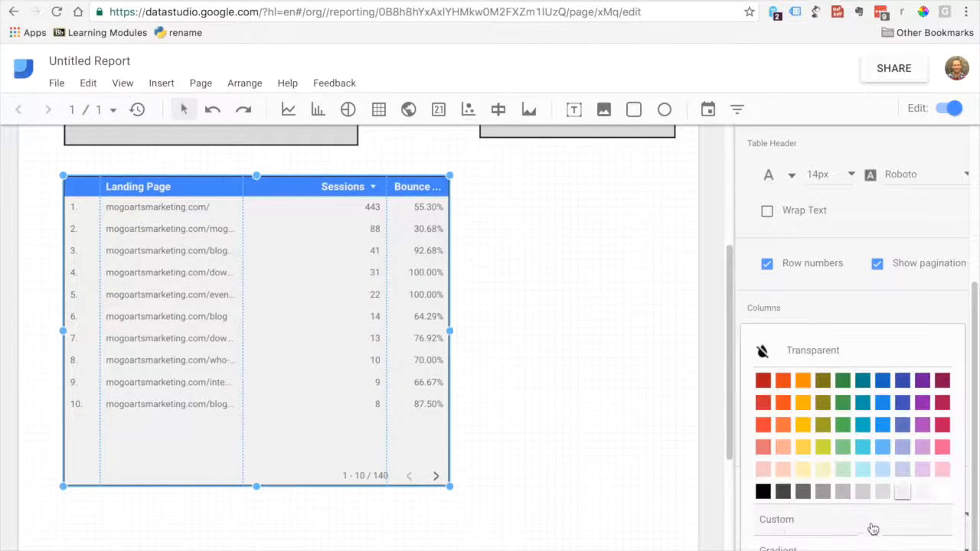
{"action": "left_click", "coordinate": [914, 495]}
{"action": "left_click", "coordinate": [557, 330]}
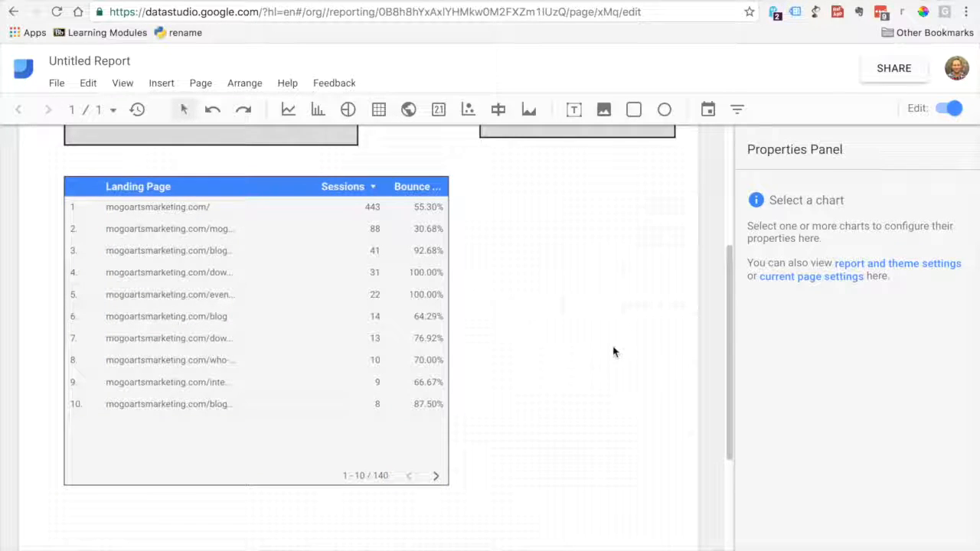
Shorten the landing page table by raising its lower edge to just below the tenth row.
{"action": "left_click_drag", "start_coordinate": [728, 341], "coordinate": [714, 213]}
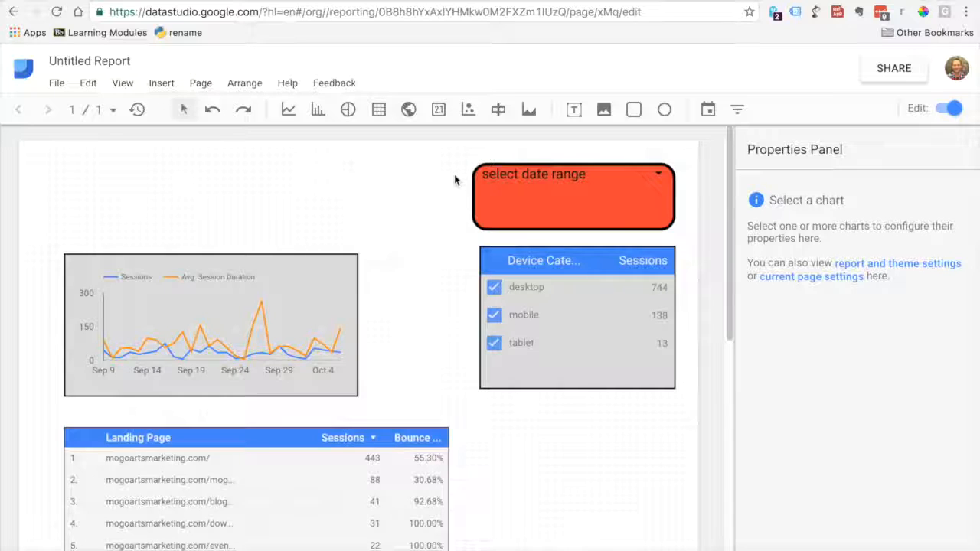
{"action": "scroll", "coordinate": [430, 147], "scroll_direction": "down", "scroll_amount": 1}
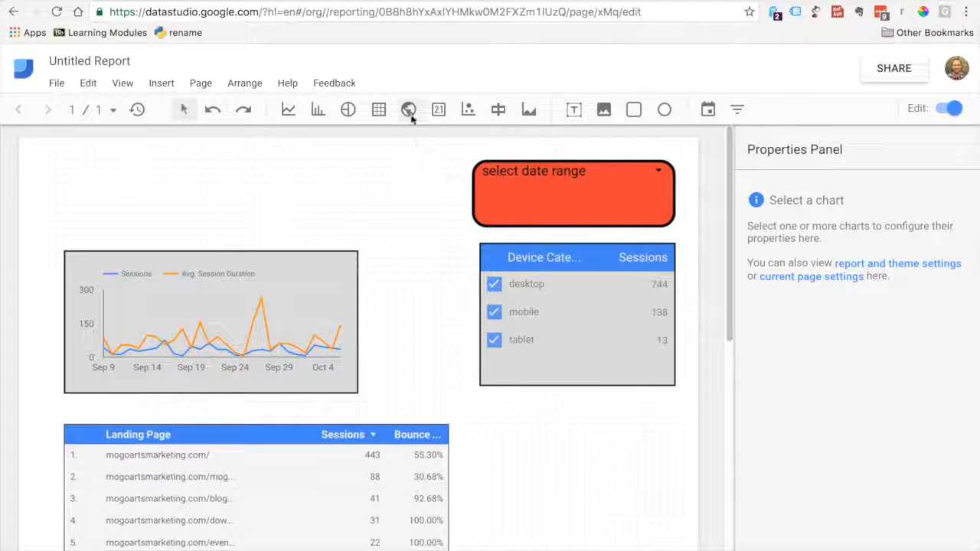
{"action": "left_click_drag", "start_coordinate": [409, 114], "coordinate": [443, 295]}
{"action": "scroll", "coordinate": [443, 296], "scroll_direction": "down", "scroll_amount": 4}
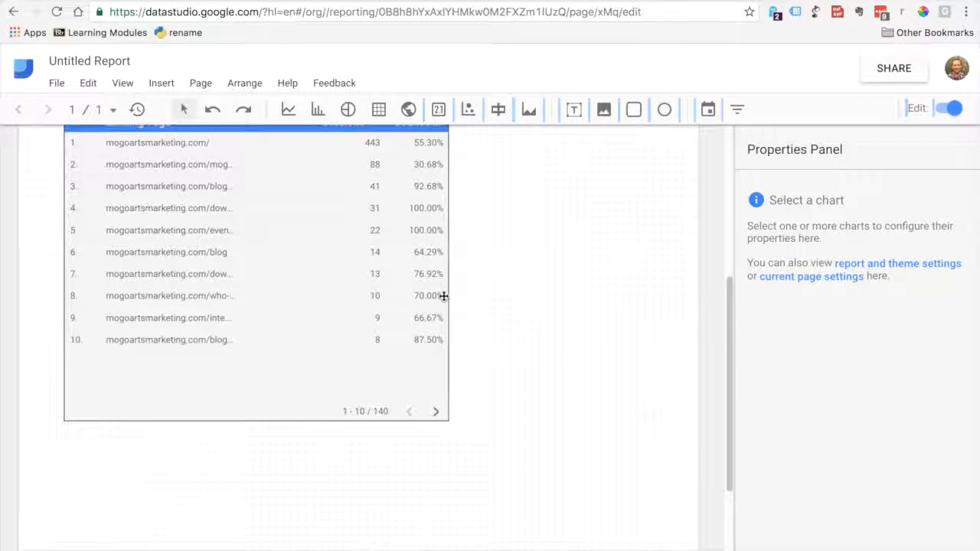
{"action": "left_click", "coordinate": [448, 420]}
{"action": "left_click_drag", "start_coordinate": [450, 422], "coordinate": [449, 369]}
Draw a geo map below the table, slightly wider than it, and set the map's dimension to City from Geo Network.
{"action": "left_click", "coordinate": [408, 110]}
{"action": "left_click_drag", "start_coordinate": [62, 395], "coordinate": [460, 482]}
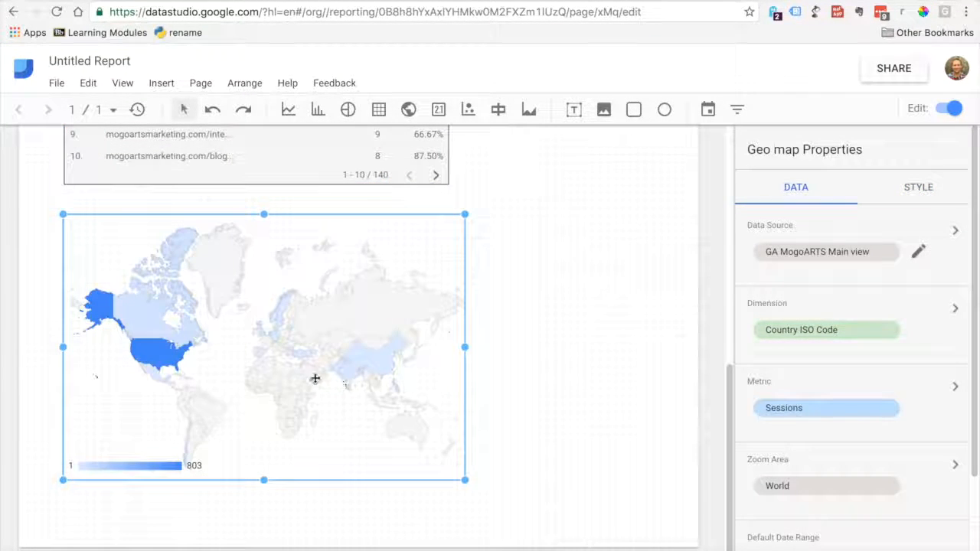
{"action": "left_click", "coordinate": [869, 338]}
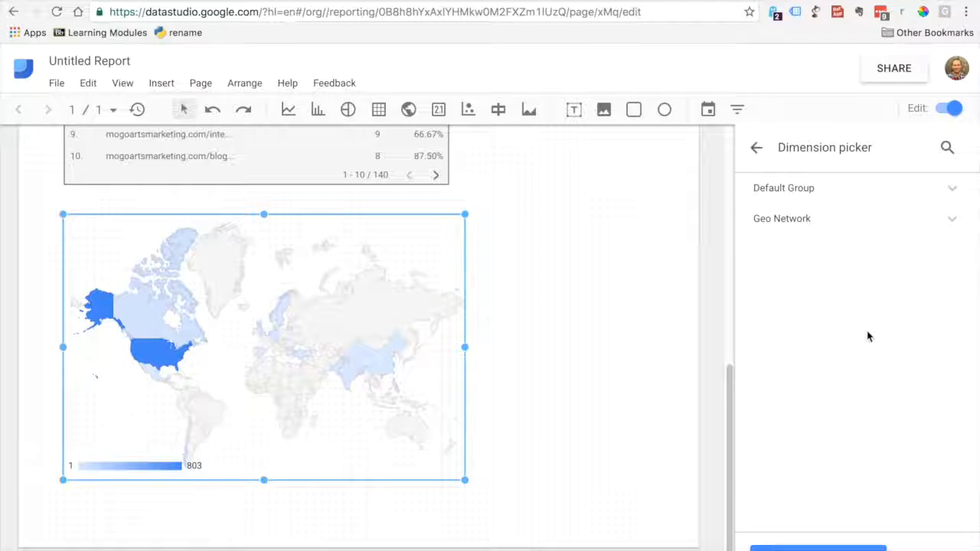
{"action": "left_click", "coordinate": [826, 222]}
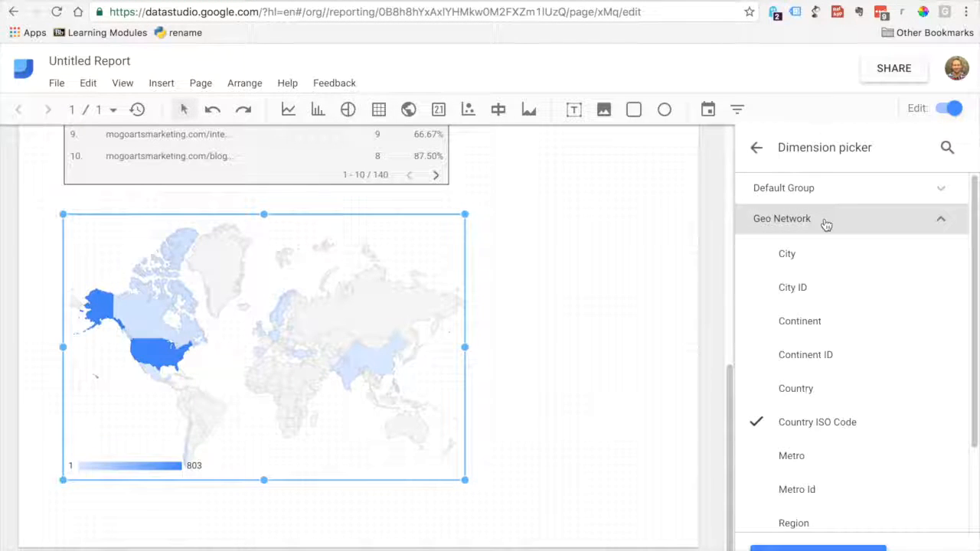
{"action": "left_click", "coordinate": [812, 259]}
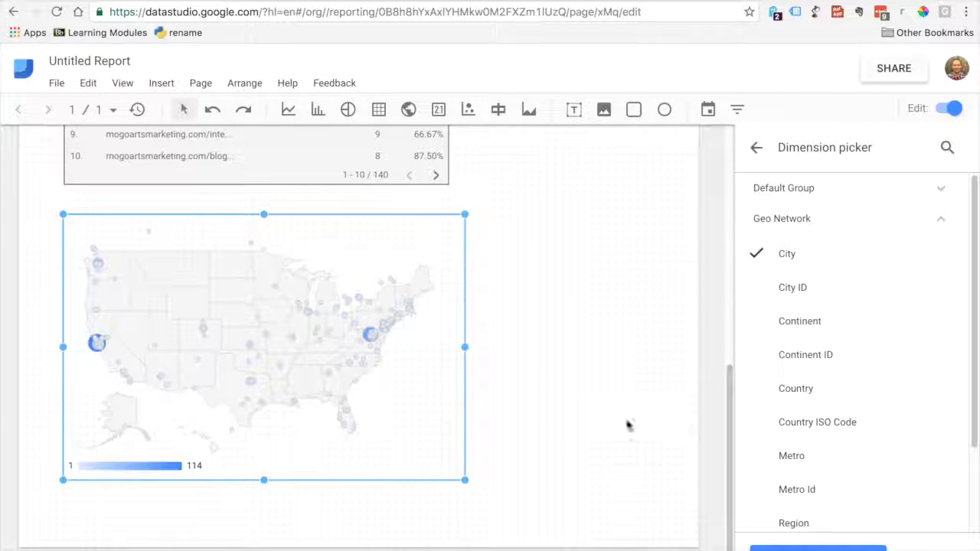
{"action": "left_click", "coordinate": [611, 373]}
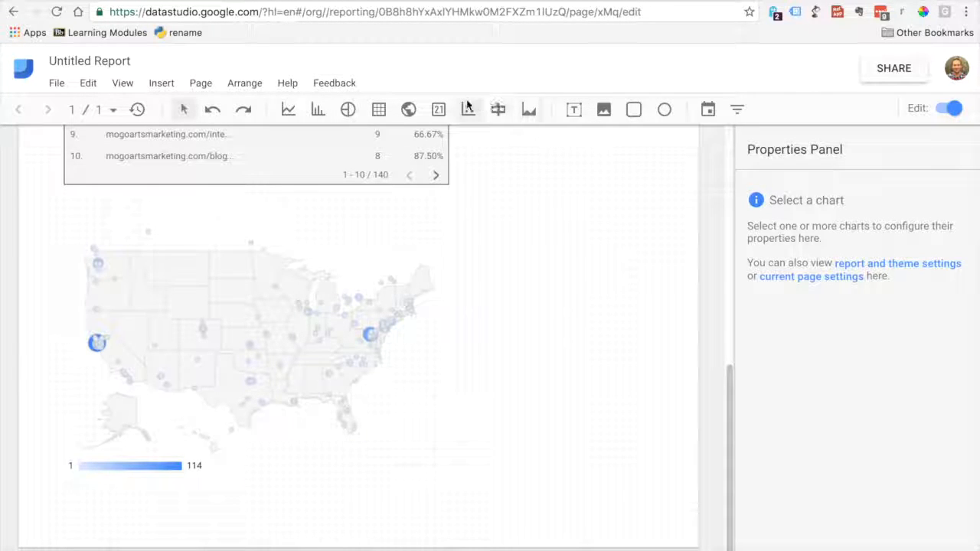
Draw a pie chart beside the geo map and set its dimension to Device Category.
{"action": "left_click", "coordinate": [407, 110]}
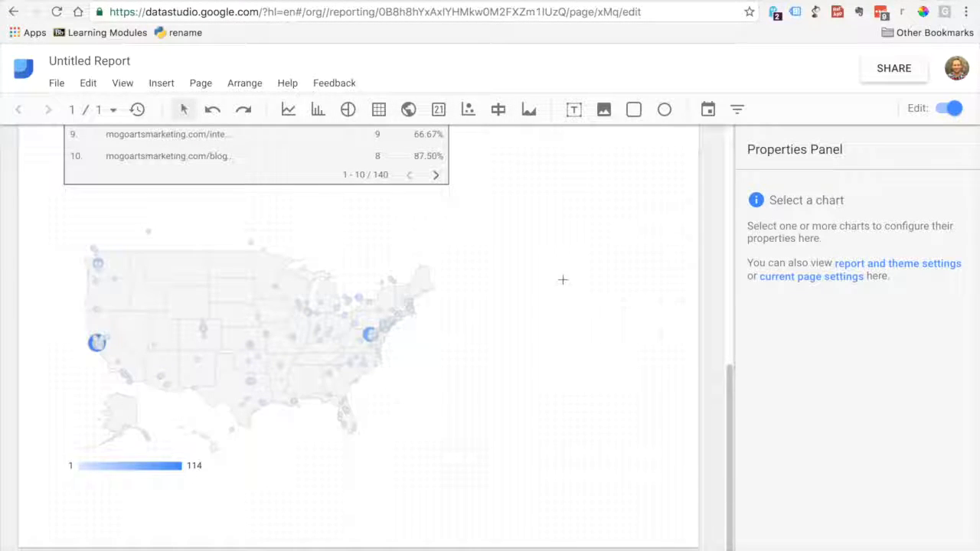
{"action": "left_click", "coordinate": [348, 110]}
{"action": "left_click_drag", "start_coordinate": [486, 214], "coordinate": [682, 389]}
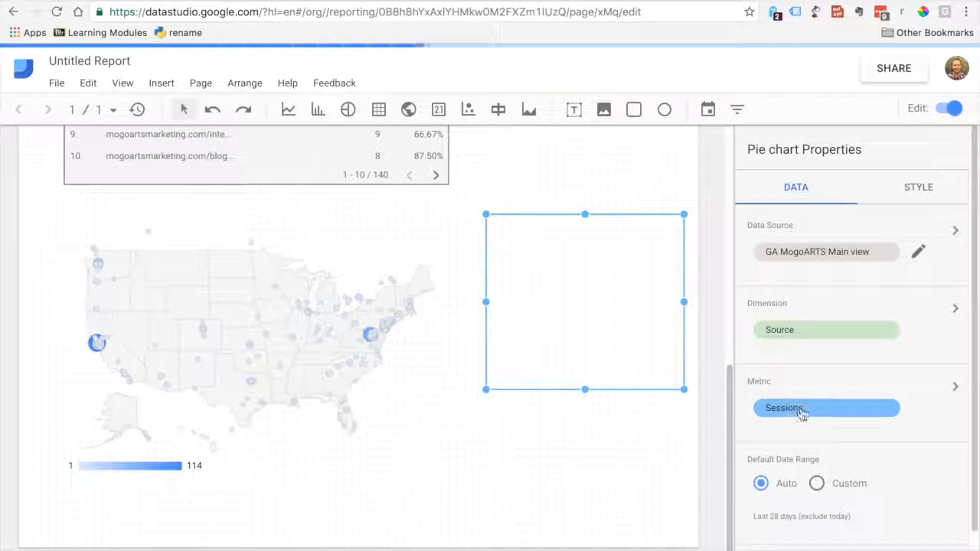
{"action": "left_click", "coordinate": [788, 331]}
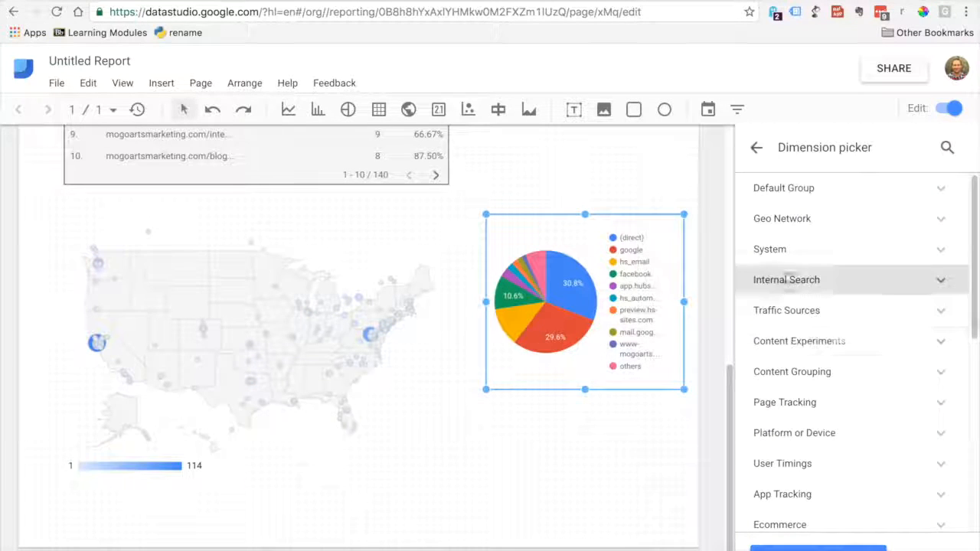
{"action": "left_click", "coordinate": [946, 149]}
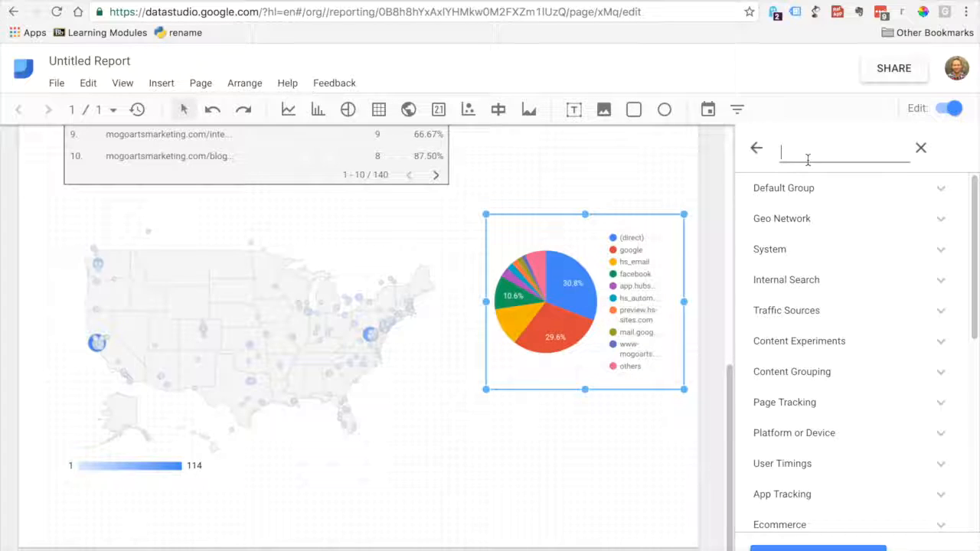
{"action": "type", "text": "device"}
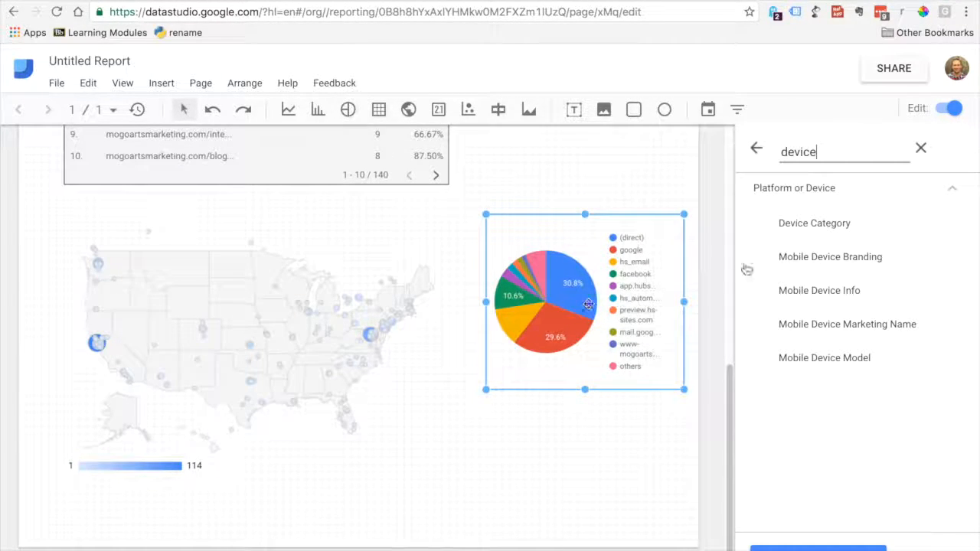
{"action": "left_click", "coordinate": [800, 229]}
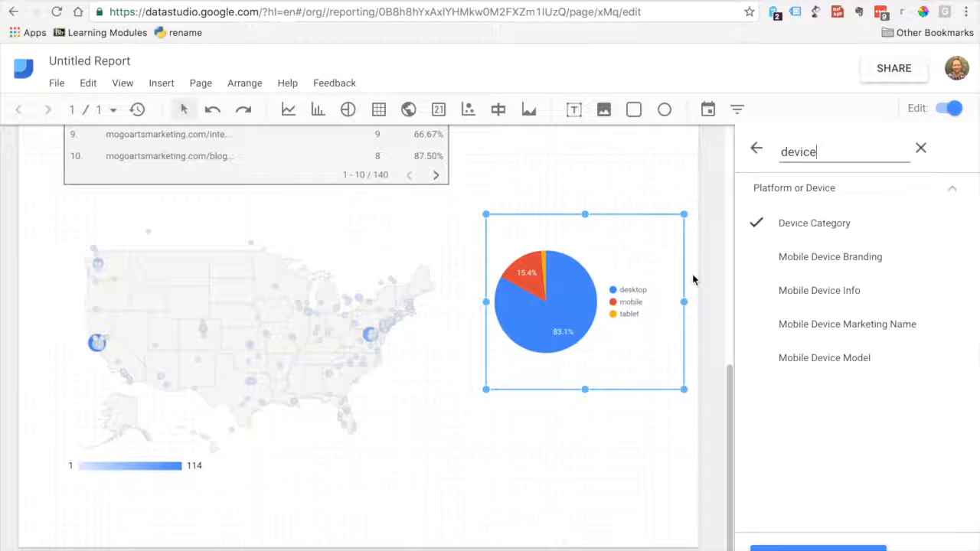
Move the pie chart up beside the landing page table, near level with the table's header row.
{"action": "left_click_drag", "start_coordinate": [635, 256], "coordinate": [628, 184]}
{"action": "scroll", "coordinate": [597, 376], "scroll_direction": "up", "scroll_amount": 1}
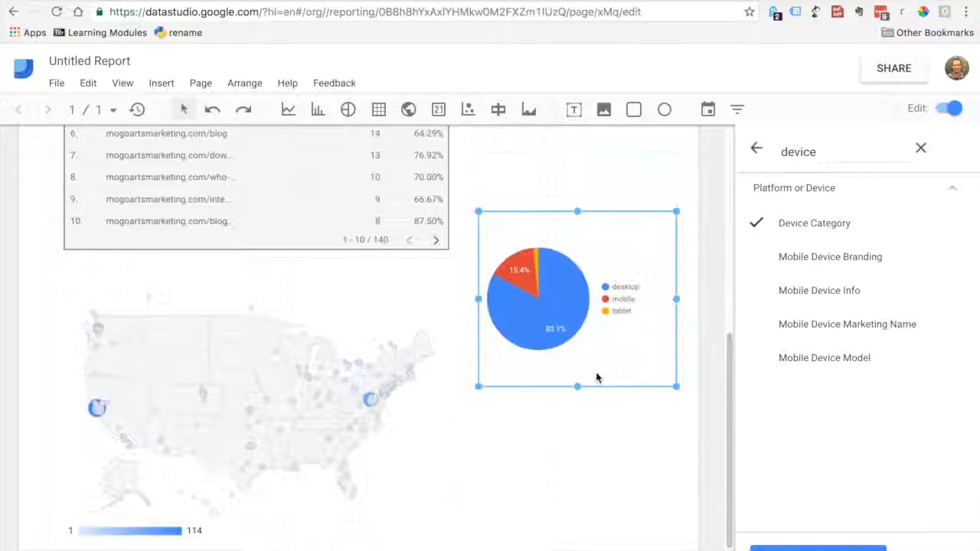
{"action": "scroll", "coordinate": [597, 372], "scroll_direction": "up", "scroll_amount": 2}
{"action": "left_click_drag", "start_coordinate": [599, 394], "coordinate": [591, 184]}
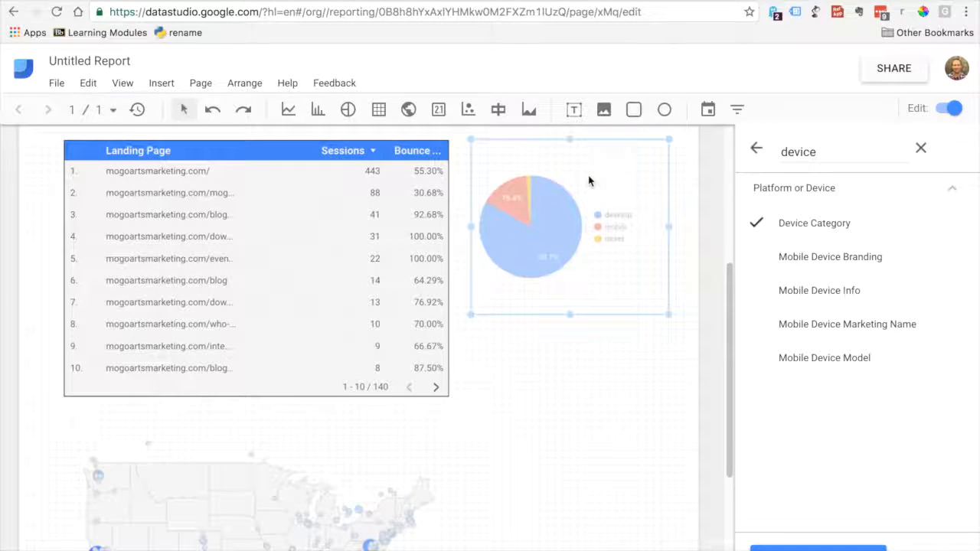
{"action": "left_click", "coordinate": [588, 404]}
{"action": "left_click", "coordinate": [588, 288]}
{"action": "left_click", "coordinate": [588, 348]}
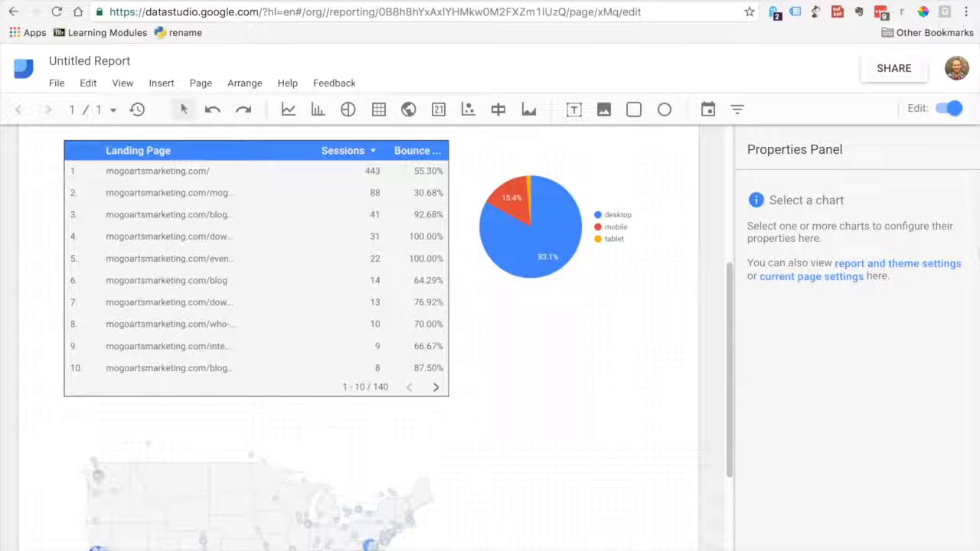
Style the device category pie chart with a single color.
{"action": "left_click", "coordinate": [578, 190]}
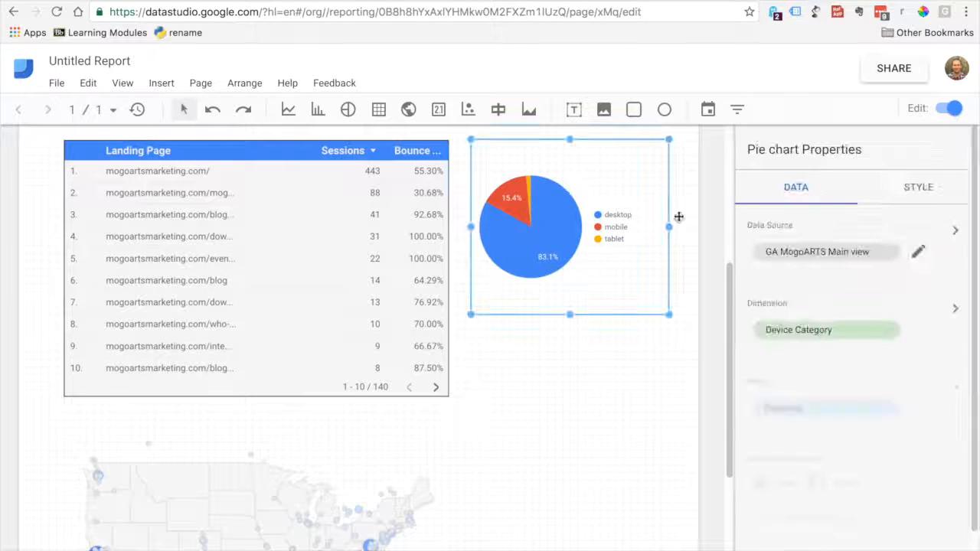
{"action": "left_click", "coordinate": [917, 193]}
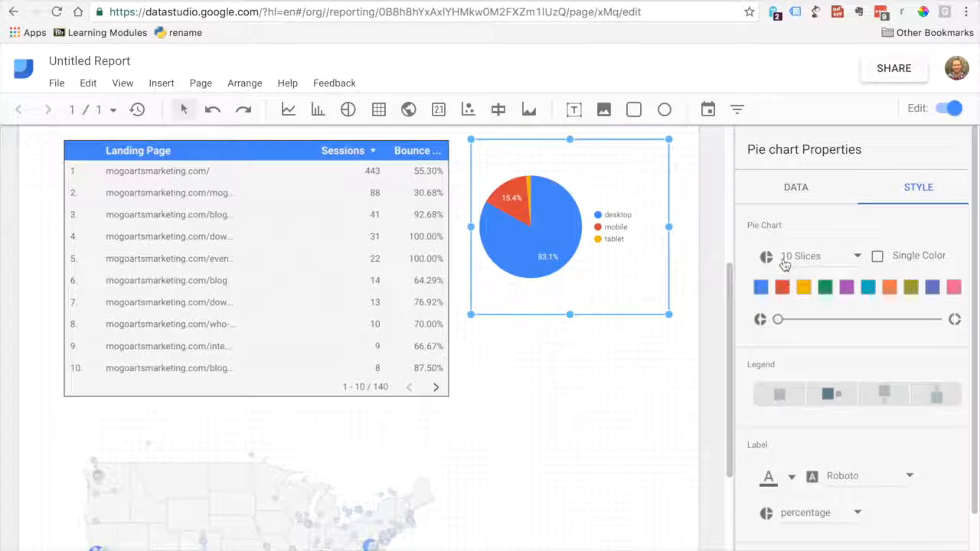
{"action": "mouse_move", "coordinate": [975, 274]}
{"action": "left_mouse_down"}
{"action": "mouse_move", "coordinate": [976, 290]}
{"action": "mouse_move", "coordinate": [975, 277]}
{"action": "left_mouse_up"}
{"action": "left_click", "coordinate": [877, 256]}
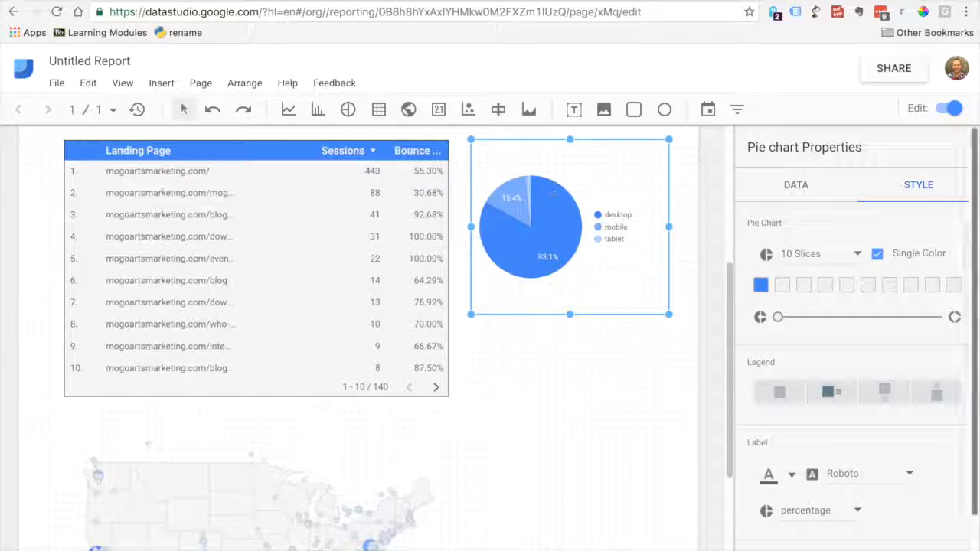
Give the pie chart a gray border with a weight of 5.
{"action": "left_click_drag", "start_coordinate": [975, 308], "coordinate": [970, 402]}
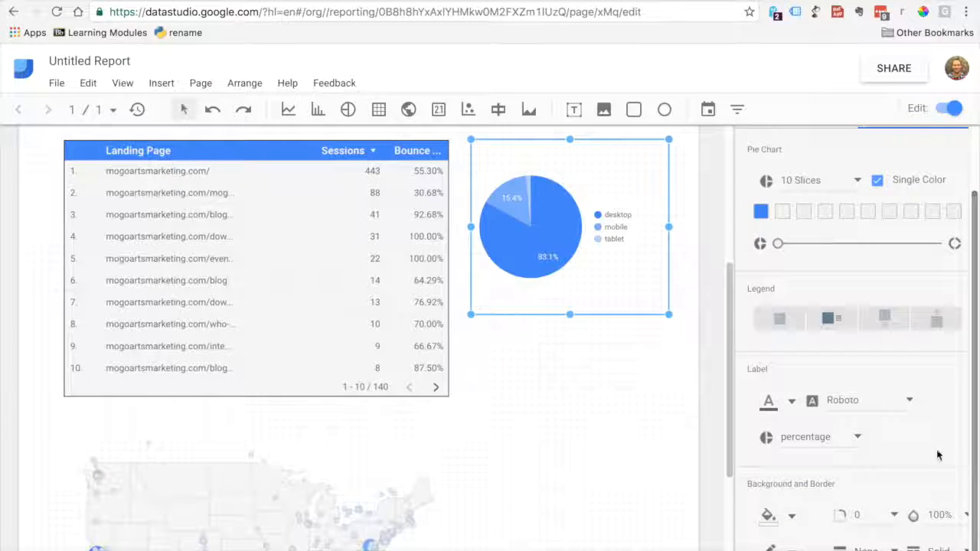
{"action": "left_click", "coordinate": [791, 533]}
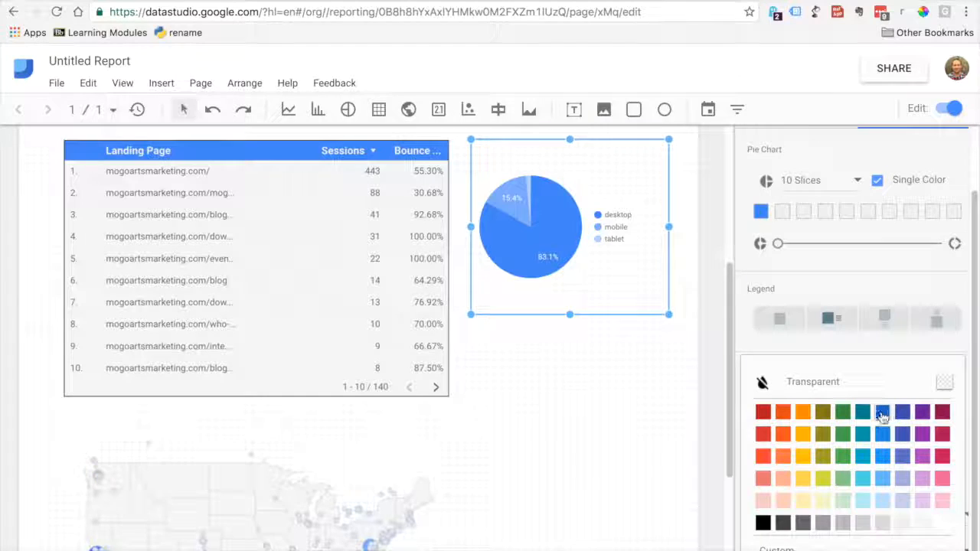
{"action": "left_click", "coordinate": [824, 525]}
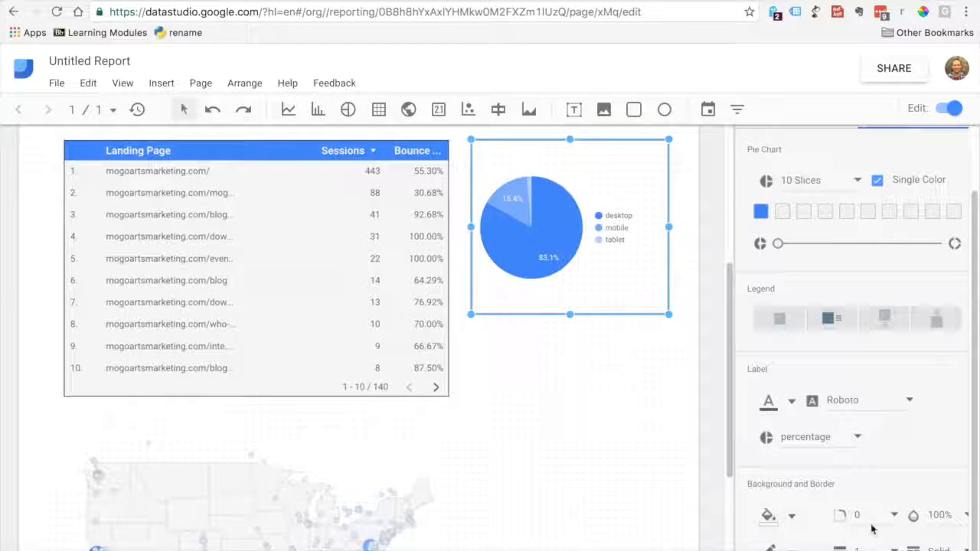
{"action": "left_click", "coordinate": [874, 548]}
{"action": "left_click", "coordinate": [875, 546]}
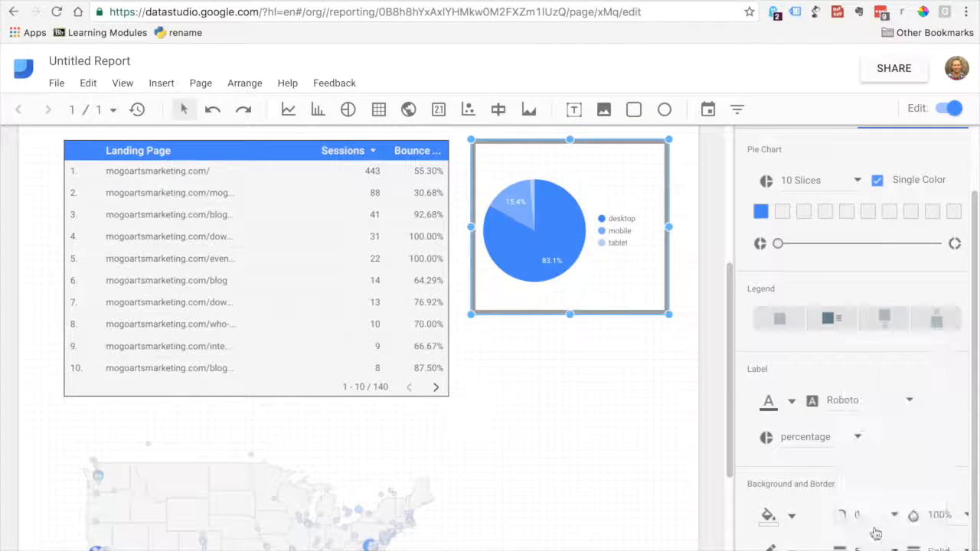
Round the corners of the pie chart's border.
{"action": "left_click", "coordinate": [867, 518]}
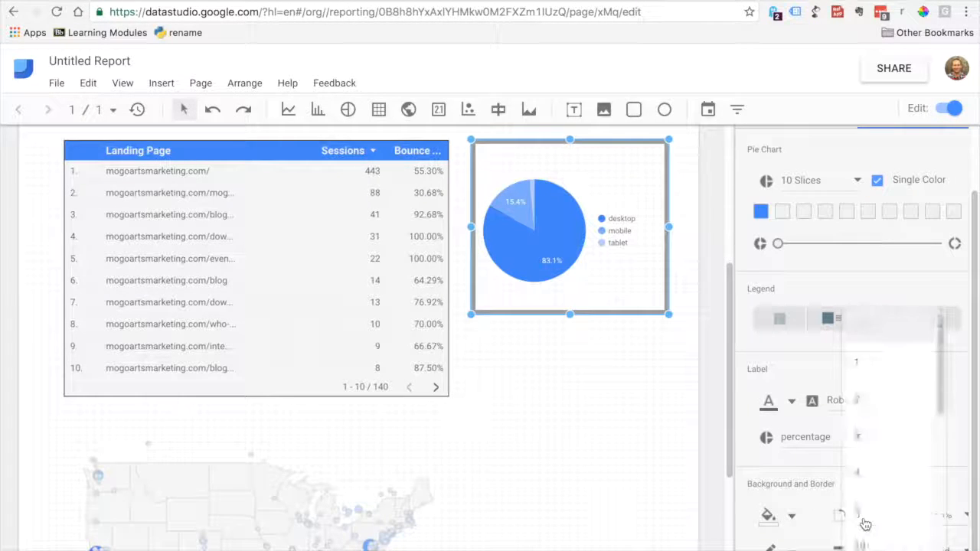
{"action": "left_click", "coordinate": [861, 546]}
{"action": "left_click", "coordinate": [620, 381]}
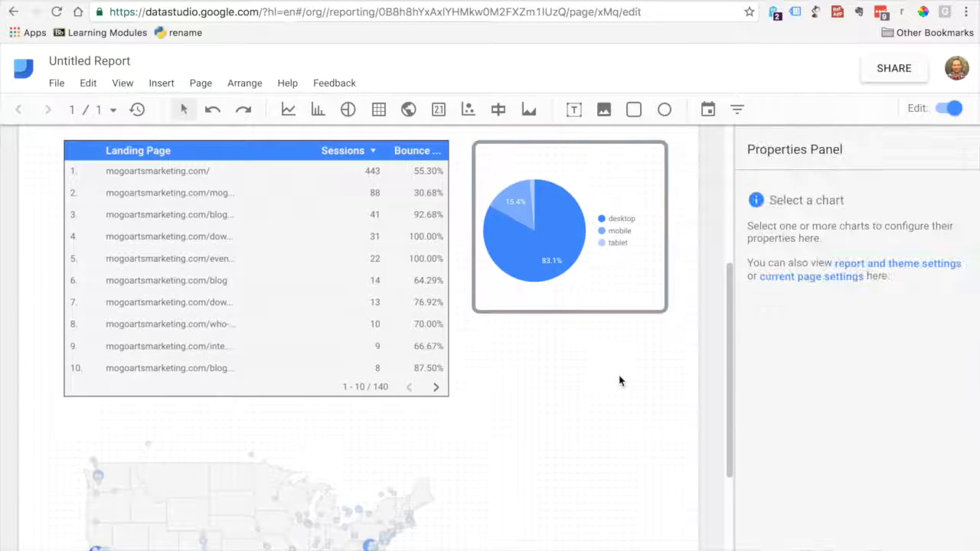
Add a text box reading "This is a text box" above the time series at the chart's width, with a dark blue background.
{"action": "scroll", "coordinate": [571, 393], "scroll_direction": "up", "scroll_amount": 5}
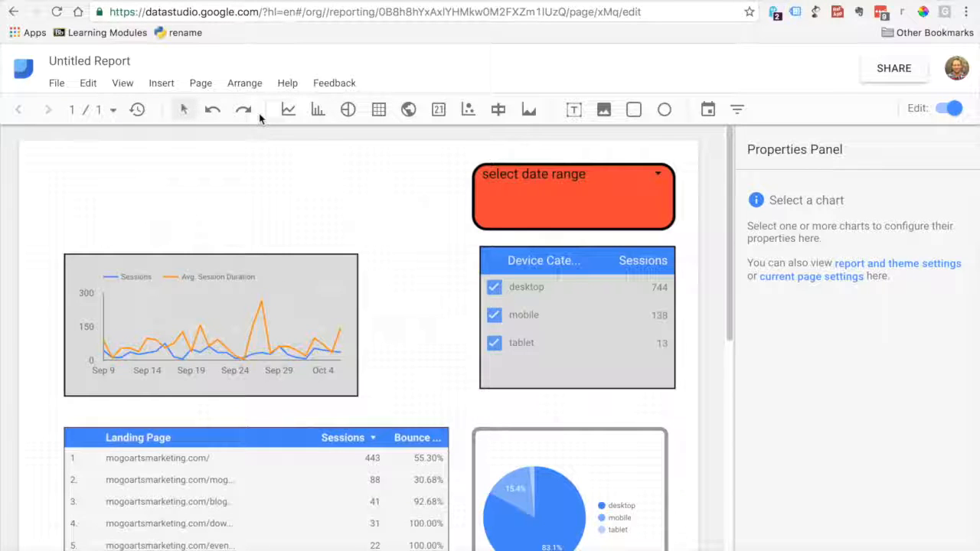
{"action": "left_click", "coordinate": [574, 109]}
{"action": "left_click_drag", "start_coordinate": [63, 188], "coordinate": [355, 244]}
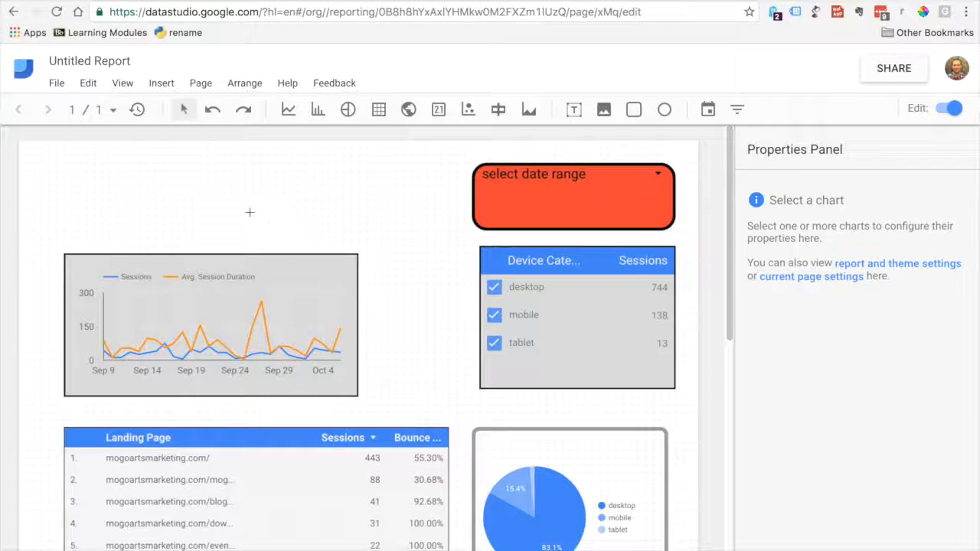
{"action": "type", "text": "This is a text box"}
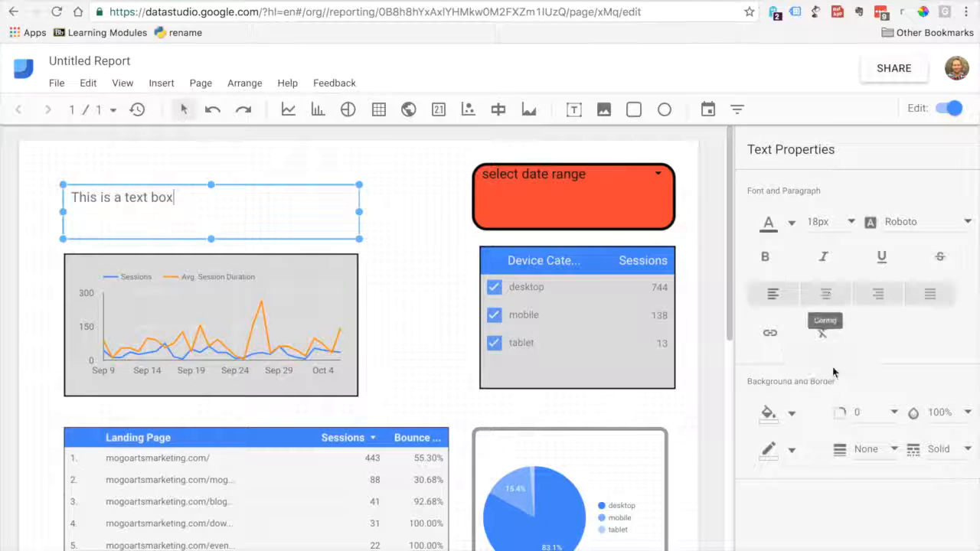
{"action": "left_click", "coordinate": [789, 419]}
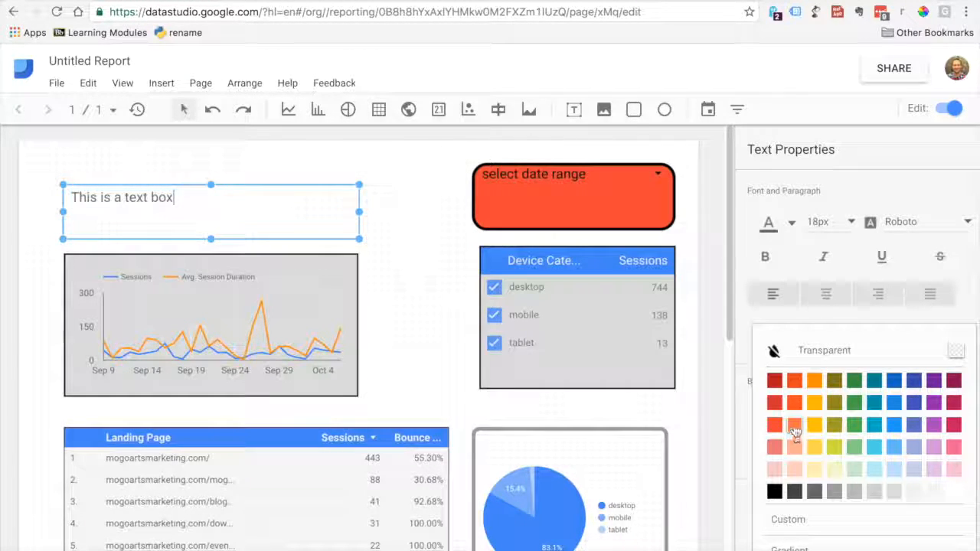
{"action": "left_click", "coordinate": [895, 381]}
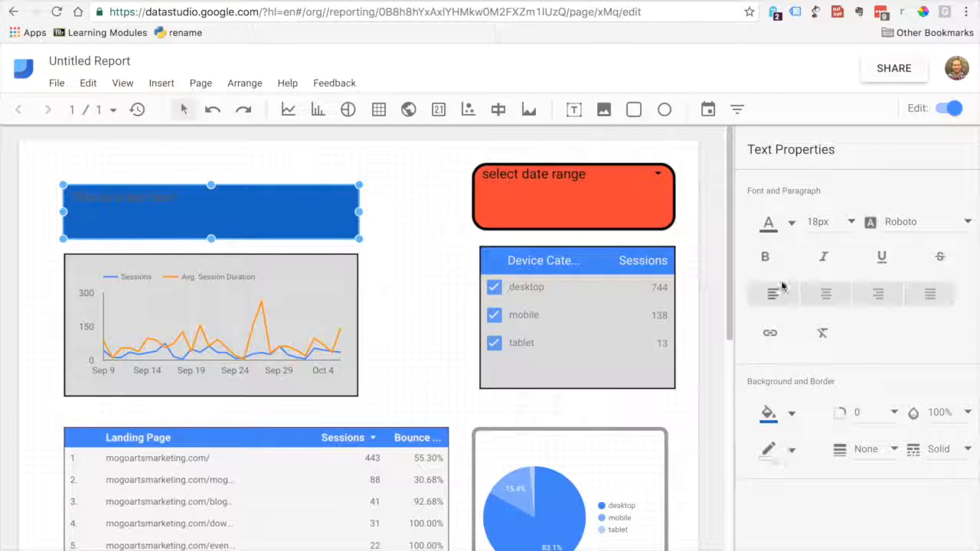
Set the font color of the words in the blue text box to very light gray.
{"action": "left_click", "coordinate": [779, 234]}
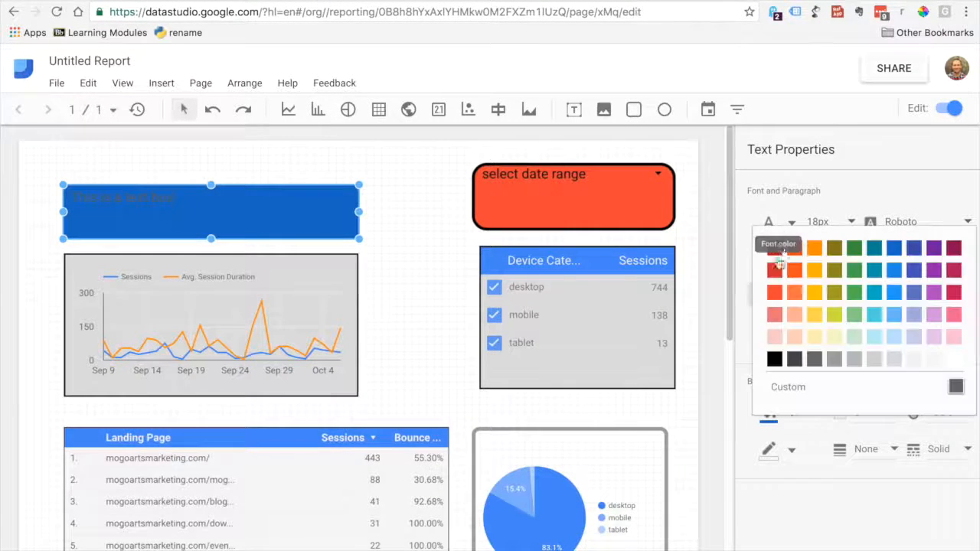
{"action": "left_click", "coordinate": [936, 367]}
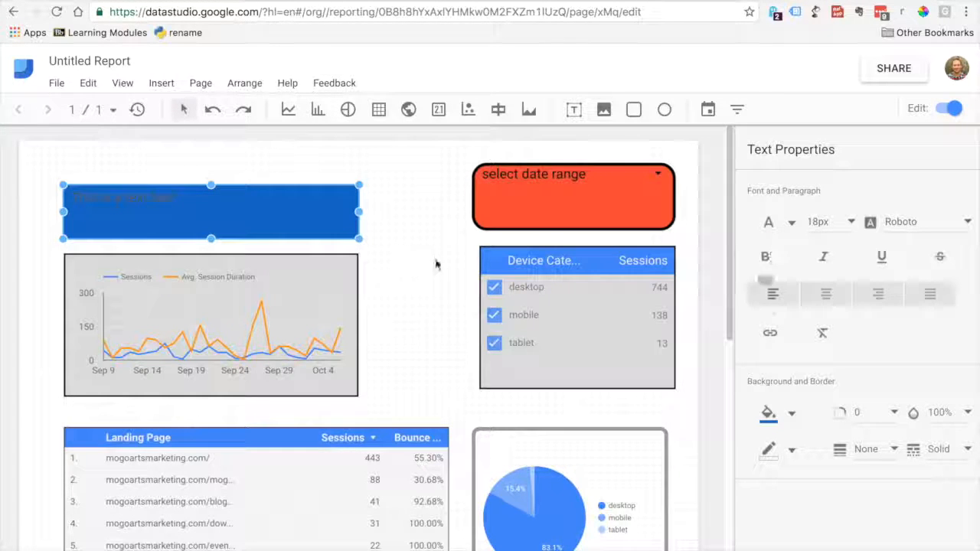
{"action": "left_click_drag", "start_coordinate": [181, 201], "coordinate": [75, 182]}
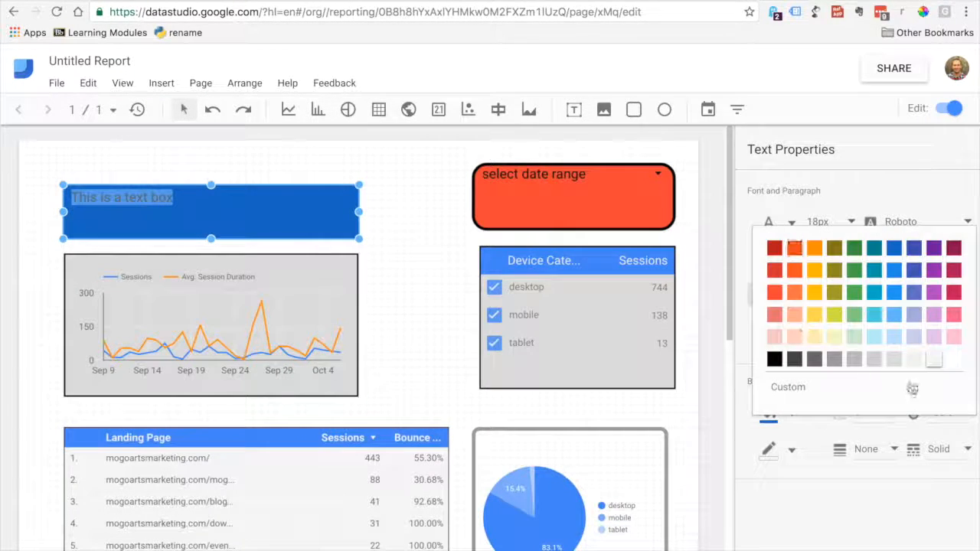
{"action": "left_click", "coordinate": [935, 361]}
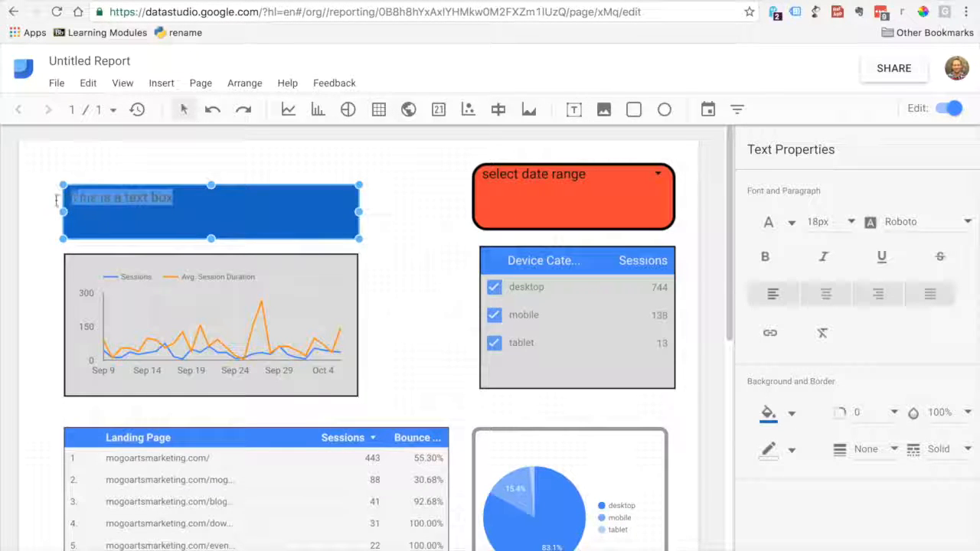
{"action": "left_click", "coordinate": [888, 230]}
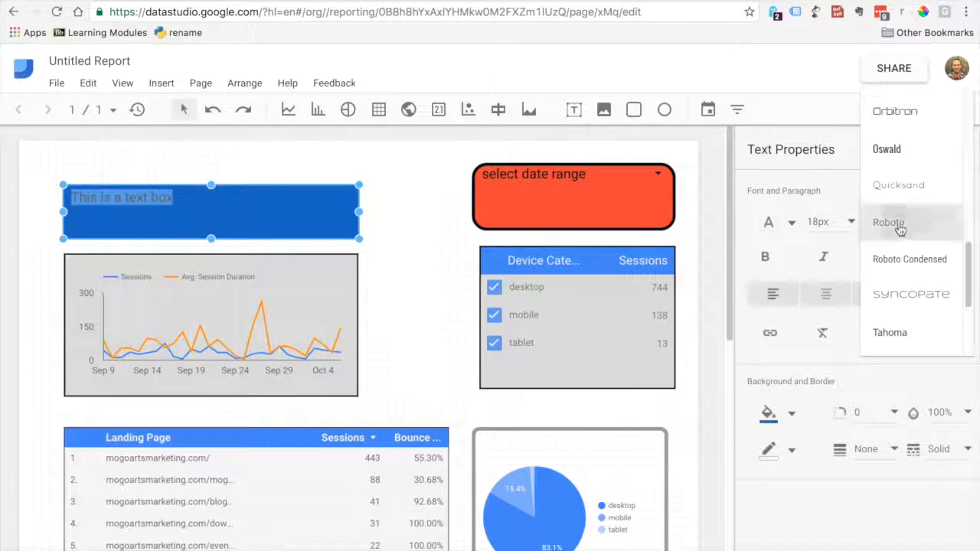
{"action": "left_click", "coordinate": [790, 224]}
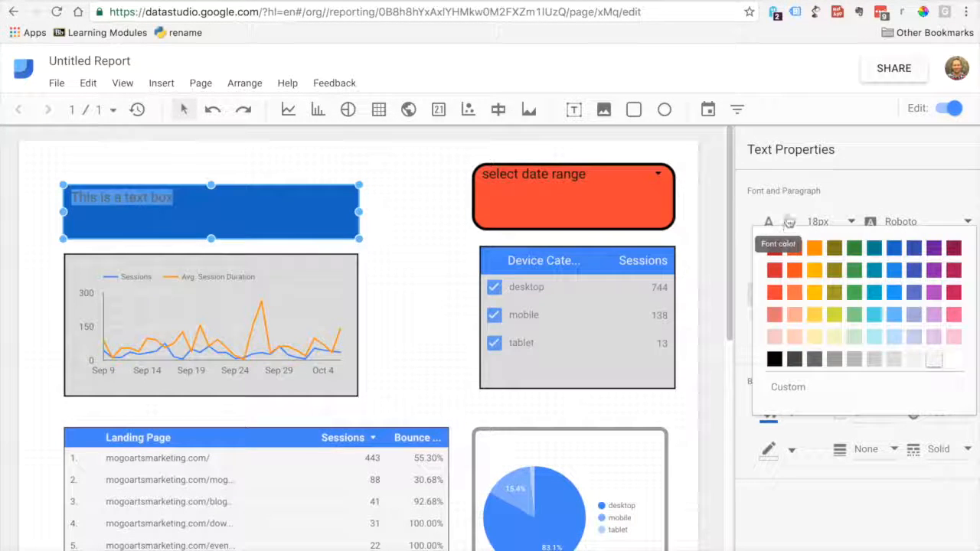
{"action": "left_click", "coordinate": [776, 249]}
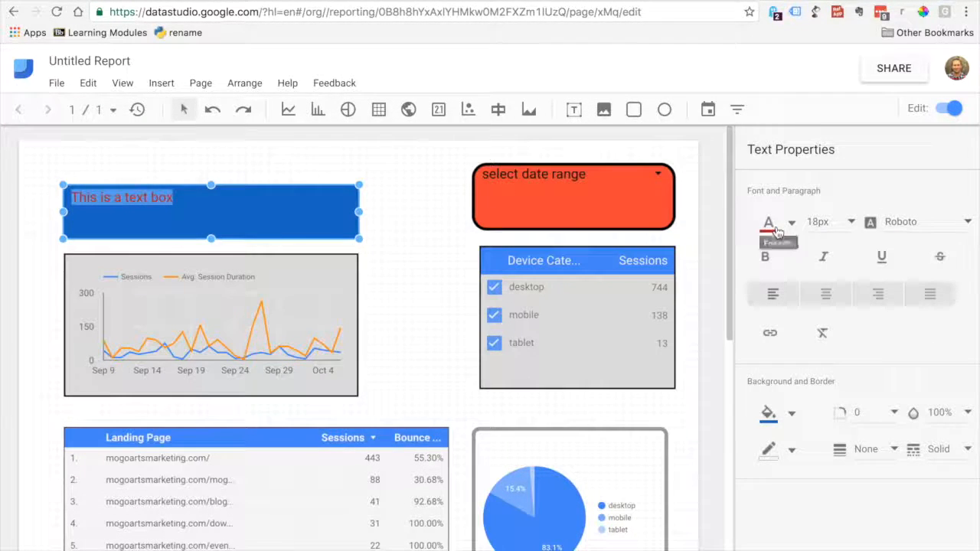
{"action": "left_click", "coordinate": [780, 223]}
{"action": "left_click", "coordinate": [934, 360]}
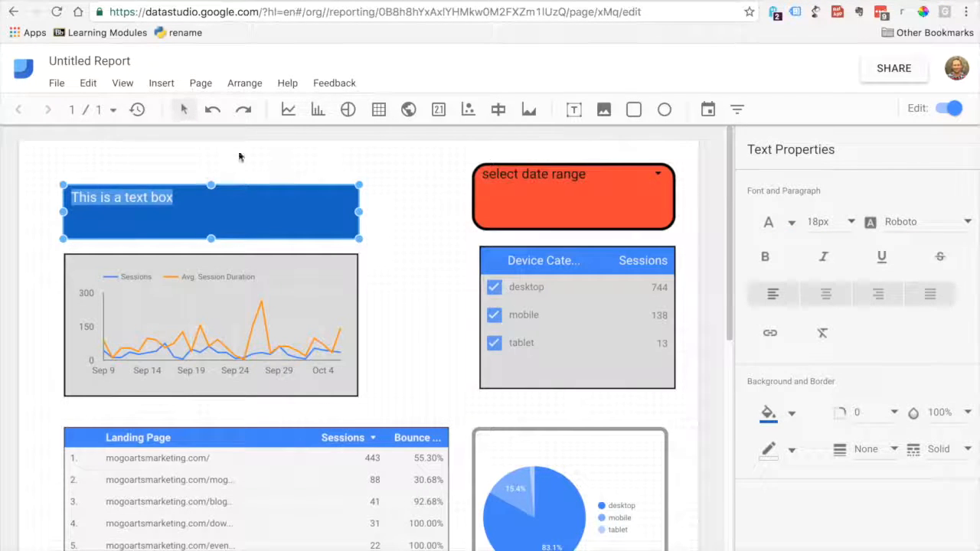
Center the text in the blue text box and push it down with a blank line above.
{"action": "left_click", "coordinate": [824, 298]}
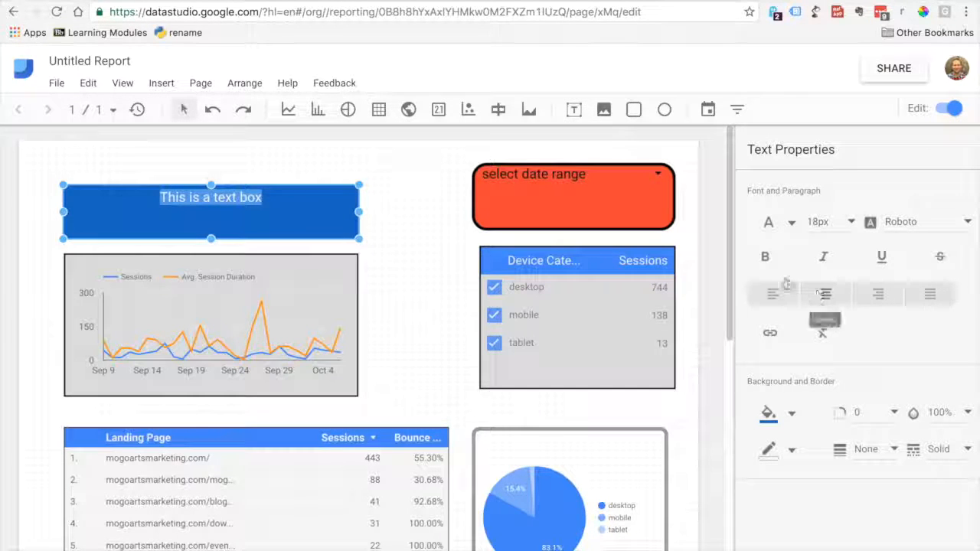
{"action": "left_click", "coordinate": [163, 198]}
{"action": "key", "text": "Return"}
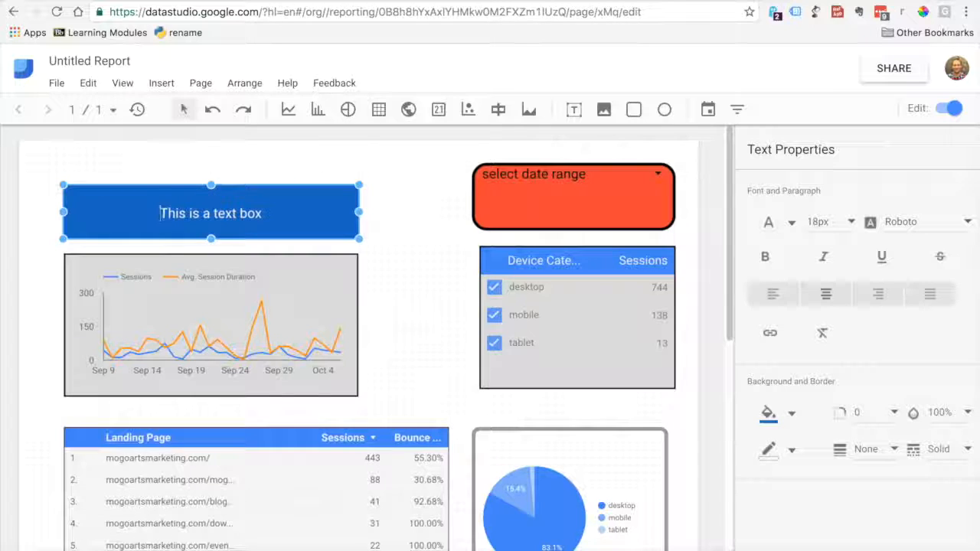
Set the font size of the words in the blue text box to 30px.
{"action": "left_click_drag", "start_coordinate": [329, 208], "coordinate": [158, 213]}
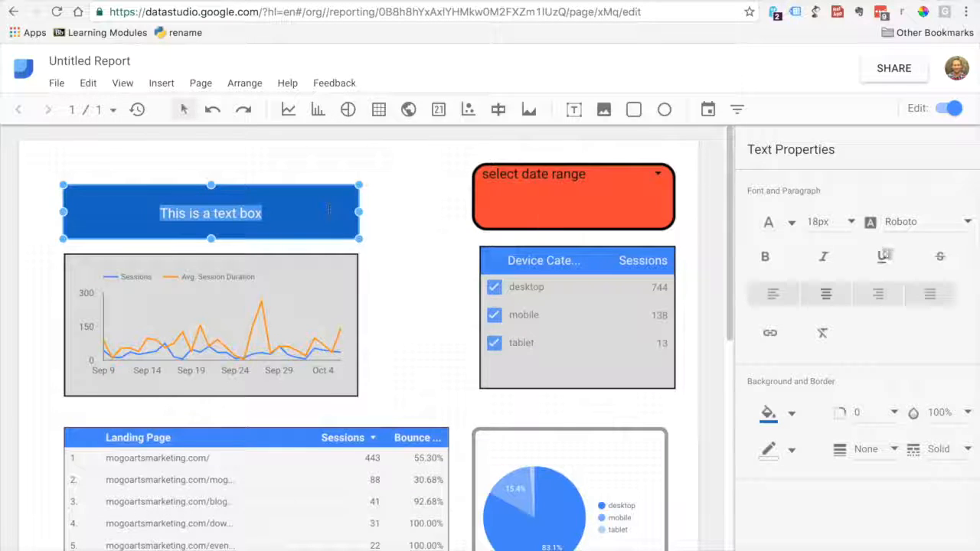
{"action": "left_click", "coordinate": [826, 222]}
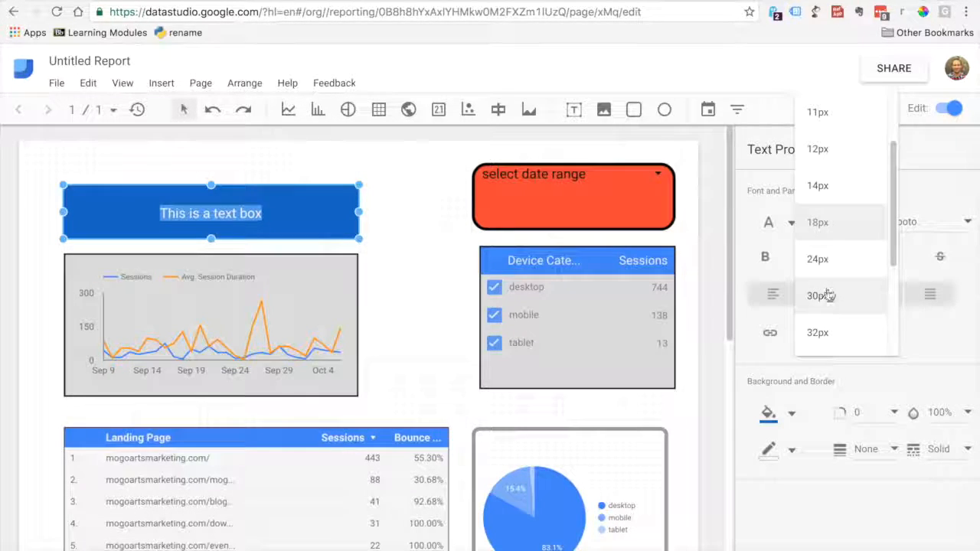
{"action": "left_click", "coordinate": [829, 296]}
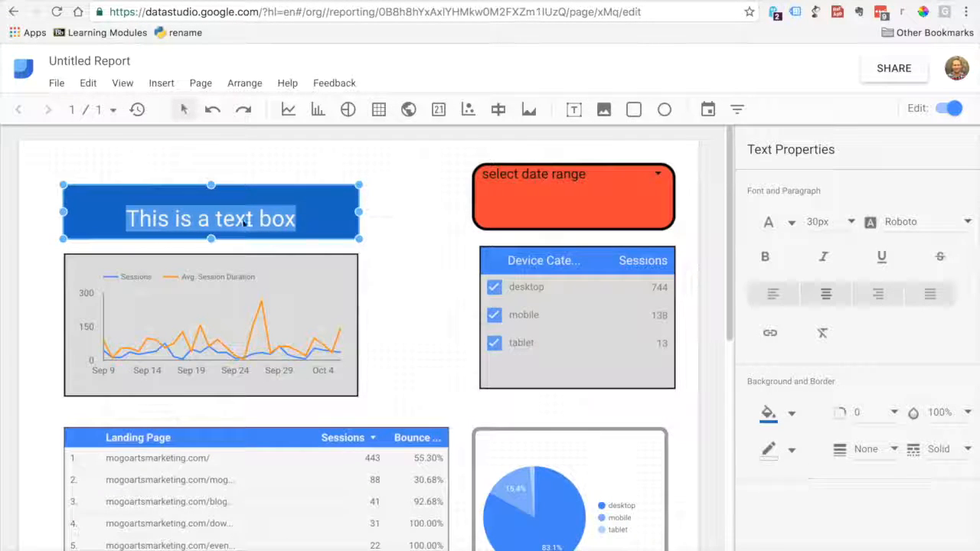
{"action": "left_click", "coordinate": [398, 274]}
Open the style settings of the current report page.
{"action": "right_click", "coordinate": [403, 277]}
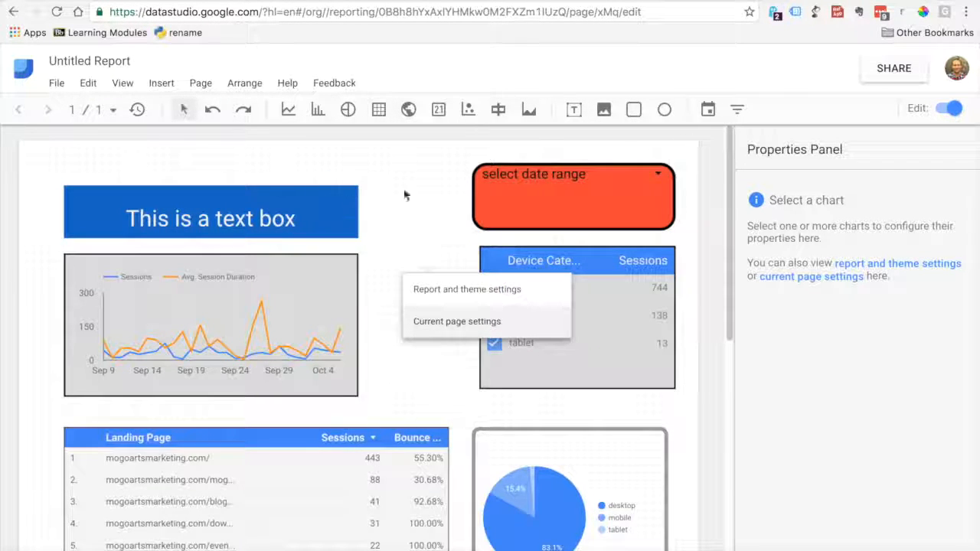
{"action": "left_click", "coordinate": [587, 2]}
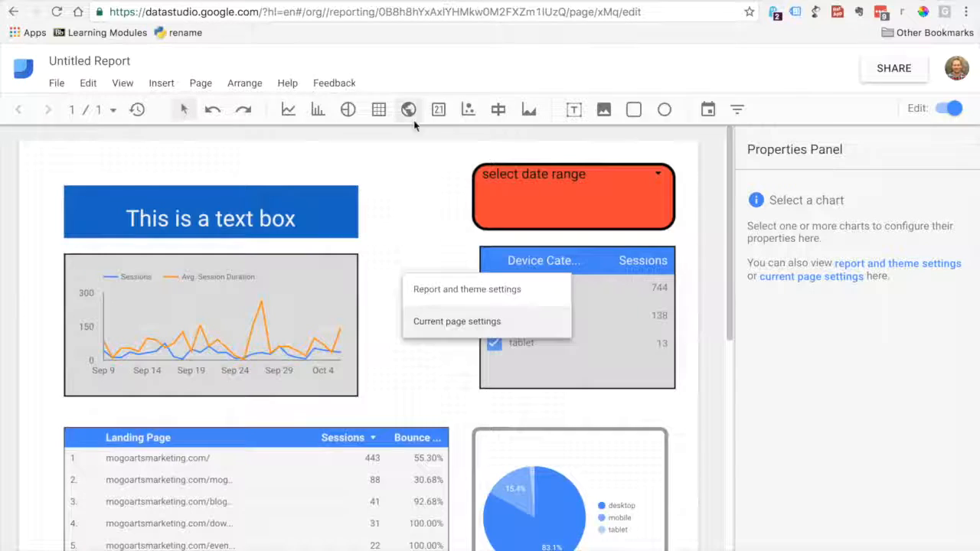
{"action": "left_click", "coordinate": [444, 330]}
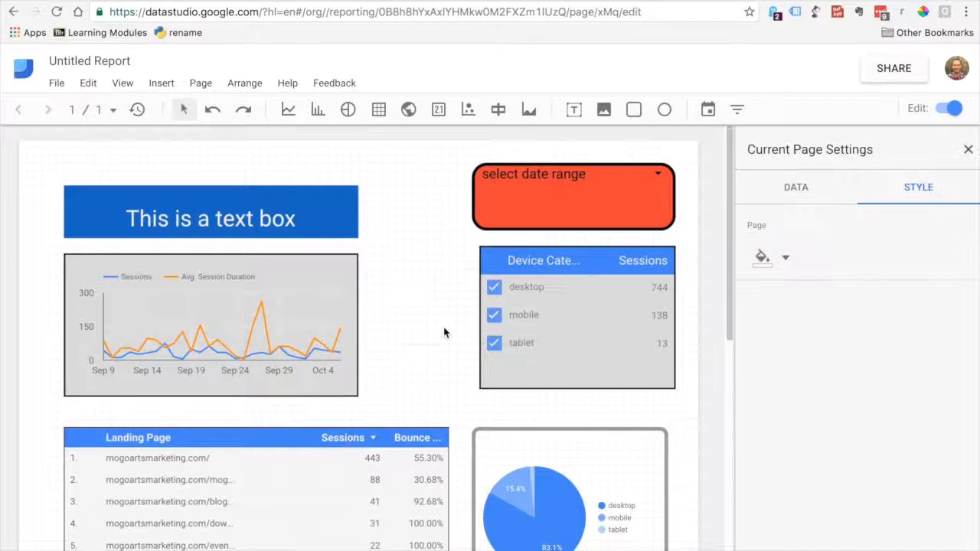
Try medium gray, black and light cyan as the page background color.
{"action": "left_click", "coordinate": [762, 257]}
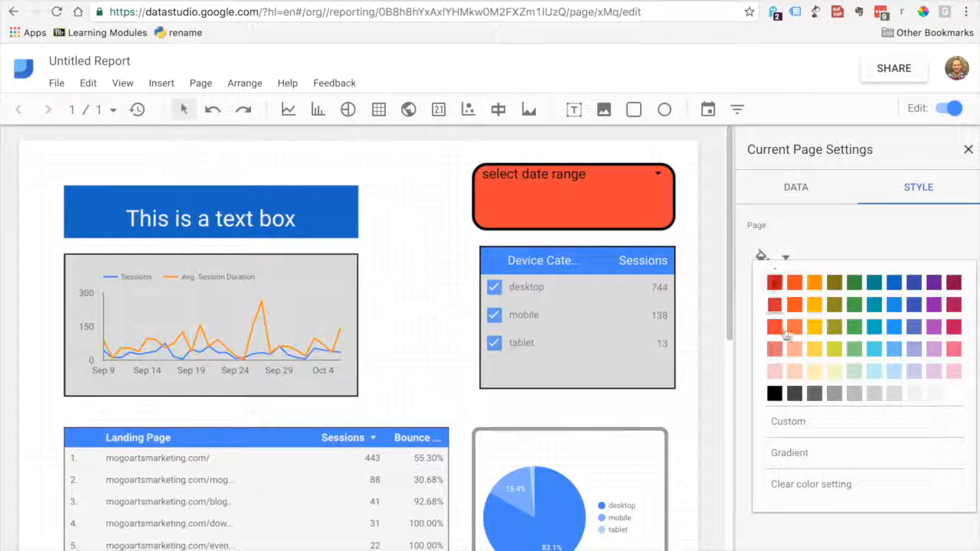
{"action": "left_click", "coordinate": [854, 394]}
{"action": "left_click", "coordinate": [764, 257]}
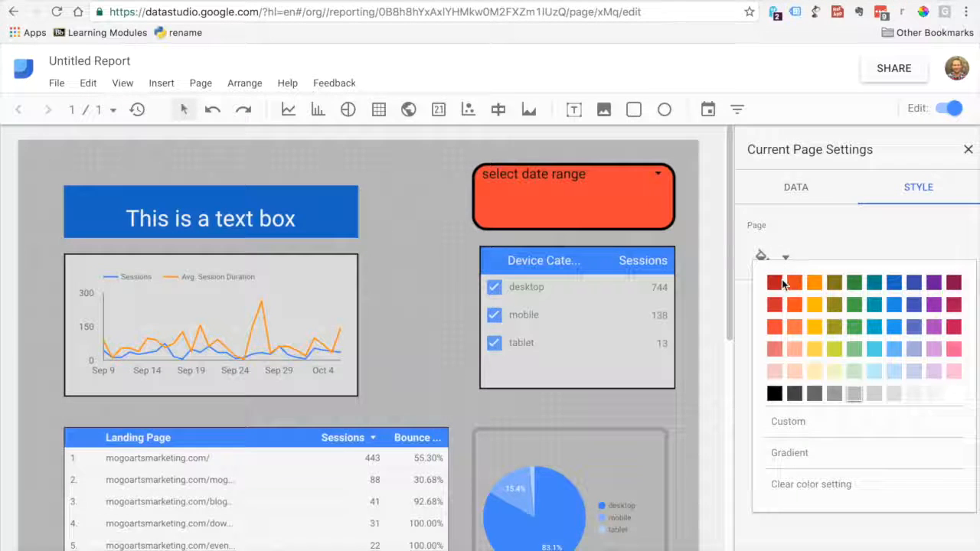
{"action": "left_click", "coordinate": [774, 393]}
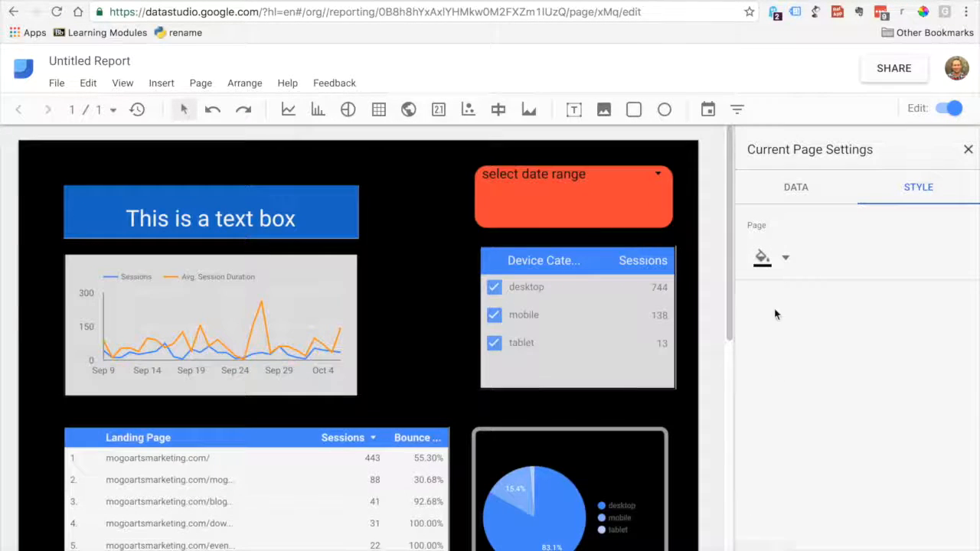
{"action": "left_click", "coordinate": [764, 258]}
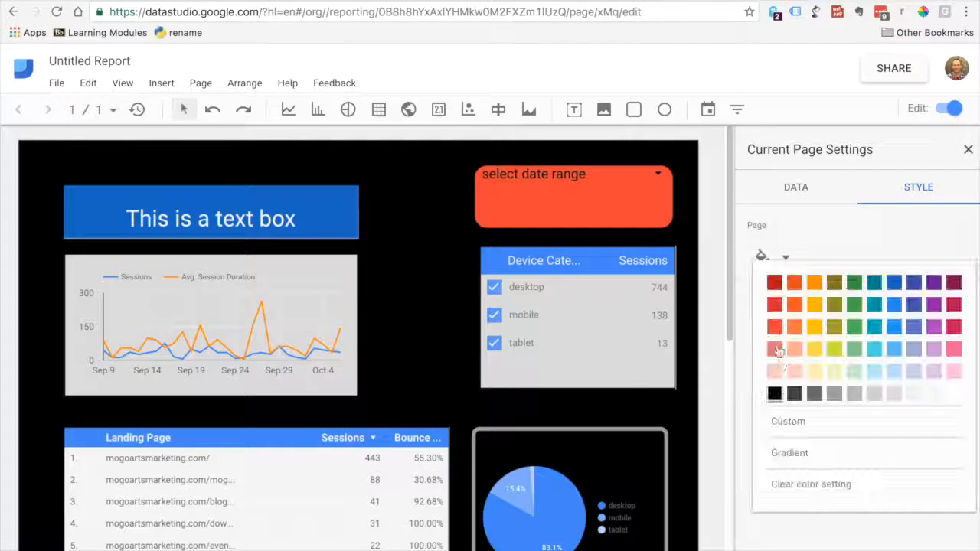
{"action": "left_click", "coordinate": [874, 371]}
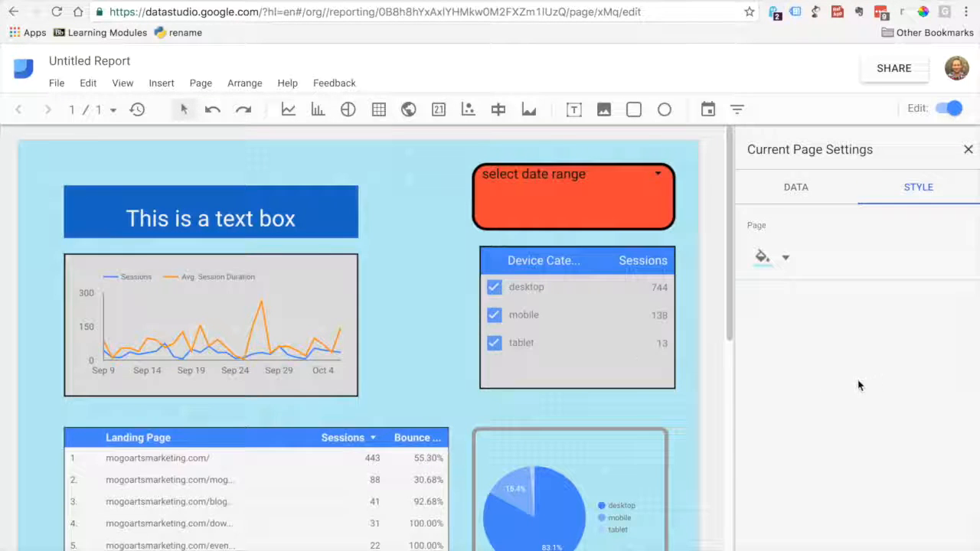
Set the page background color to very light gray.
{"action": "left_click", "coordinate": [764, 258]}
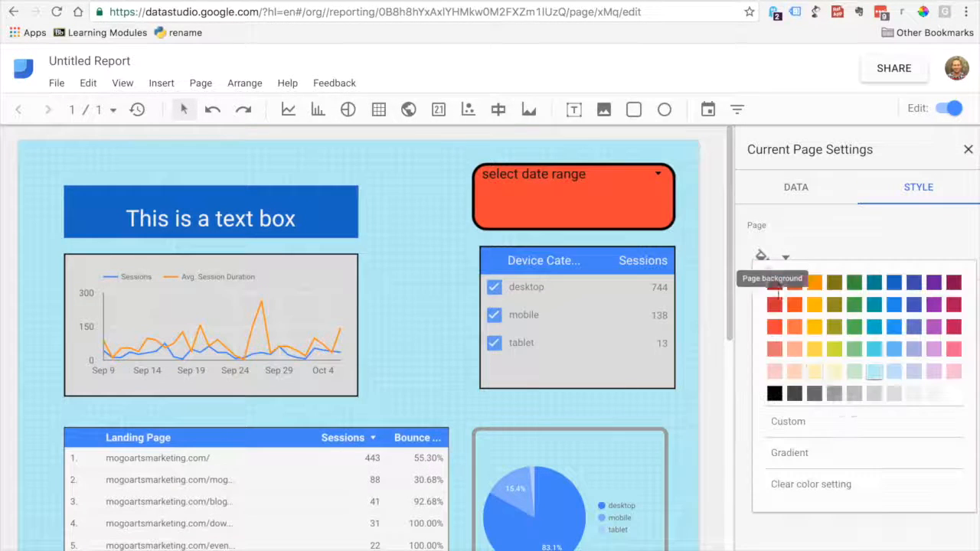
{"action": "left_click", "coordinate": [913, 396]}
{"action": "left_click", "coordinate": [440, 298]}
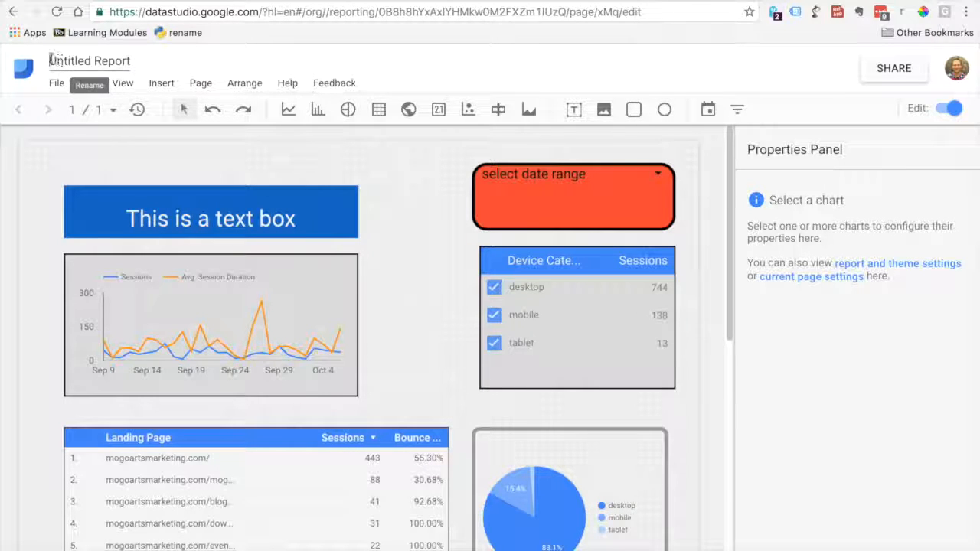
Rename the report "My first dashboard" and add a new page to it.
{"action": "left_click_drag", "start_coordinate": [49, 61], "coordinate": [132, 61]}
{"action": "type", "text": "My first dashboard"}
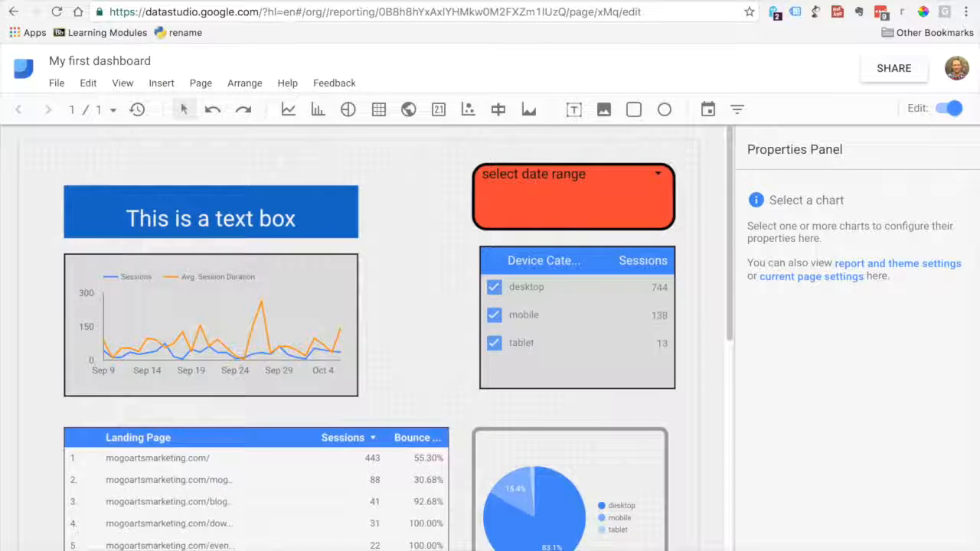
{"action": "left_click", "coordinate": [107, 114]}
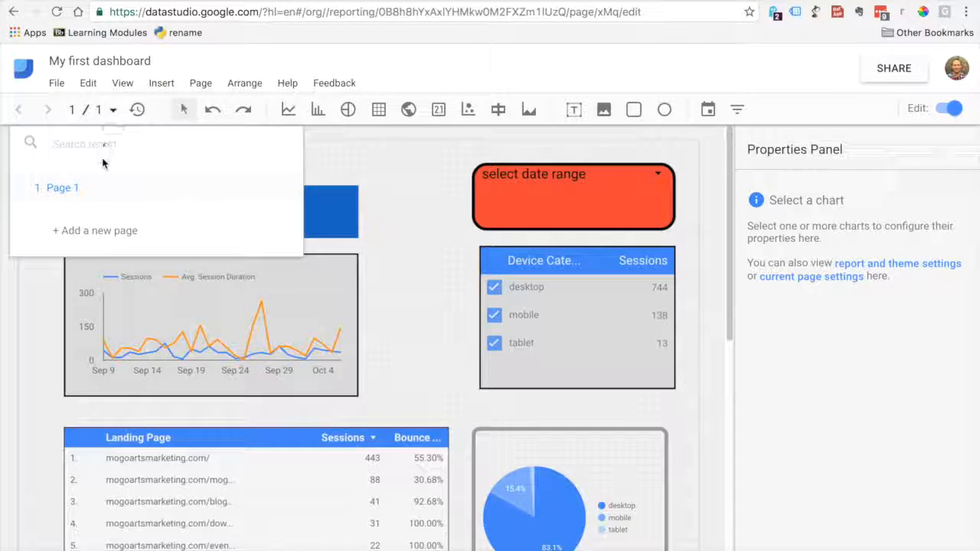
{"action": "left_click", "coordinate": [103, 236]}
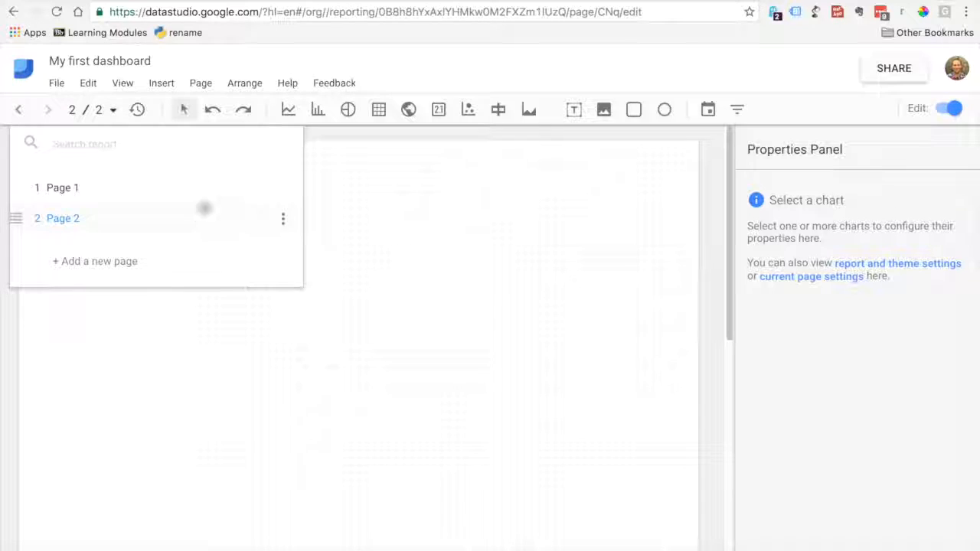
Rename the report's first page "Executive Overview" and display that page.
{"action": "left_click", "coordinate": [281, 190]}
{"action": "left_click", "coordinate": [283, 203]}
{"action": "left_click_drag", "start_coordinate": [79, 188], "coordinate": [46, 190]}
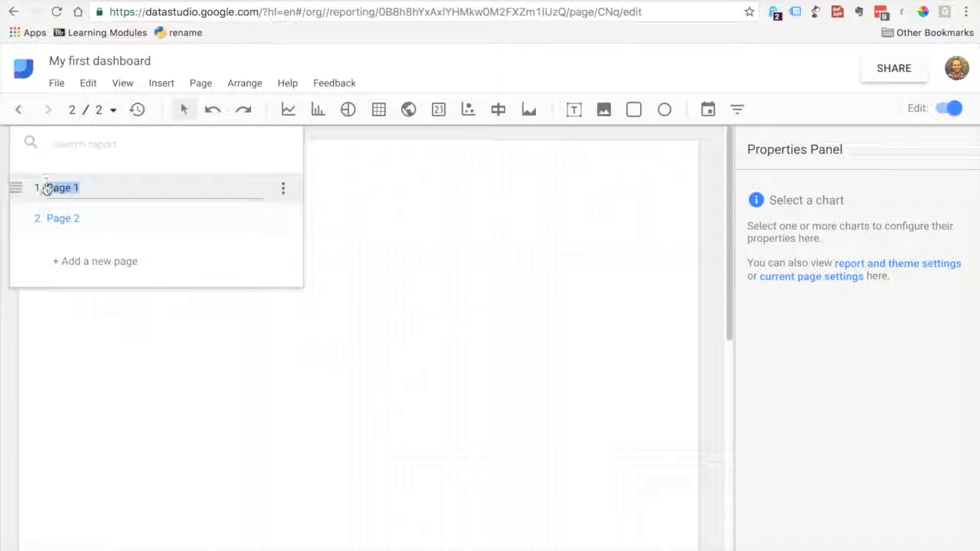
{"action": "type", "text": "Executive Overview"}
{"action": "key", "text": "Return"}
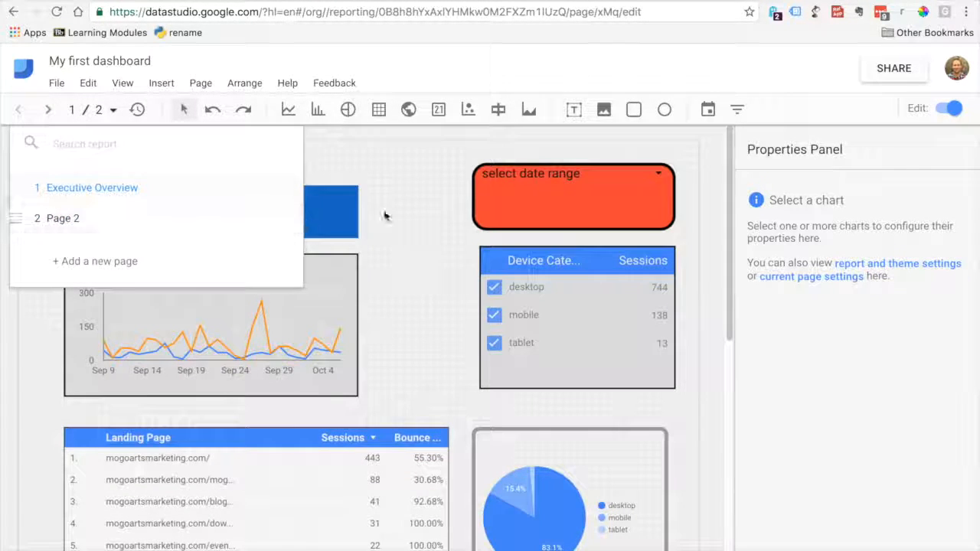
{"action": "left_click", "coordinate": [418, 152]}
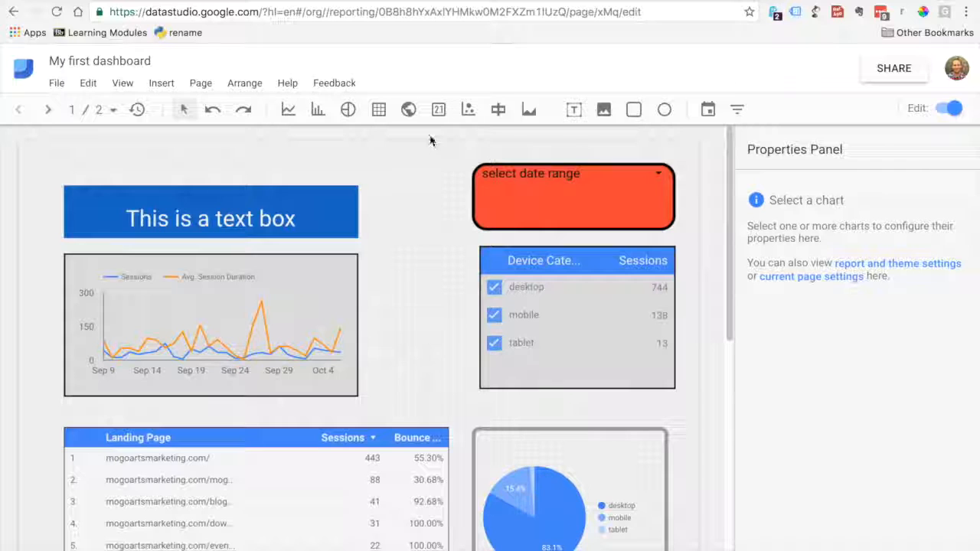
Switch the report to view mode and start sharing it, adding the suggested contact as recipient with Can view permission.
{"action": "left_click", "coordinate": [950, 109]}
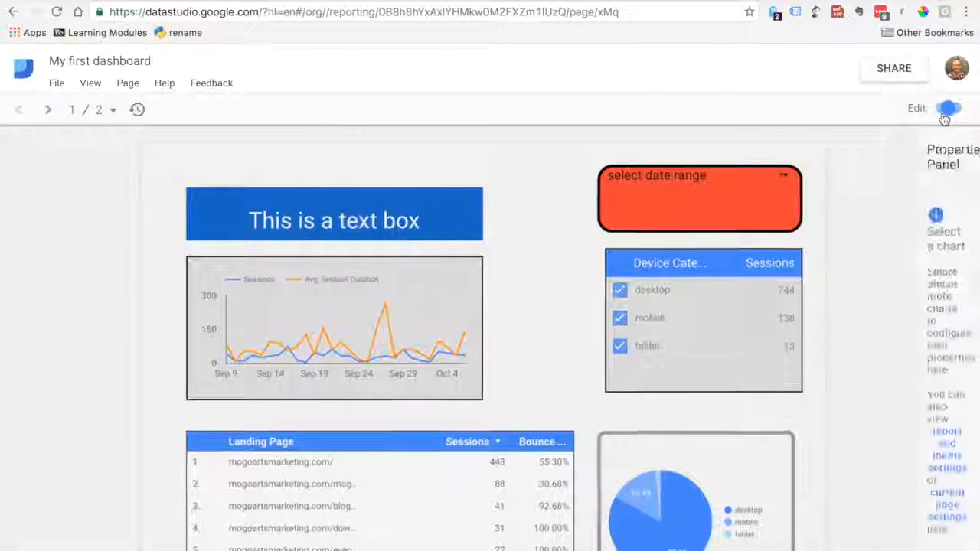
{"action": "left_click", "coordinate": [893, 68]}
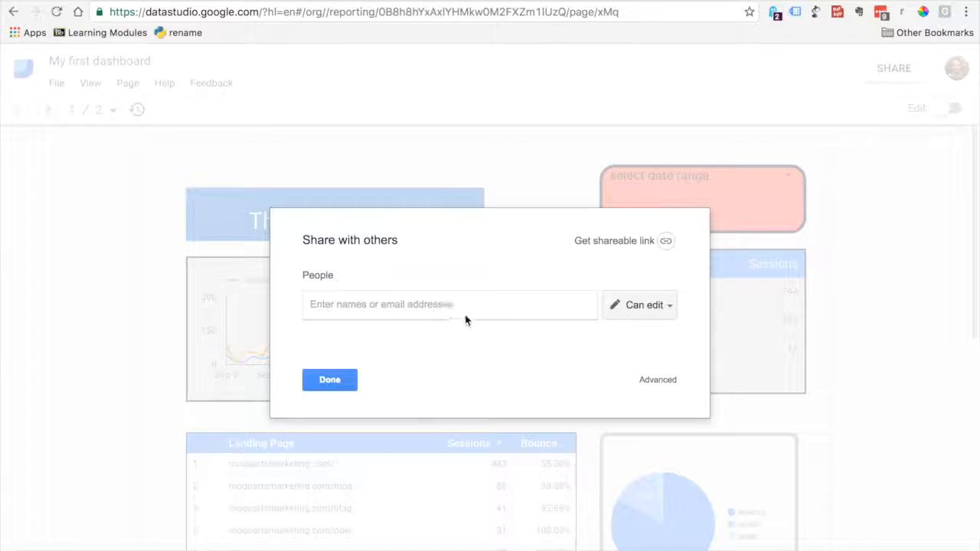
{"action": "left_click", "coordinate": [375, 311]}
{"action": "type", "text": "s"}
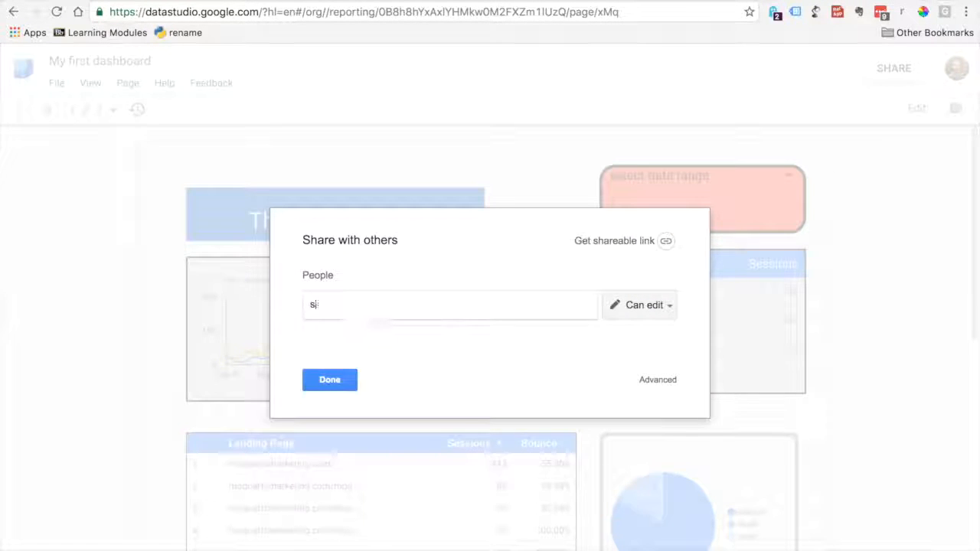
{"action": "type", "text": "arah"}
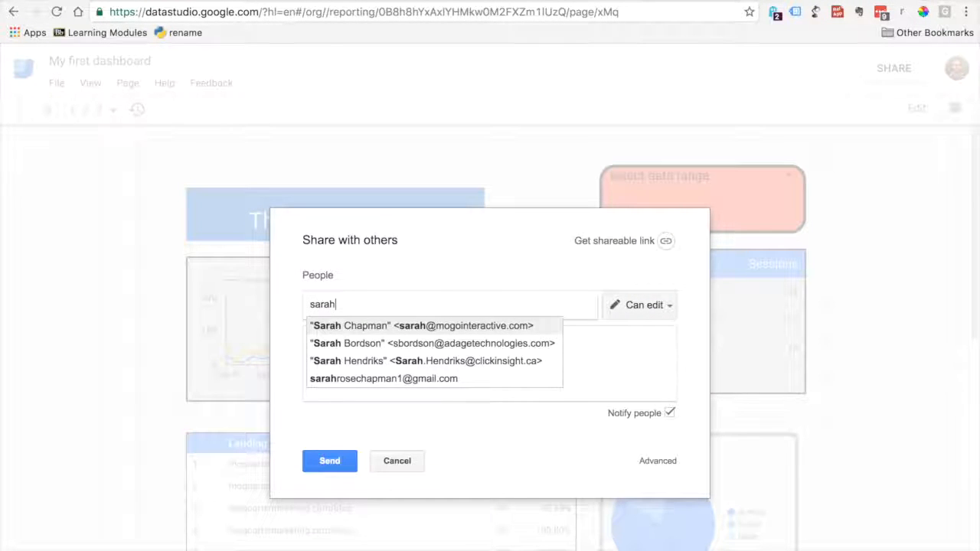
{"action": "left_click", "coordinate": [513, 335]}
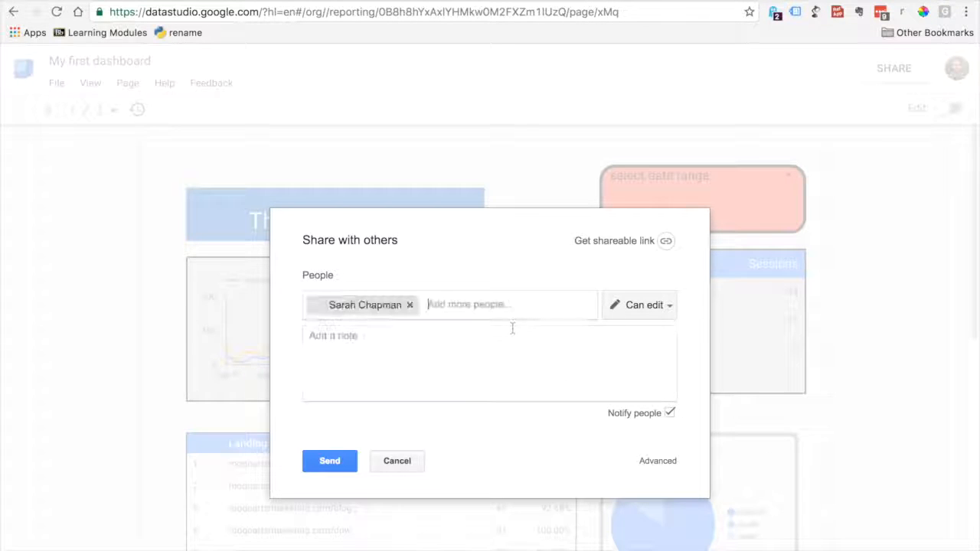
{"action": "left_click", "coordinate": [639, 313]}
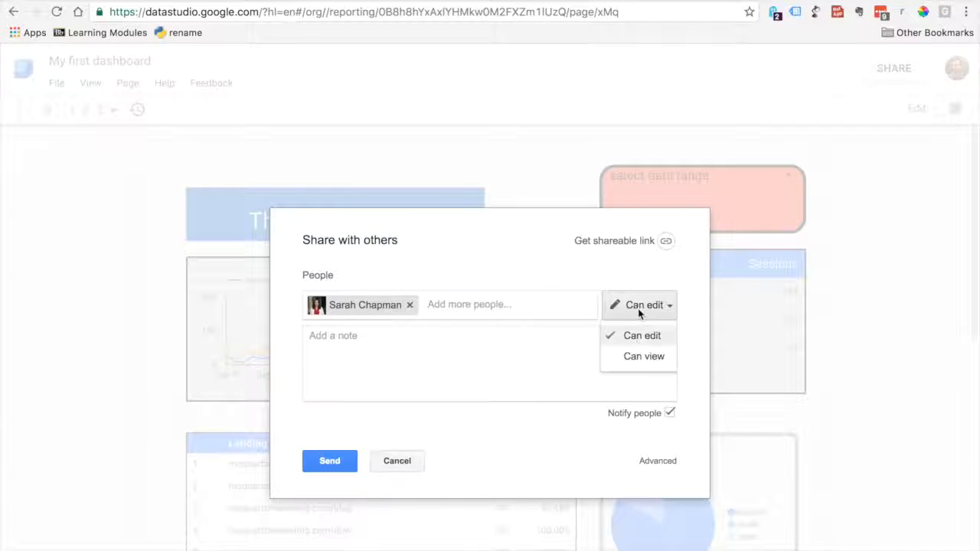
{"action": "left_click", "coordinate": [646, 358]}
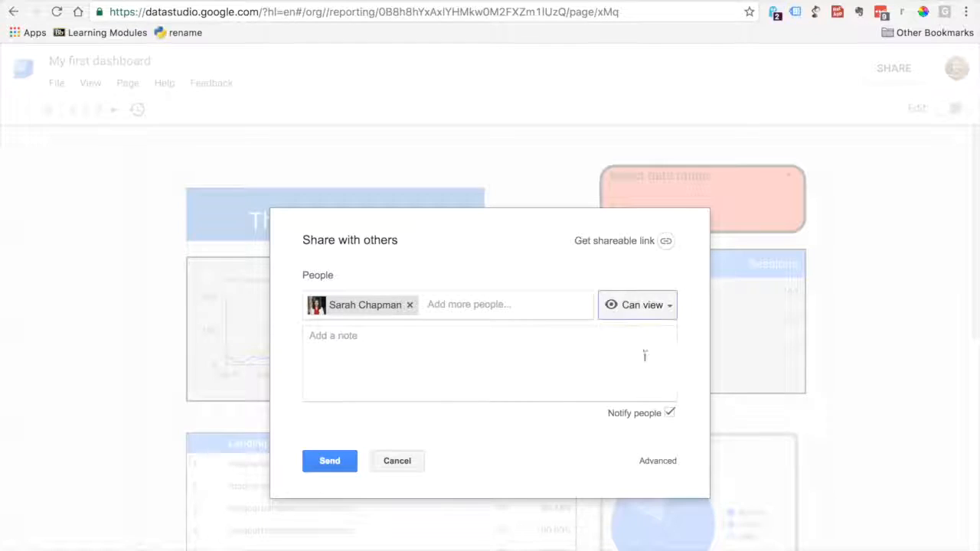
Add a note greeting the recipient by name and reading "Check out this awesome dashboard that I created for today's video blog!", and send the invitation.
{"action": "left_click", "coordinate": [549, 362]}
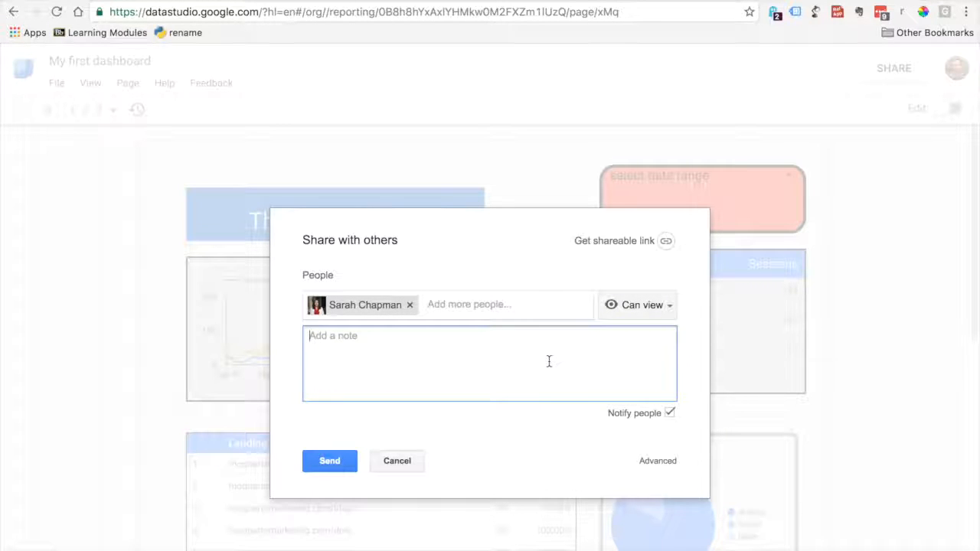
{"action": "type", "text": "Hey Sarah,"}
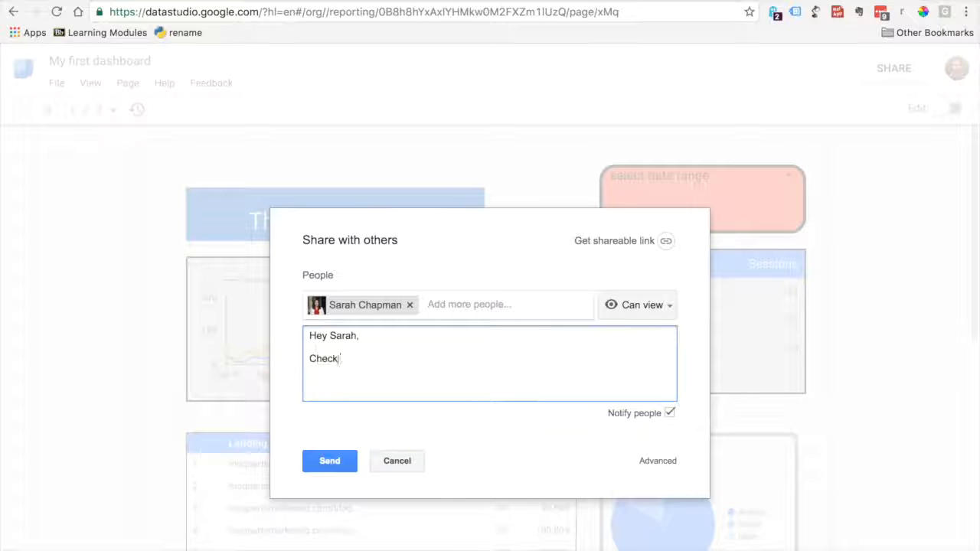
{"action": "type", "text": "some dashboard that I"}
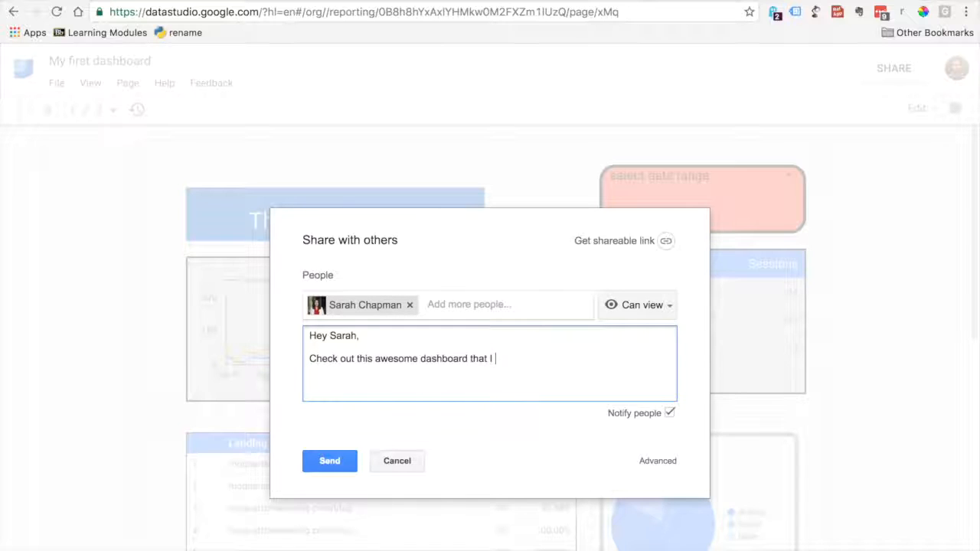
{"action": "type", "text": "r today's video blog!"}
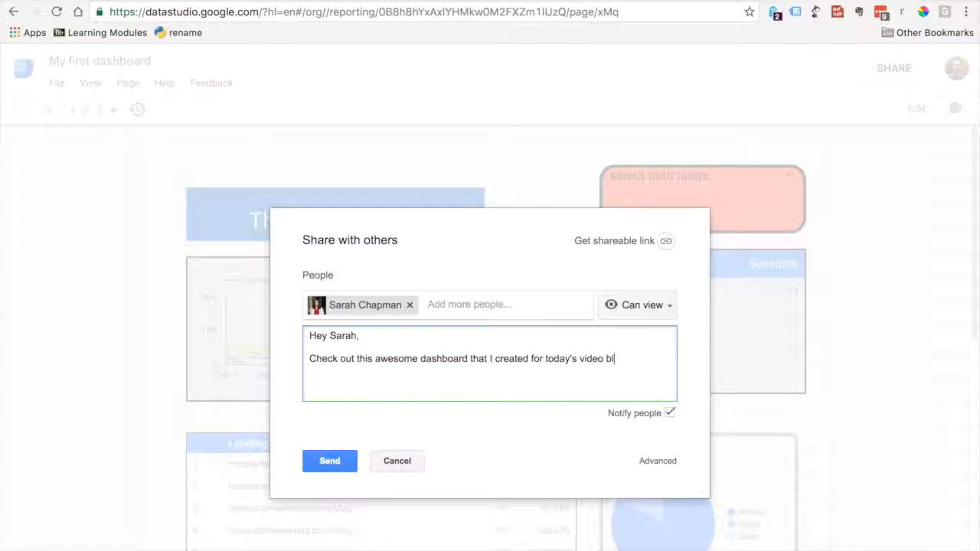
{"action": "left_click", "coordinate": [343, 465]}
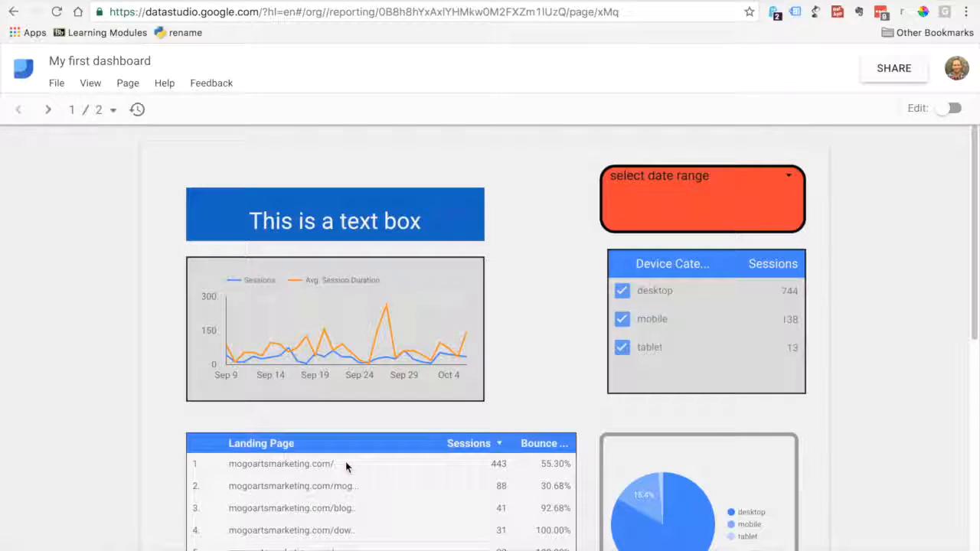